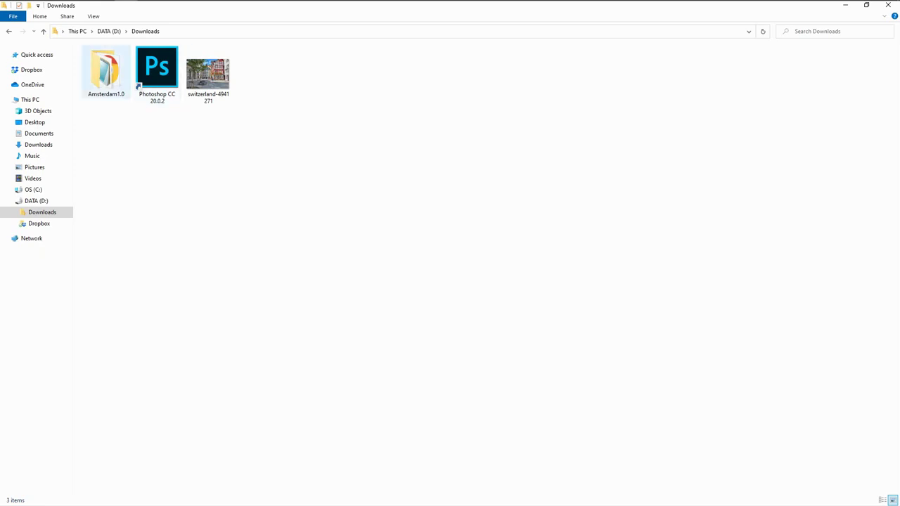
- Open the Amsterdam1.0 download folder and select its installer file
double_click(105, 71)
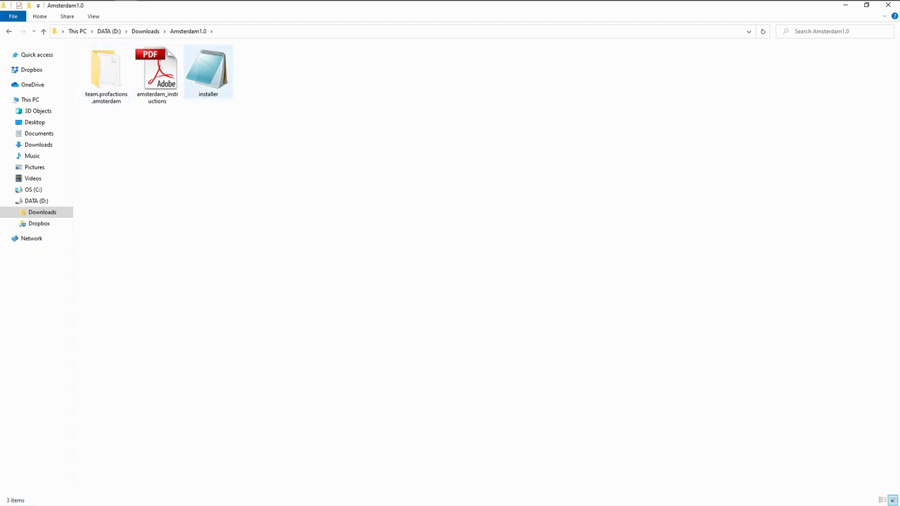
left_click(208, 70)
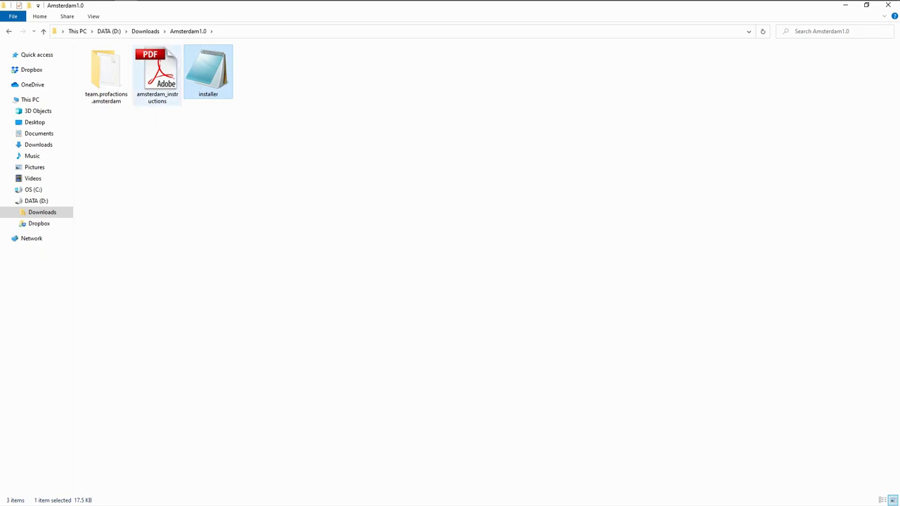
- Read amsterdam_instructions.pdf at 100% zoom, scrolling through its How to install pages
double_click(160, 74)
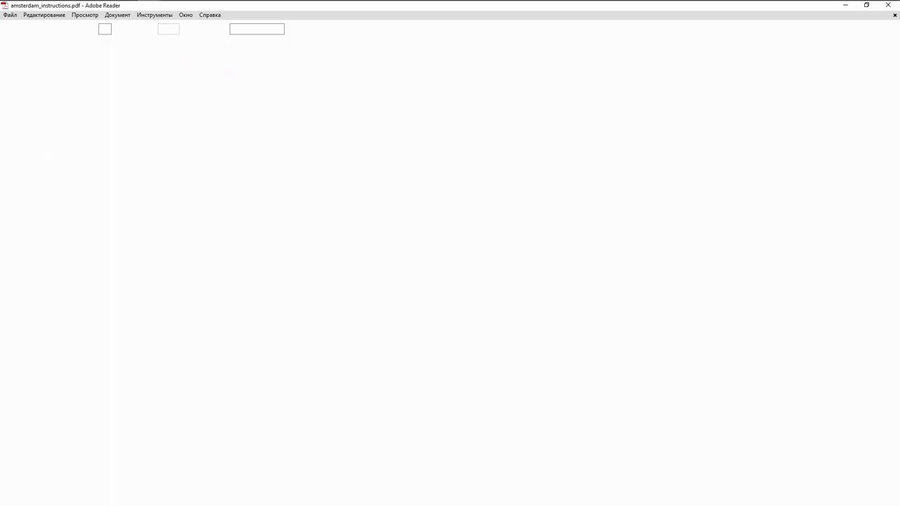
left_click(138, 29)
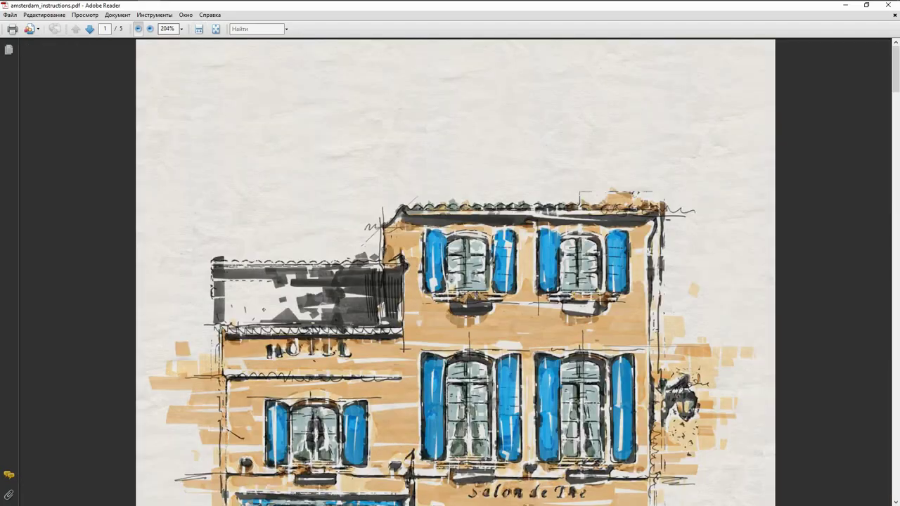
scroll(455, 272, "down", 3)
scroll(456, 272, "down", 4)
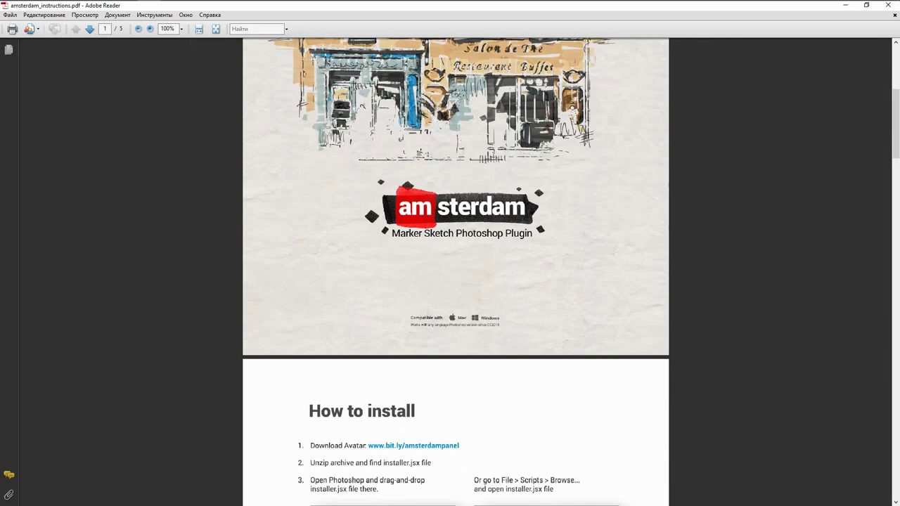
scroll(456, 272, "down", 3)
scroll(455, 272, "down", 4)
scroll(455, 272, "down", 4)
scroll(456, 272, "down", 3)
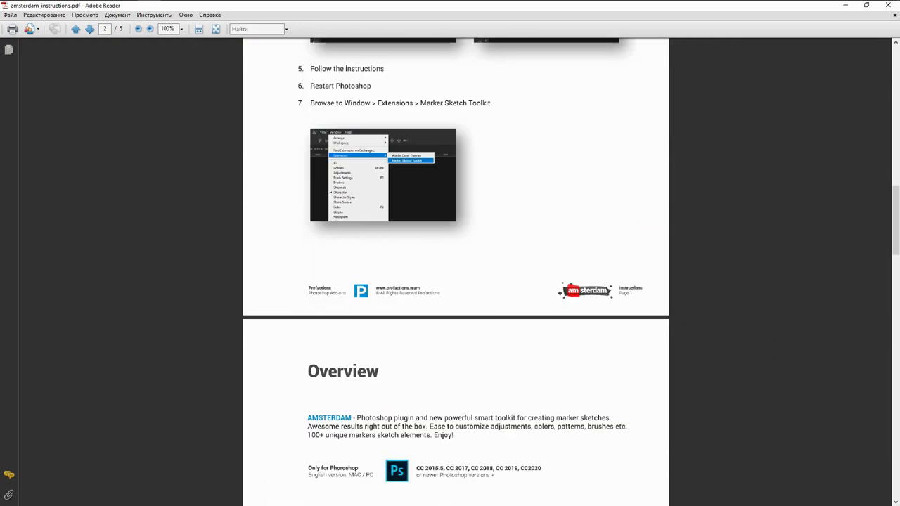
scroll(455, 273, "down", 5)
scroll(456, 272, "down", 8)
scroll(455, 272, "down", 4)
scroll(455, 272, "down", 5)
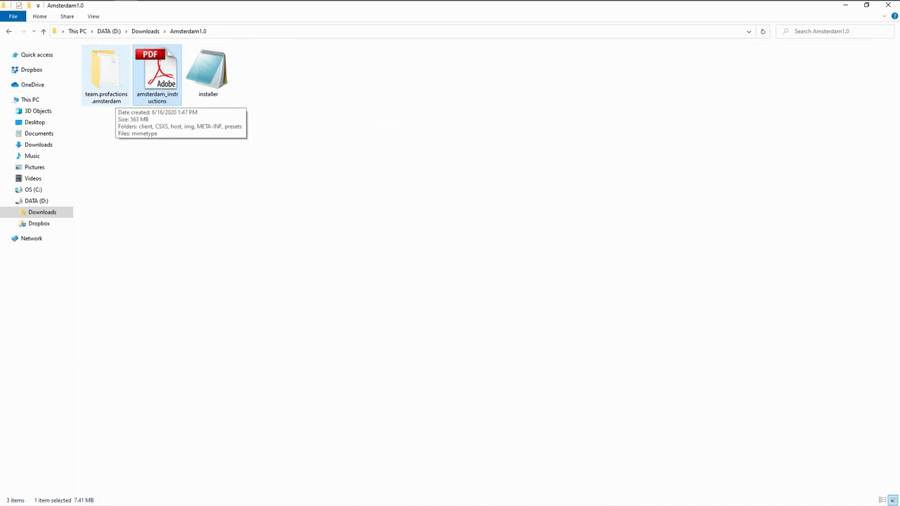
- Go back up to Downloads and select the Photoshop CC 20.0.2 shortcut
key("ctrl+space")
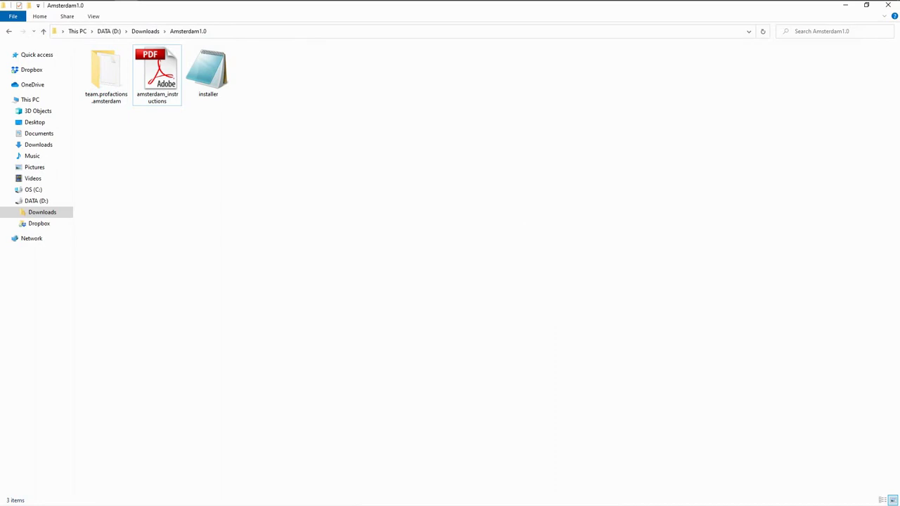
left_click(208, 70)
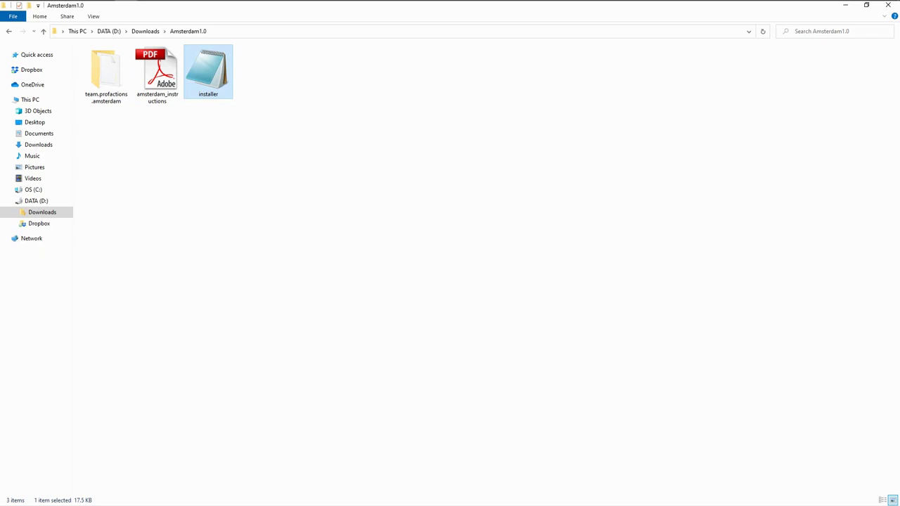
key("Left")
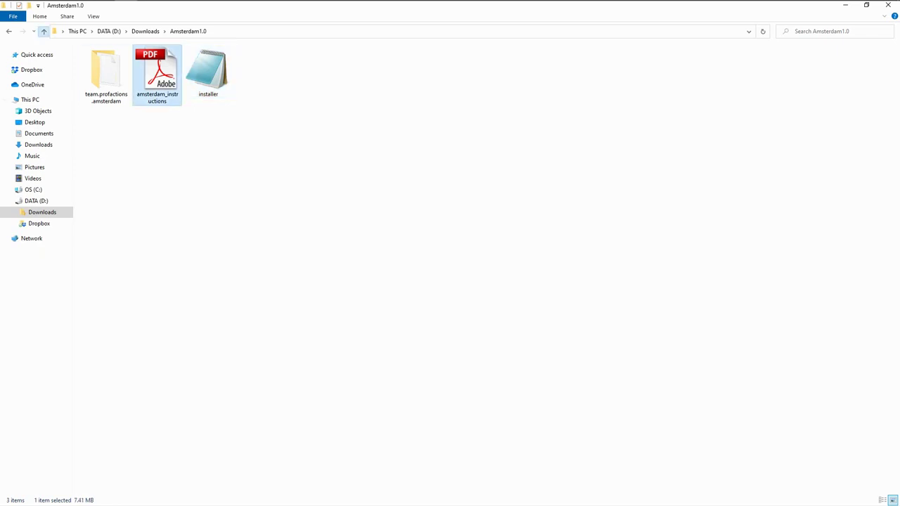
left_click(43, 31)
left_click(151, 155)
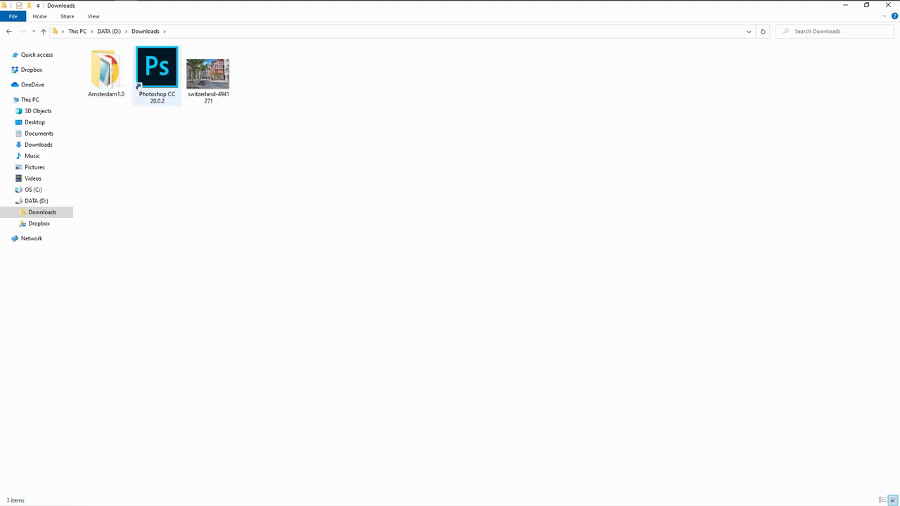
left_click(157, 71)
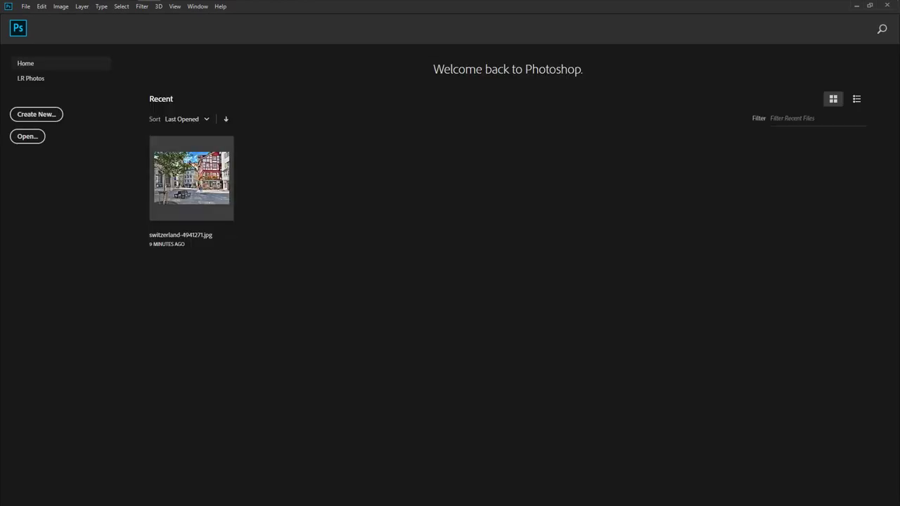
- Open switzerland-4941271.jpg from the Home screen and browse the Filter menu without applying anything
left_click(191, 178)
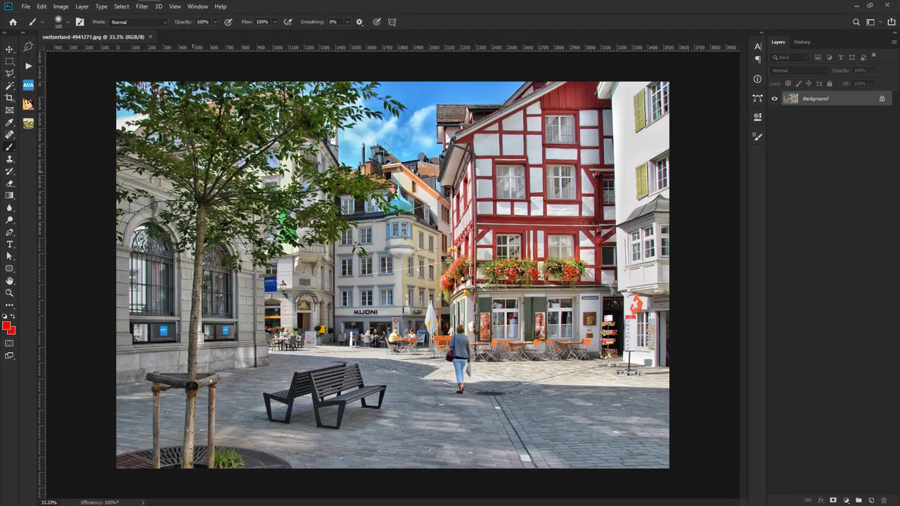
left_click(142, 7)
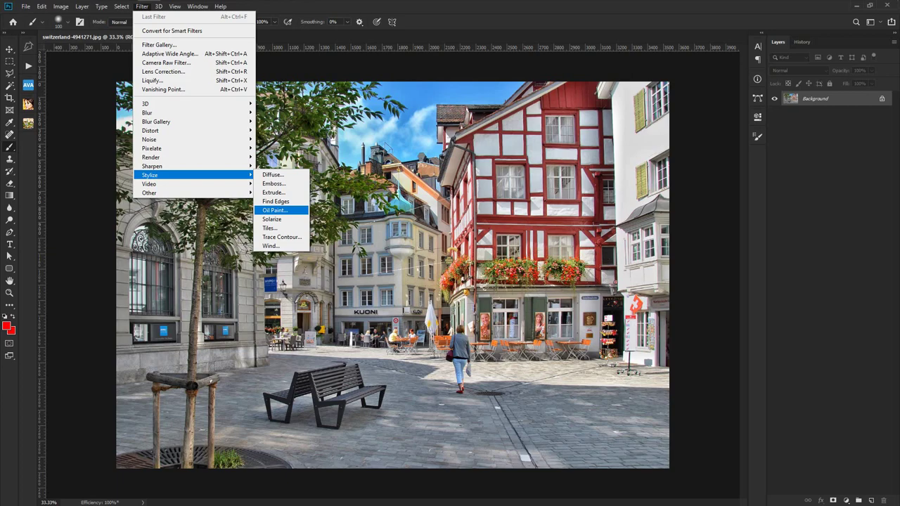
left_click(274, 210)
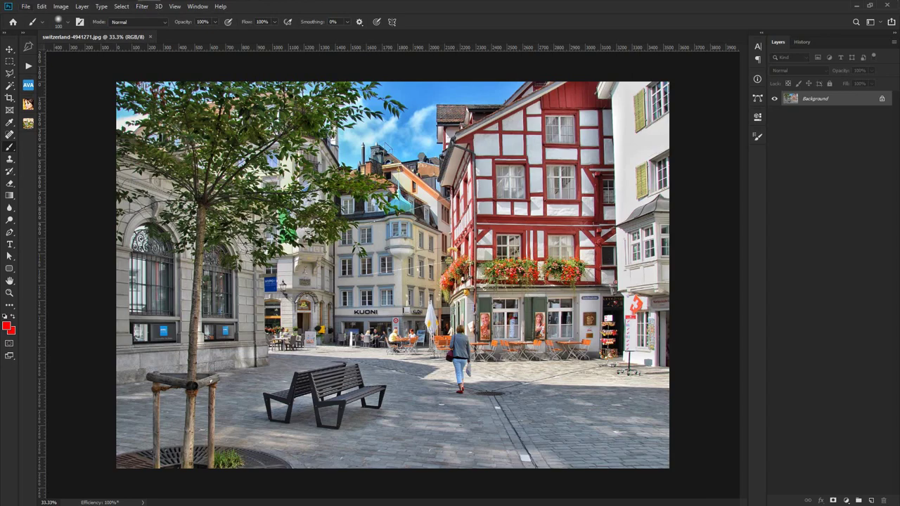
key("alt+f")
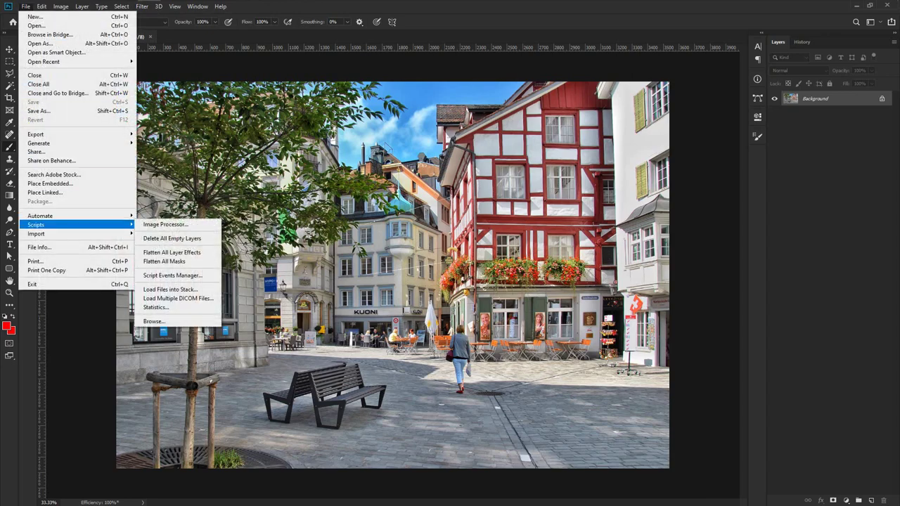
- Run installer.jsx via Scripts > Browse, confirm the success alert, and quit Photoshop
left_click(154, 321)
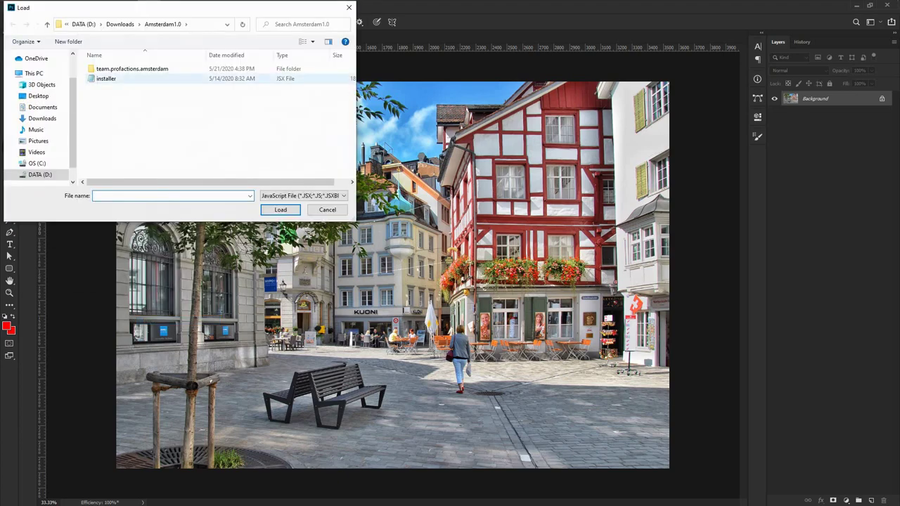
double_click(105, 78)
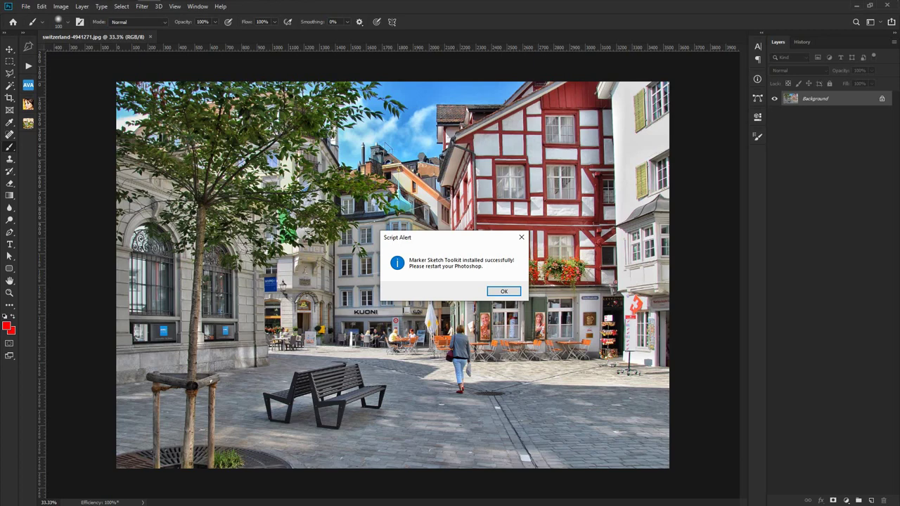
key("Return")
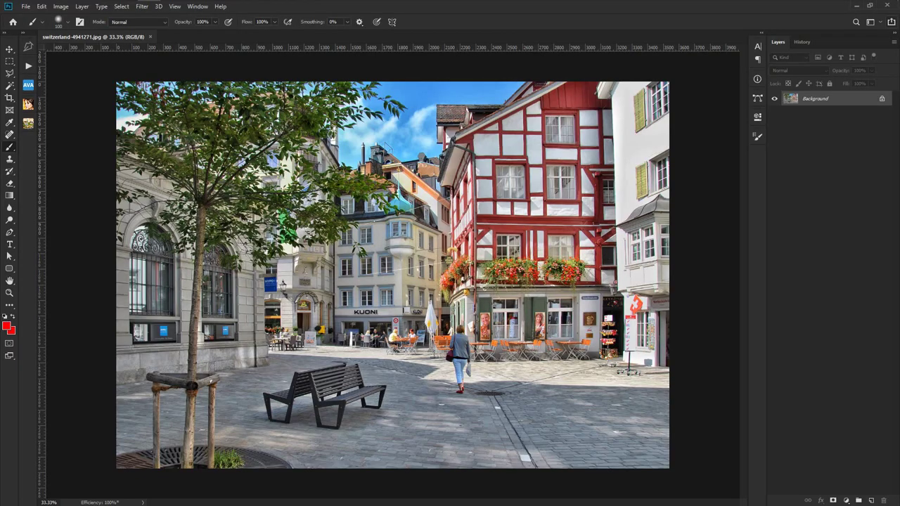
key("ctrl+q")
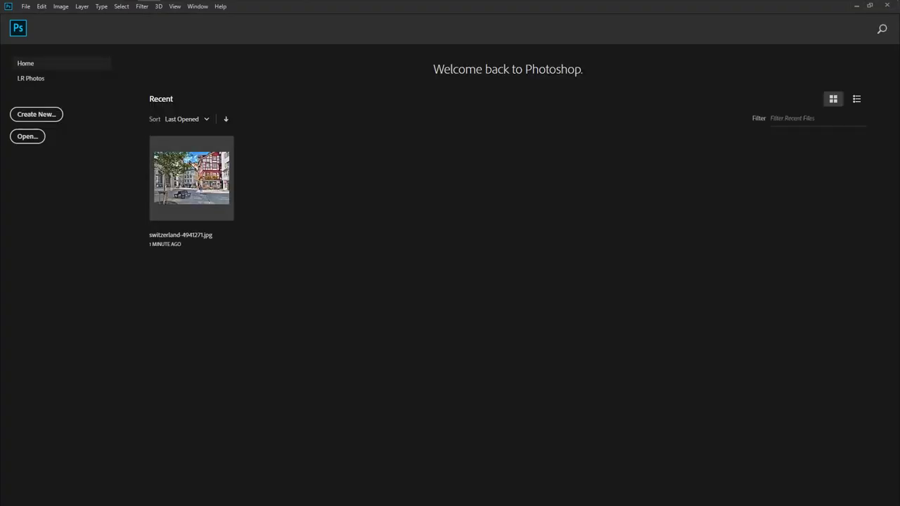
- Reopen switzerland-4941271.jpg and launch Marker Sketch Toolkit from Window > Extensions
left_click(191, 178)
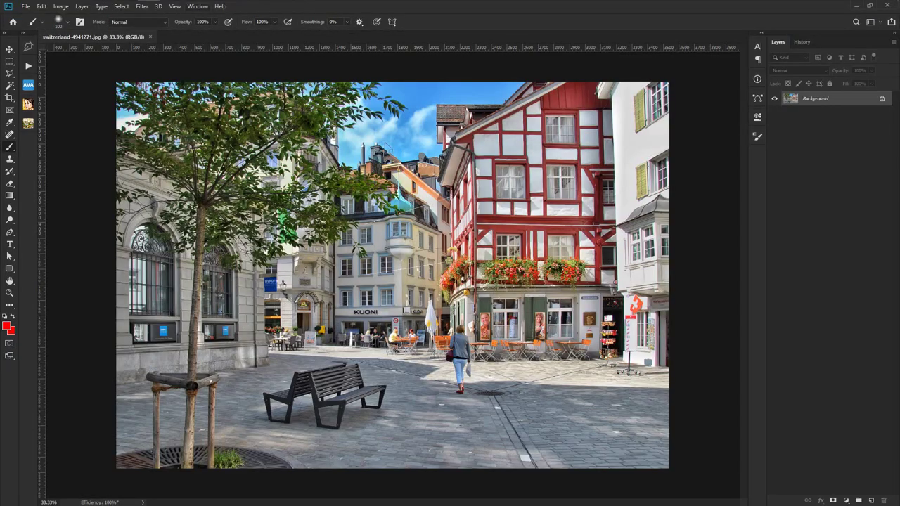
left_click(198, 7)
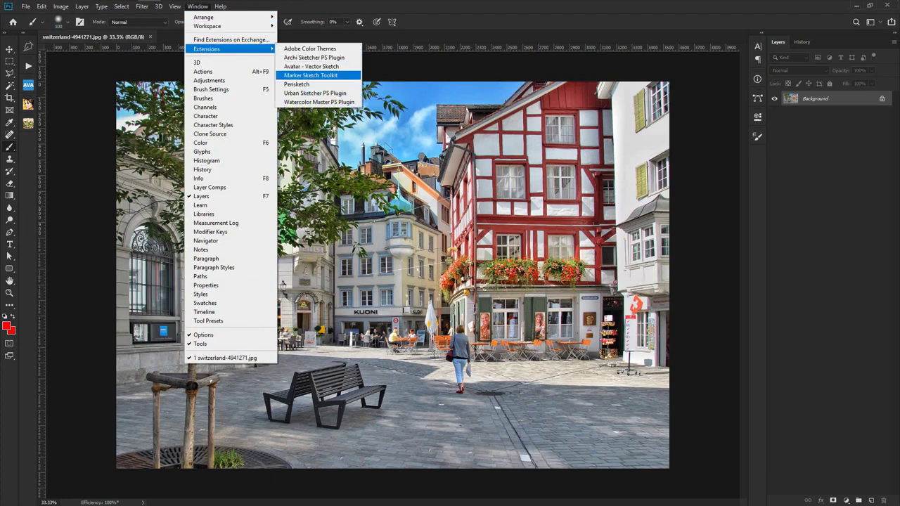
left_click(311, 75)
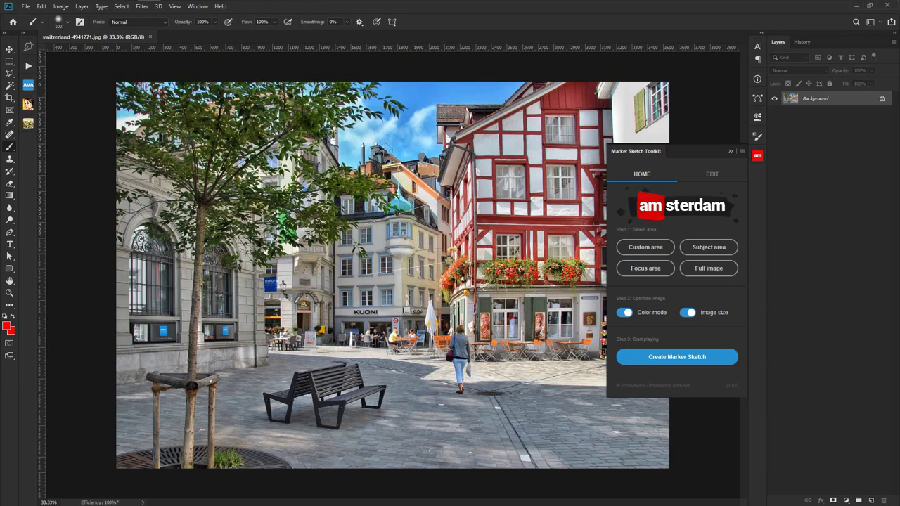
- Dock the Marker Sketch Toolkit at the left, view the photo at 33.3%, and show its EDIT patterns
left_click_drag(668, 150, 28, 142)
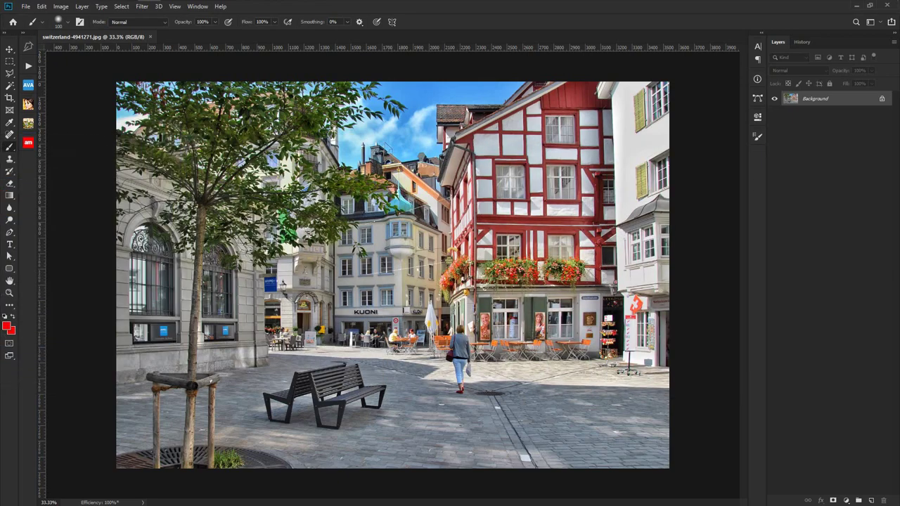
left_click(29, 142)
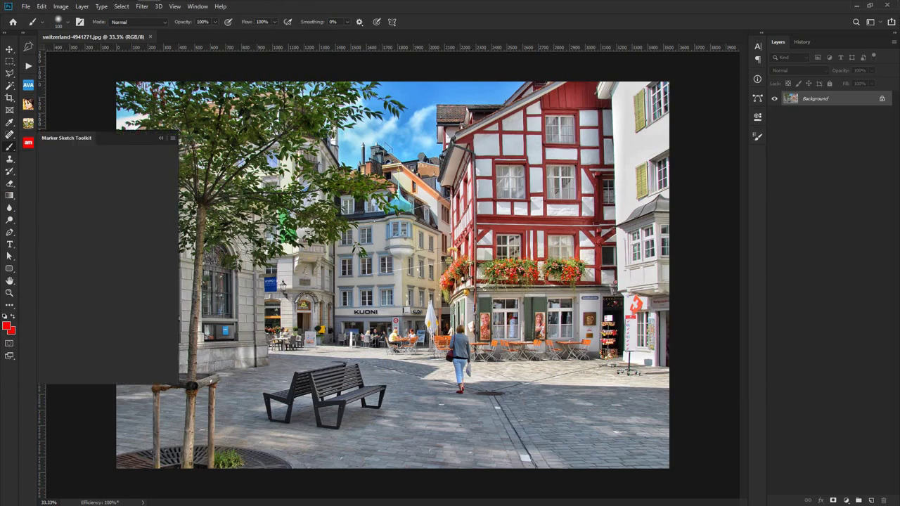
key("z")
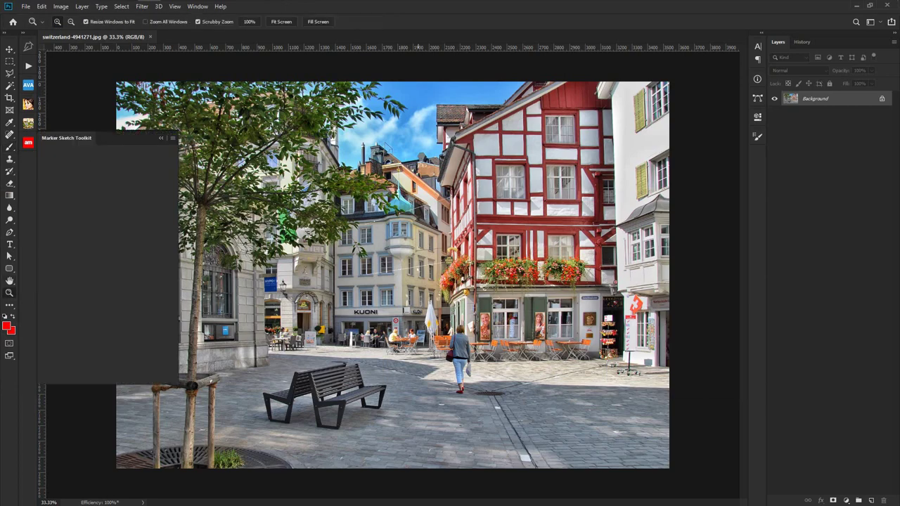
key("ctrl+minus")
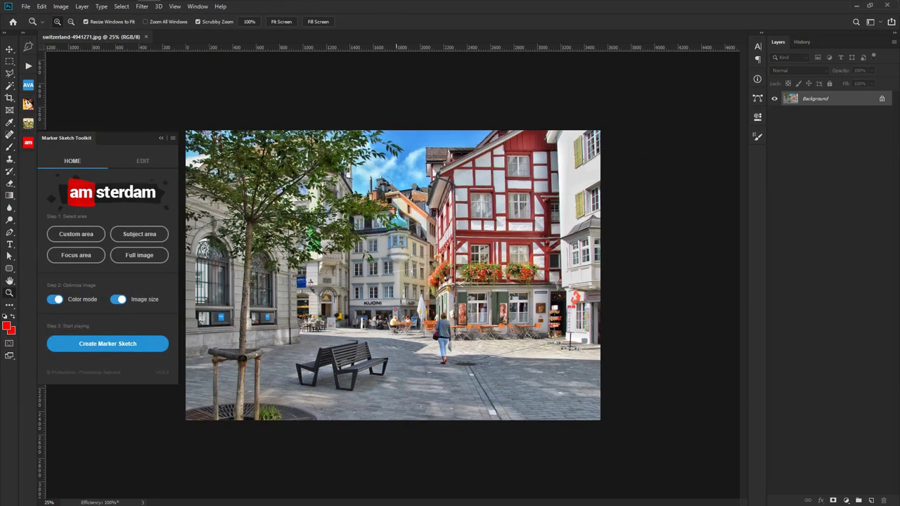
key("ctrl+plus")
left_click(419, 246)
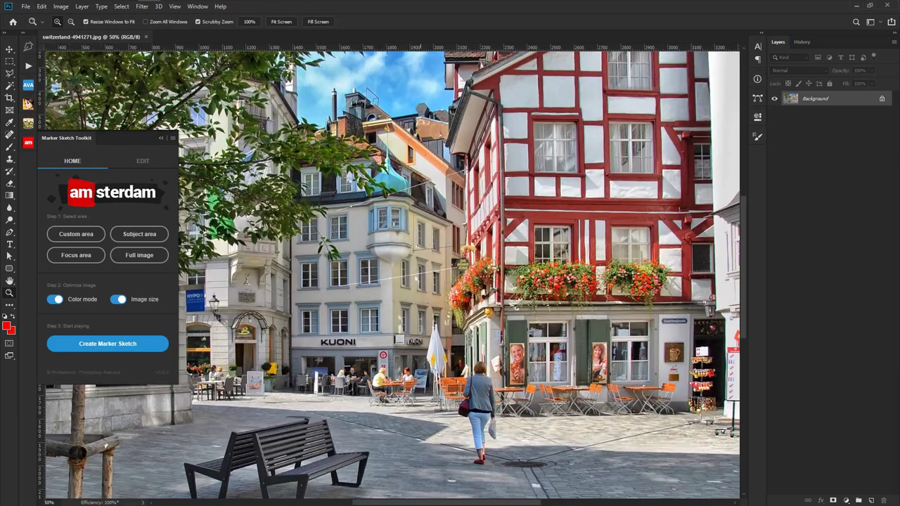
key("ctrl+minus")
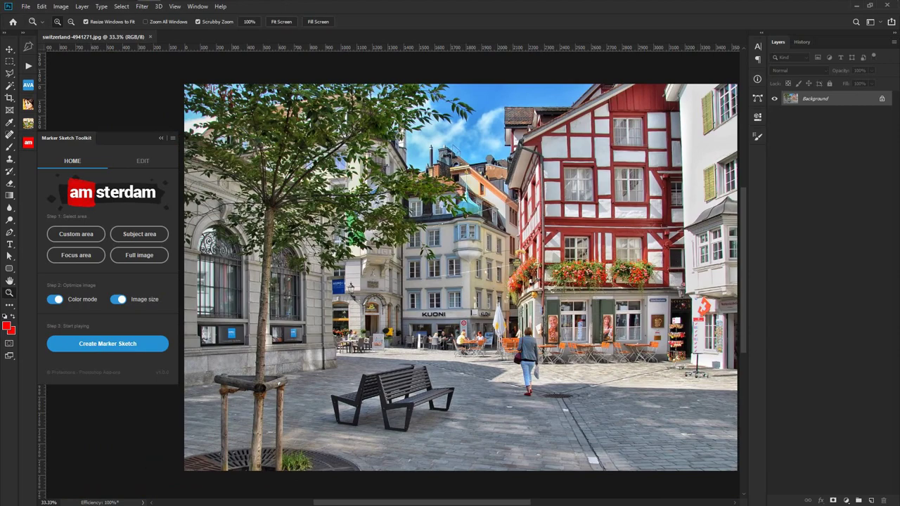
left_click(10, 49)
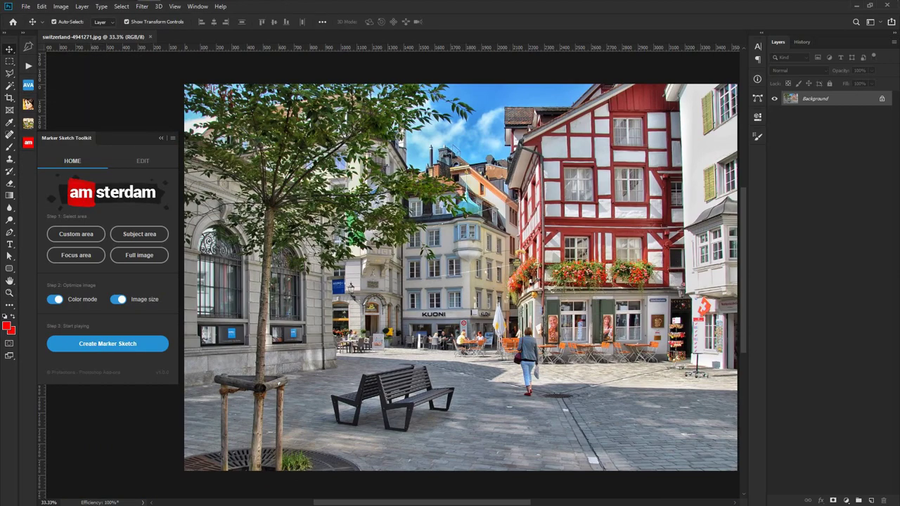
left_click(143, 161)
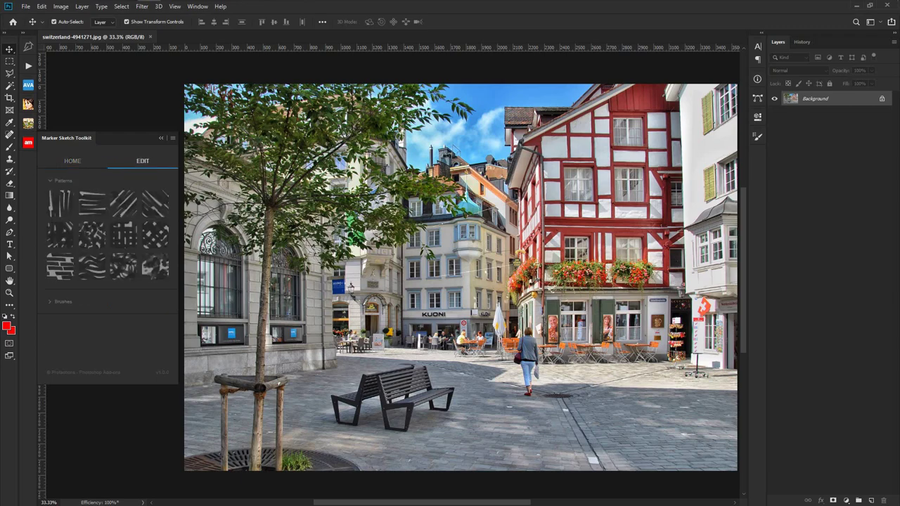
- Switch the Marker Sketch Toolkit back to its HOME tab
left_click(73, 160)
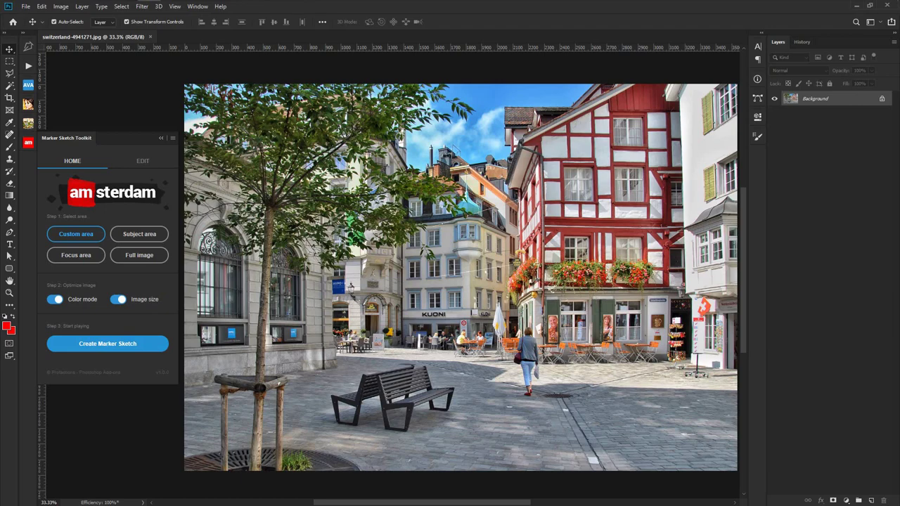
- Start a custom area and paint first red strokes above the buildings and left of the arrow
left_click(76, 233)
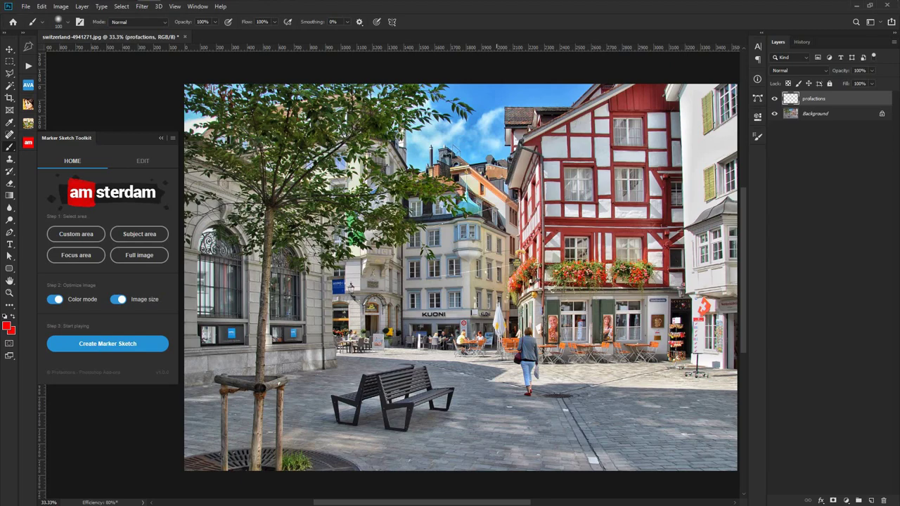
left_click_drag(437, 149, 503, 204)
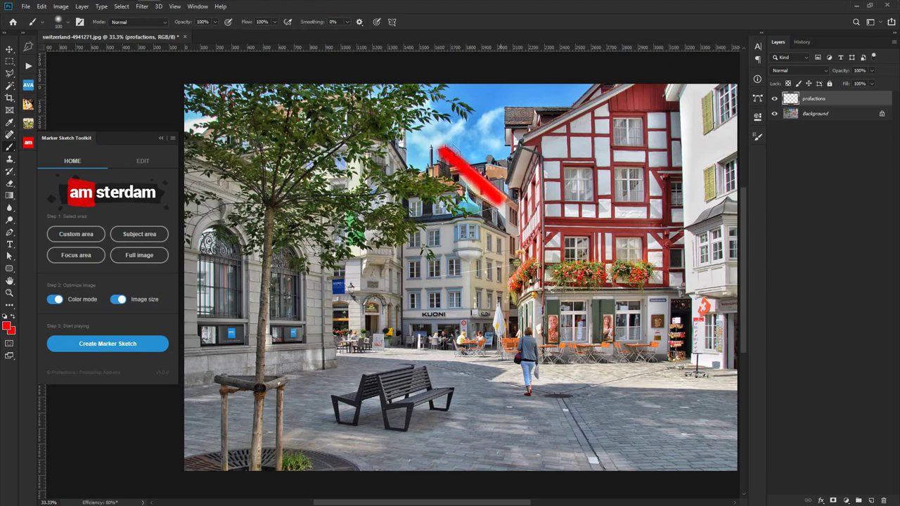
mouse_move(444, 166)
left_mouse_down()
mouse_move(398, 186)
mouse_move(464, 178)
mouse_move(509, 227)
mouse_move(379, 199)
mouse_move(364, 208)
left_mouse_up()
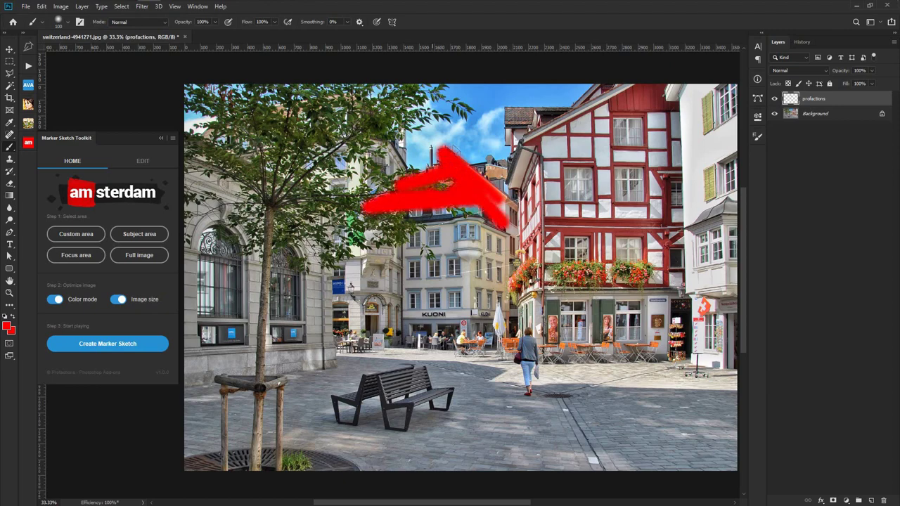
mouse_move(407, 172)
left_mouse_down()
mouse_move(398, 139)
mouse_move(391, 176)
mouse_move(385, 144)
left_mouse_up()
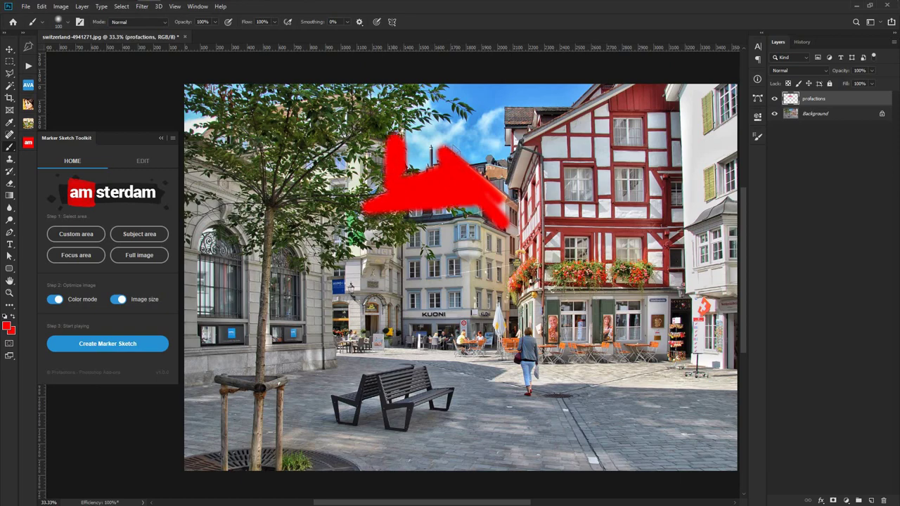
left_click(203, 21)
key("Tab")
mouse_move(398, 138)
left_mouse_down()
mouse_move(393, 112)
mouse_move(400, 98)
mouse_move(305, 106)
mouse_move(243, 125)
mouse_move(232, 163)
mouse_move(219, 173)
mouse_move(260, 210)
mouse_move(249, 242)
mouse_move(268, 270)
mouse_move(257, 372)
mouse_move(228, 411)
mouse_move(226, 433)
left_mouse_up()
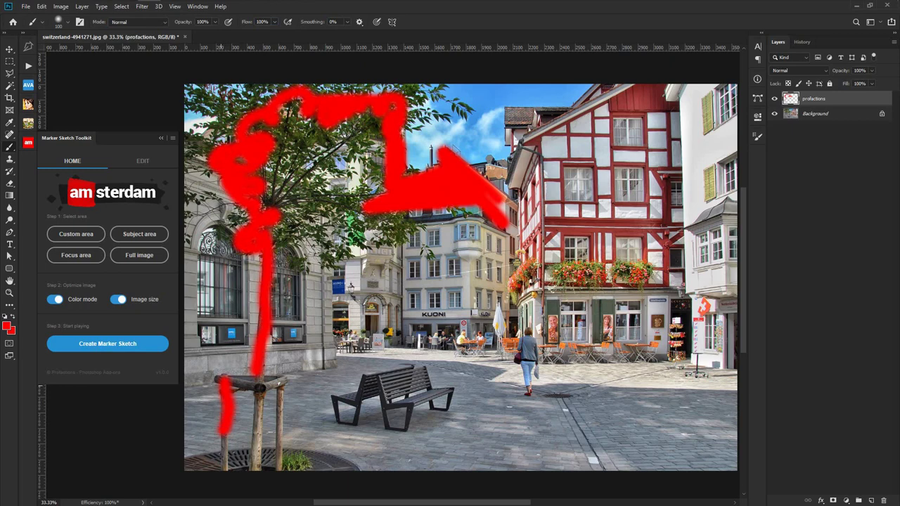
- Paint red over the tree base, its support posts and the bench
mouse_move(218, 379)
left_mouse_down()
mouse_move(261, 392)
mouse_move(278, 385)
mouse_move(270, 430)
left_mouse_up()
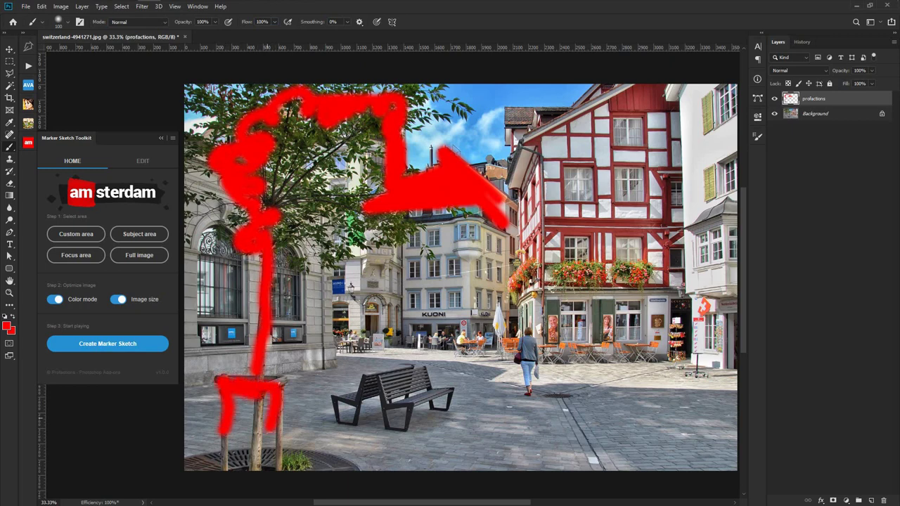
left_click_drag(258, 398, 254, 416)
mouse_move(260, 377)
left_mouse_down()
mouse_move(288, 390)
mouse_move(367, 387)
mouse_move(431, 368)
left_mouse_up()
mouse_move(421, 383)
left_mouse_down()
mouse_move(360, 399)
mouse_move(415, 391)
mouse_move(395, 432)
mouse_move(416, 420)
mouse_move(429, 395)
mouse_move(453, 392)
mouse_move(419, 391)
left_mouse_up()
mouse_move(357, 403)
left_mouse_down()
mouse_move(352, 429)
mouse_move(329, 416)
left_mouse_up()
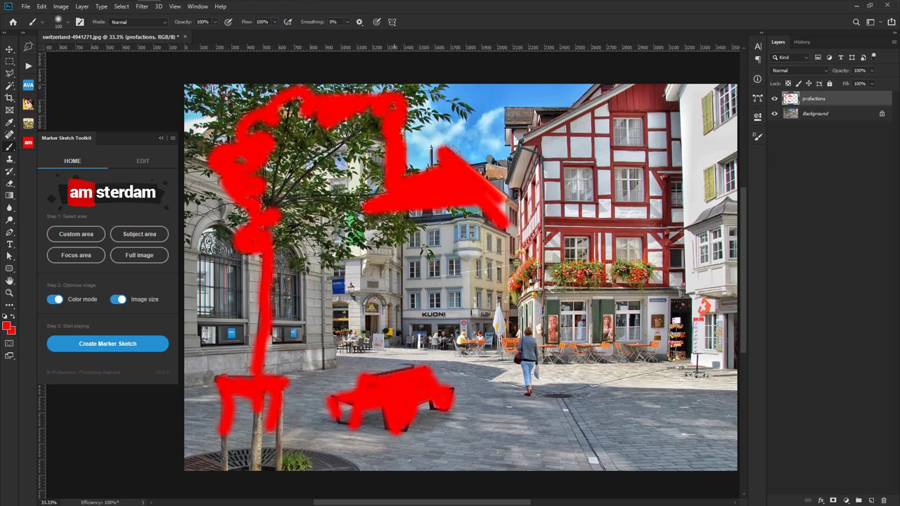
left_click_drag(376, 372, 421, 364)
- Paint red over the arrow tip, the red-framed house roof and the KUONI building
mouse_move(476, 168)
left_mouse_down()
mouse_move(509, 172)
mouse_move(517, 147)
mouse_move(510, 107)
mouse_move(591, 121)
mouse_move(534, 128)
mouse_move(518, 139)
mouse_move(531, 160)
mouse_move(590, 97)
mouse_move(615, 88)
mouse_move(604, 128)
mouse_move(632, 156)
left_mouse_up()
mouse_move(566, 167)
left_mouse_down()
mouse_move(552, 145)
mouse_move(495, 186)
mouse_move(640, 193)
mouse_move(520, 207)
left_mouse_up()
mouse_move(520, 207)
left_mouse_down()
mouse_move(619, 176)
mouse_move(611, 211)
mouse_move(548, 232)
mouse_move(506, 211)
mouse_move(647, 257)
mouse_move(594, 278)
mouse_move(514, 285)
mouse_move(577, 309)
mouse_move(514, 324)
mouse_move(551, 351)
mouse_move(523, 394)
mouse_move(562, 362)
mouse_move(633, 348)
mouse_move(584, 366)
mouse_move(580, 327)
mouse_move(619, 310)
mouse_move(632, 289)
left_mouse_up()
mouse_move(534, 323)
left_mouse_down()
mouse_move(415, 302)
mouse_move(359, 275)
mouse_move(323, 218)
left_mouse_up()
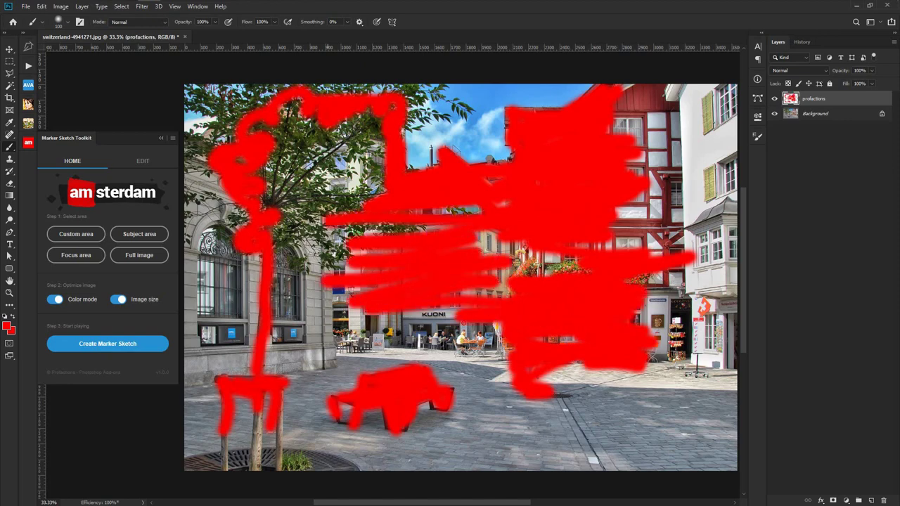
- Enlarge the brush to 243 px and cover the tree canopy and the area around the KUONI storefront
left_click(63, 22)
left_click_drag(81, 52, 99, 52)
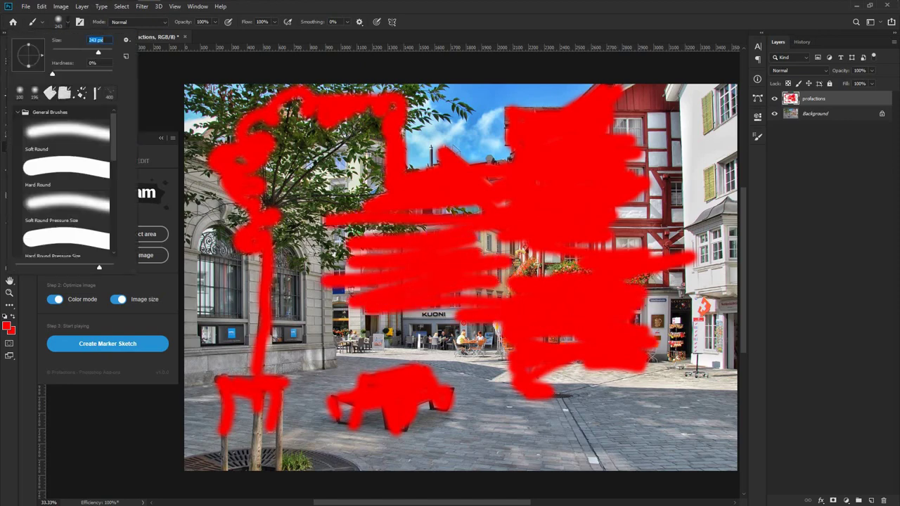
key("Return")
mouse_move(260, 130)
left_mouse_down()
mouse_move(309, 148)
mouse_move(337, 172)
mouse_move(365, 144)
mouse_move(373, 151)
mouse_move(330, 204)
mouse_move(277, 183)
mouse_move(278, 196)
mouse_move(382, 147)
left_mouse_up()
mouse_move(365, 228)
left_mouse_down()
mouse_move(457, 211)
mouse_move(520, 246)
mouse_move(485, 292)
mouse_move(337, 310)
mouse_move(415, 348)
left_mouse_up()
left_click_drag(274, 309, 366, 239)
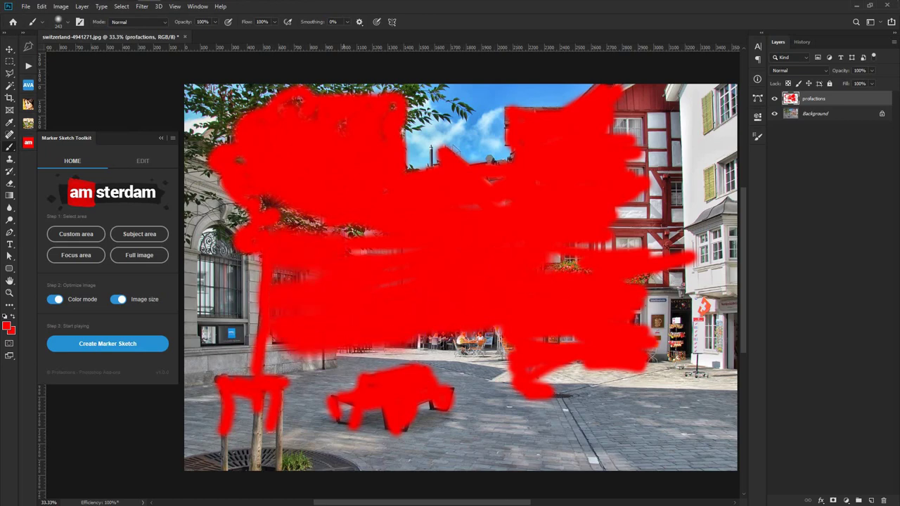
mouse_move(288, 359)
left_mouse_down()
mouse_move(415, 358)
mouse_move(442, 383)
mouse_move(503, 334)
left_mouse_up()
- Paint red over the lower street, café tables, left storefront, foliage gaps and flower boxes
mouse_move(457, 358)
left_mouse_down()
mouse_move(524, 422)
mouse_move(654, 365)
left_mouse_up()
mouse_move(583, 375)
left_mouse_down()
mouse_move(682, 383)
mouse_move(492, 345)
left_mouse_up()
mouse_move(285, 344)
left_mouse_down()
mouse_move(211, 313)
mouse_move(252, 259)
left_mouse_up()
left_click_drag(373, 232, 232, 207)
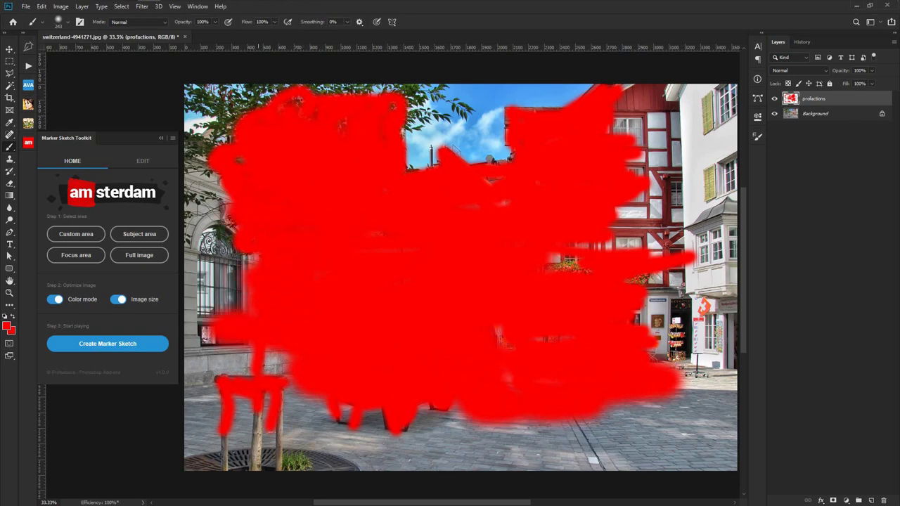
mouse_move(551, 266)
left_mouse_down()
mouse_move(584, 246)
mouse_move(626, 245)
mouse_move(647, 211)
mouse_move(628, 88)
left_mouse_up()
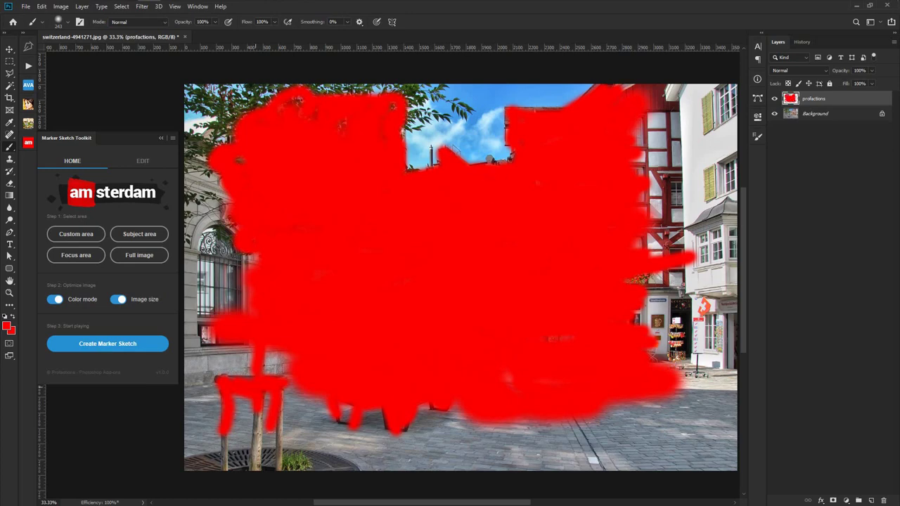
left_click_drag(258, 366, 281, 355)
key("v")
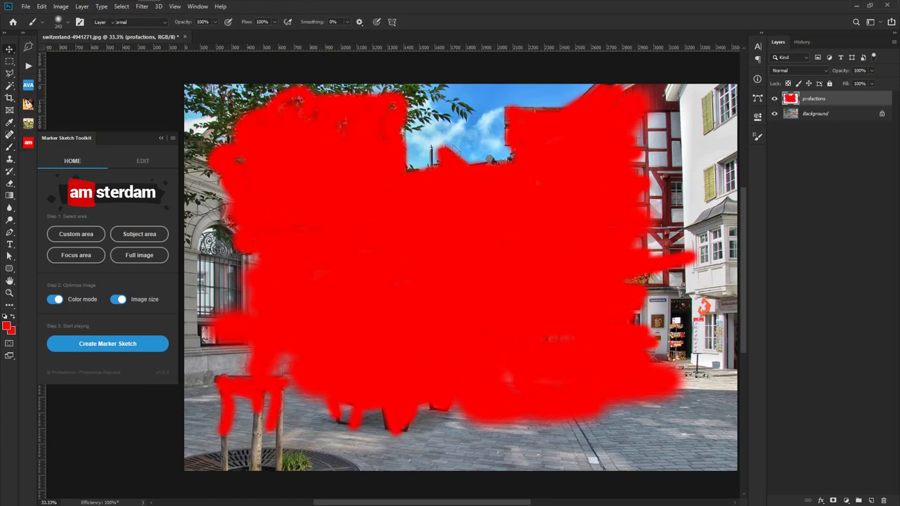
left_click(773, 98)
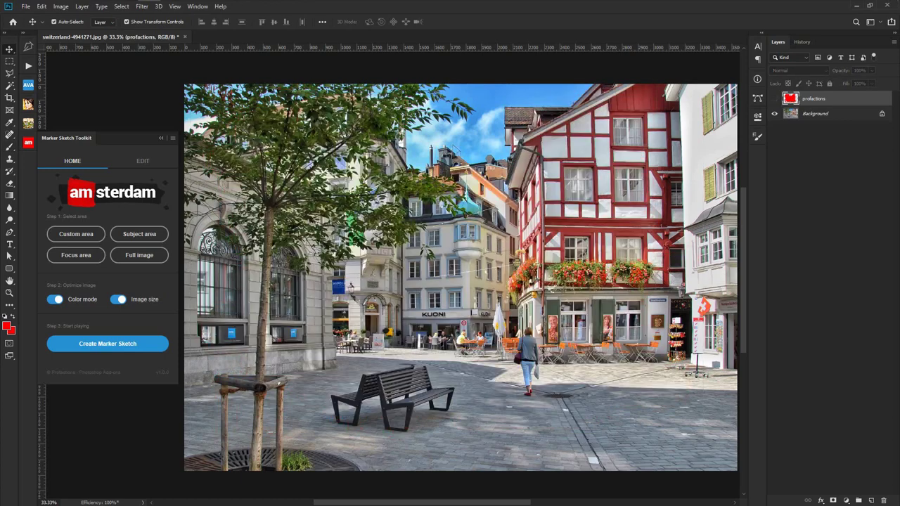
left_click(774, 98)
left_click(774, 98)
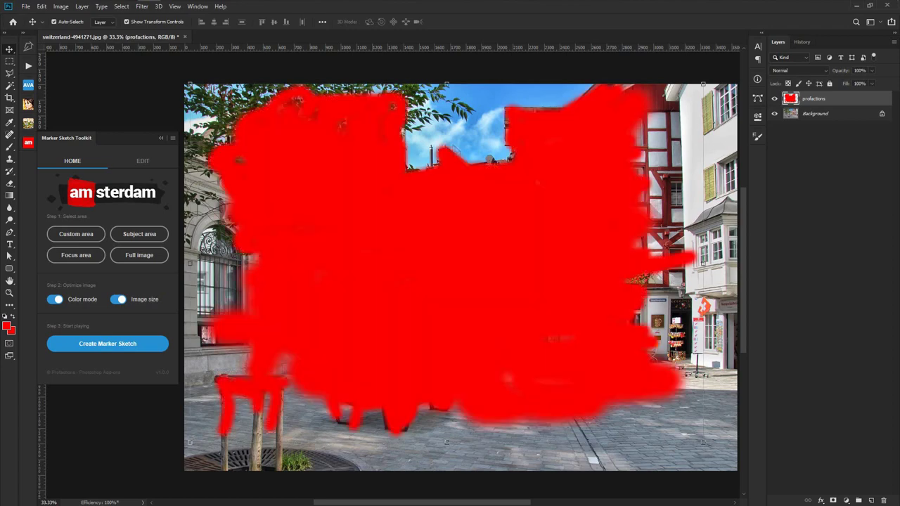
left_click(774, 99)
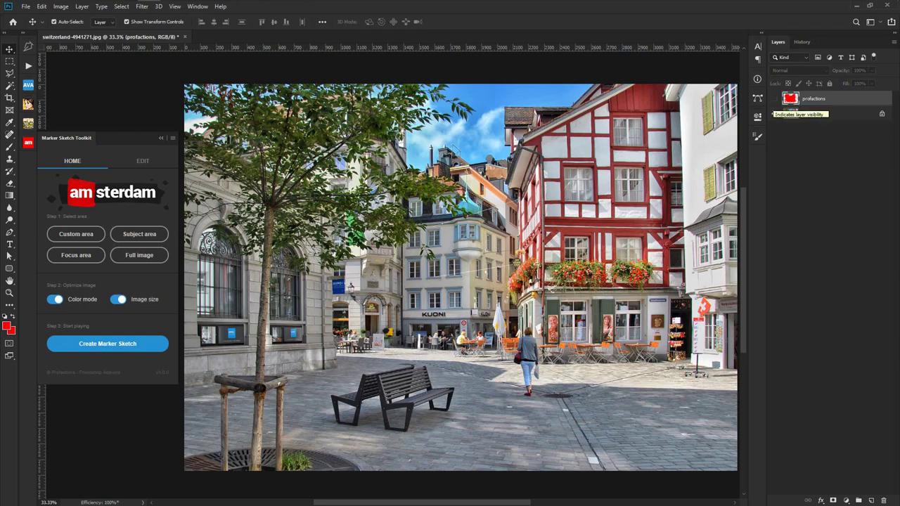
left_click(774, 98)
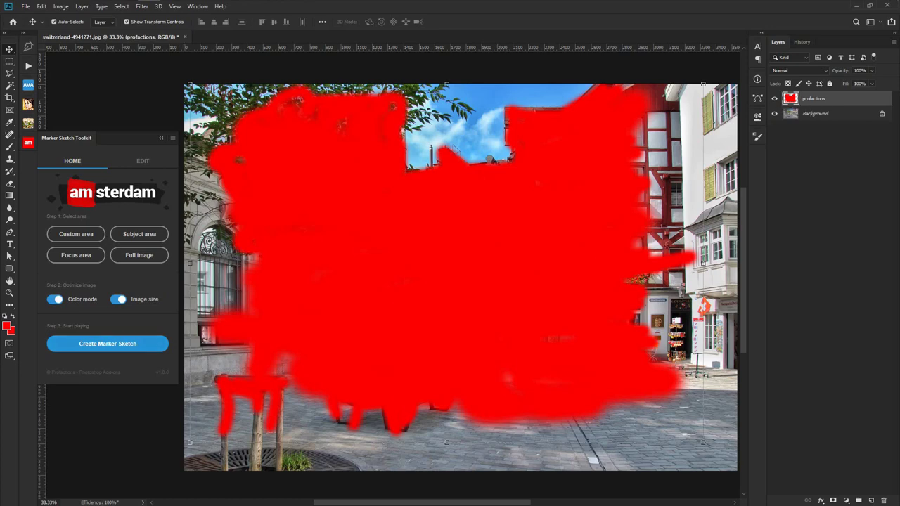
left_click(54, 299)
left_click(118, 299)
left_click(119, 299)
left_click(55, 298)
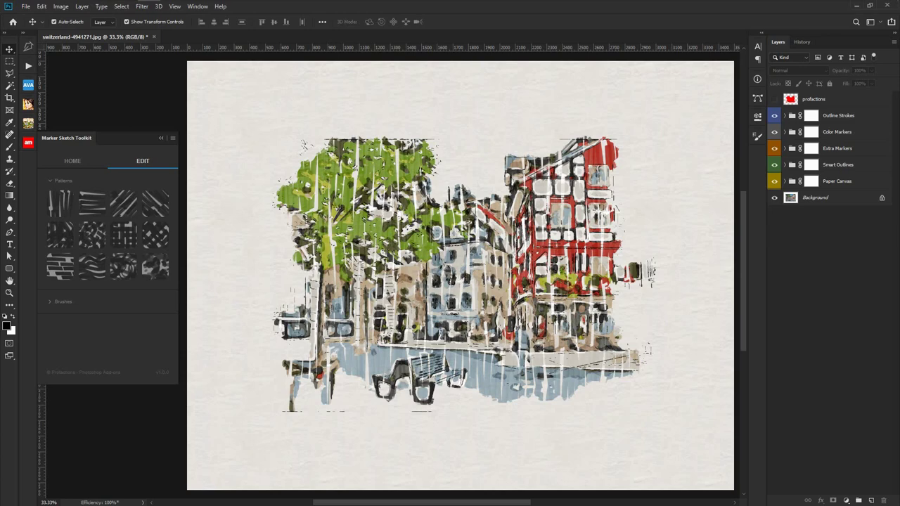
left_click(811, 131)
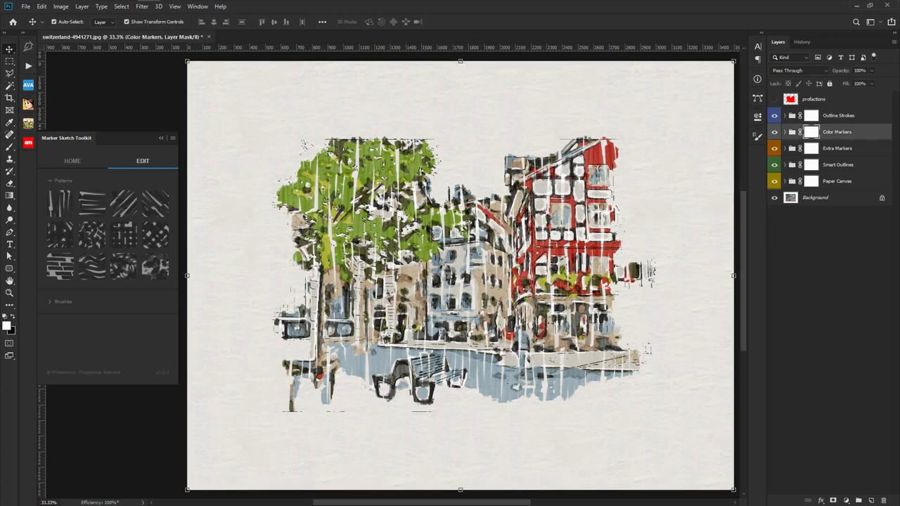
left_click(785, 132)
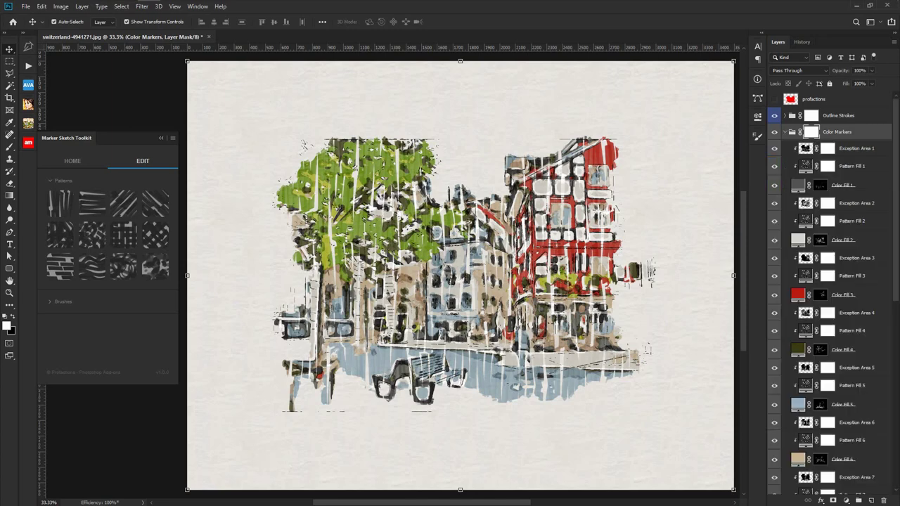
scroll(829, 293, "down", 1)
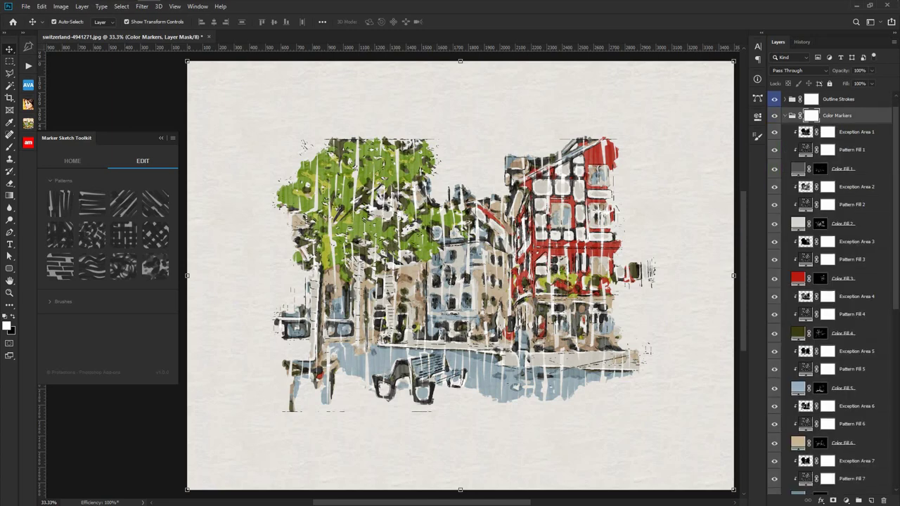
scroll(829, 292, "down", 2)
scroll(830, 292, "down", 1)
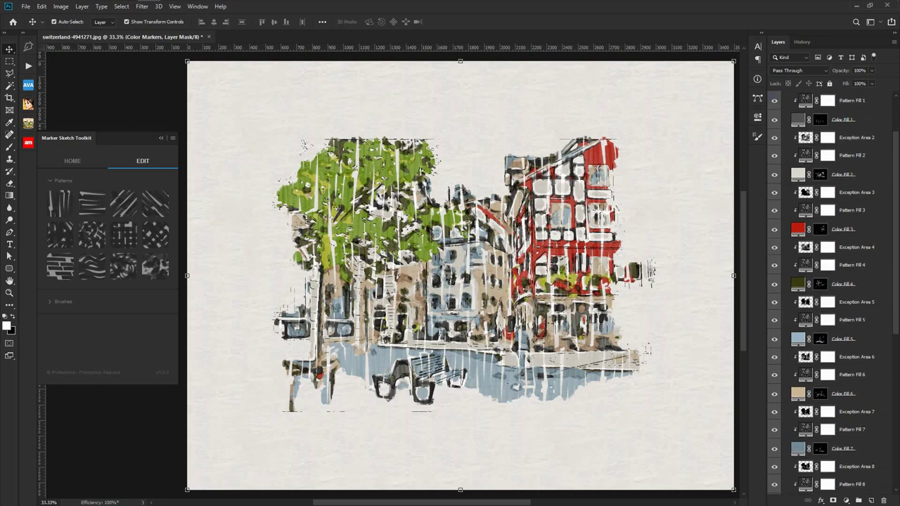
scroll(829, 292, "down", 1)
scroll(829, 292, "down", 1)
scroll(829, 292, "down", 1)
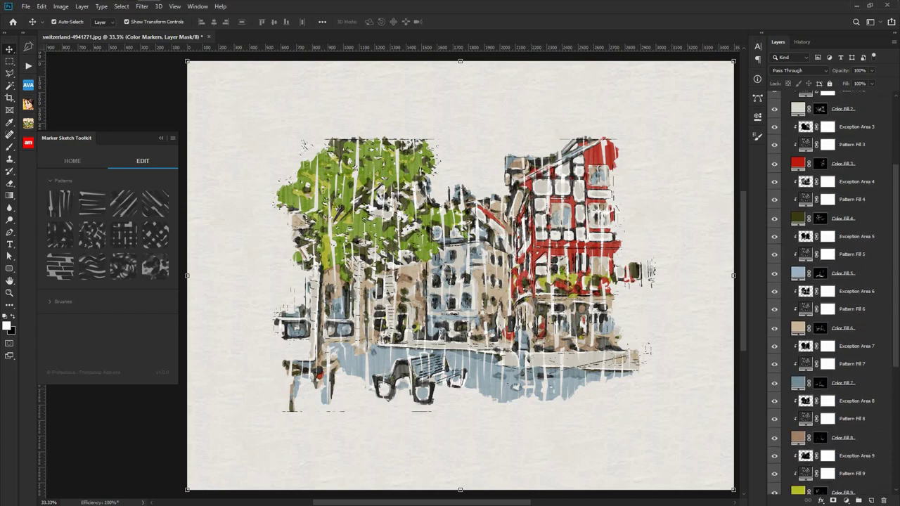
scroll(829, 293, "down", 2)
scroll(829, 292, "down", 2)
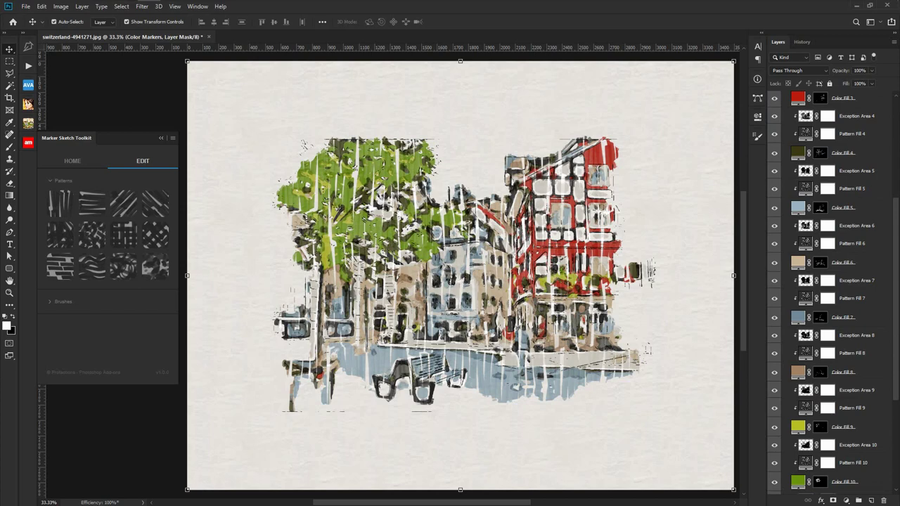
scroll(830, 293, "down", 2)
scroll(829, 292, "down", 2)
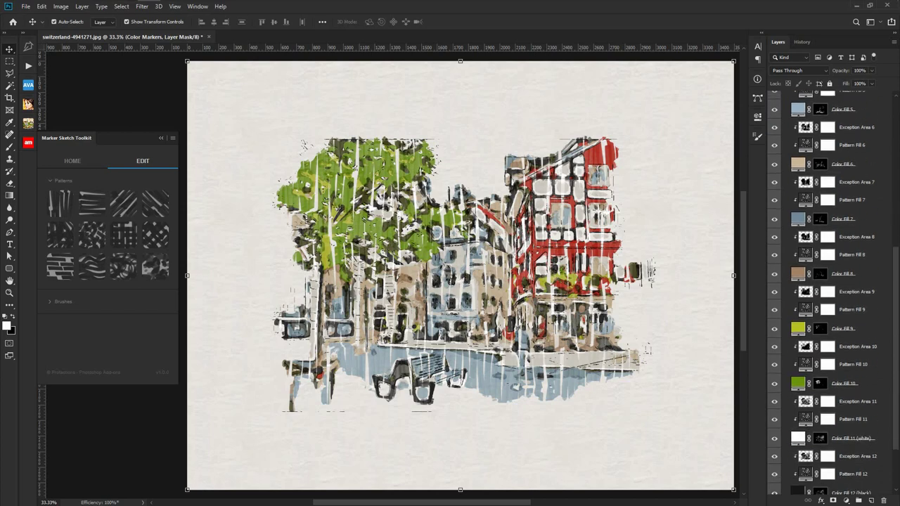
scroll(829, 293, "down", 3)
scroll(829, 292, "up", 4)
scroll(829, 293, "up", 4)
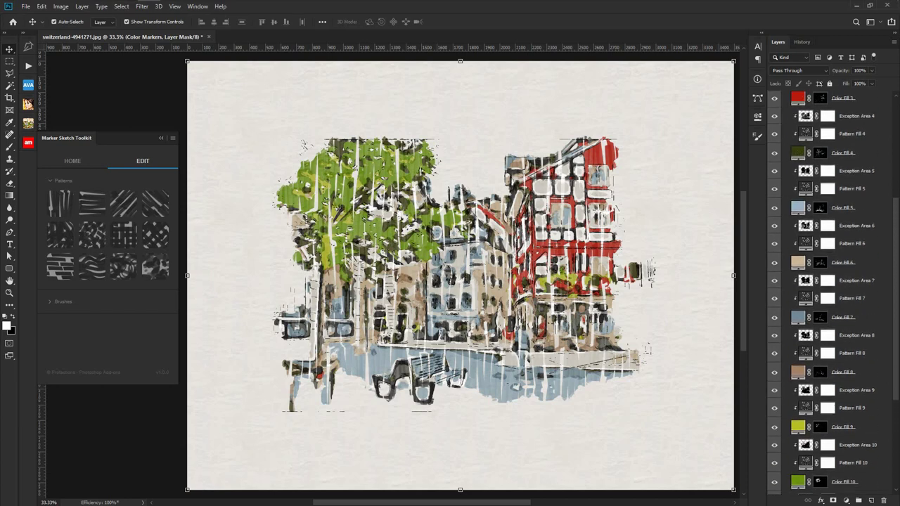
scroll(829, 292, "up", 4)
scroll(830, 293, "up", 4)
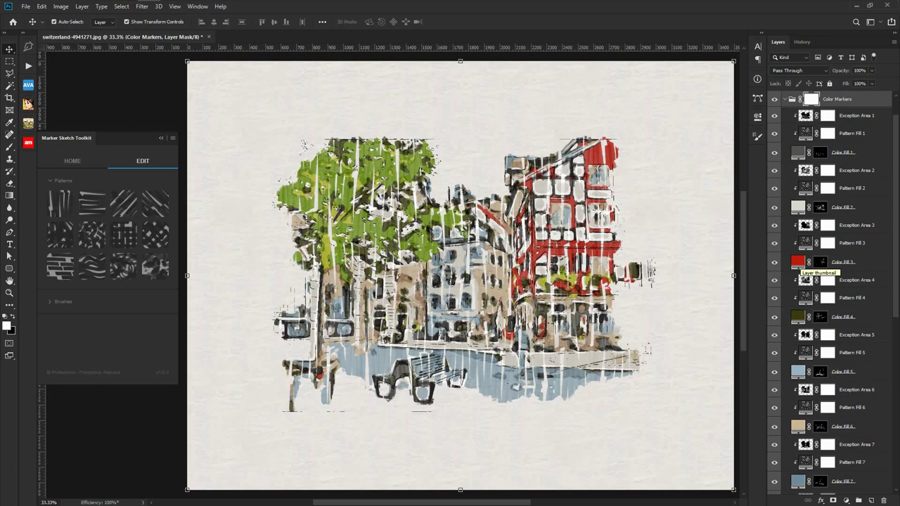
- Recolour Color Fill 3 in the Color Picker, settling on hex eb1806 after trialling ff1300 and others
double_click(797, 262)
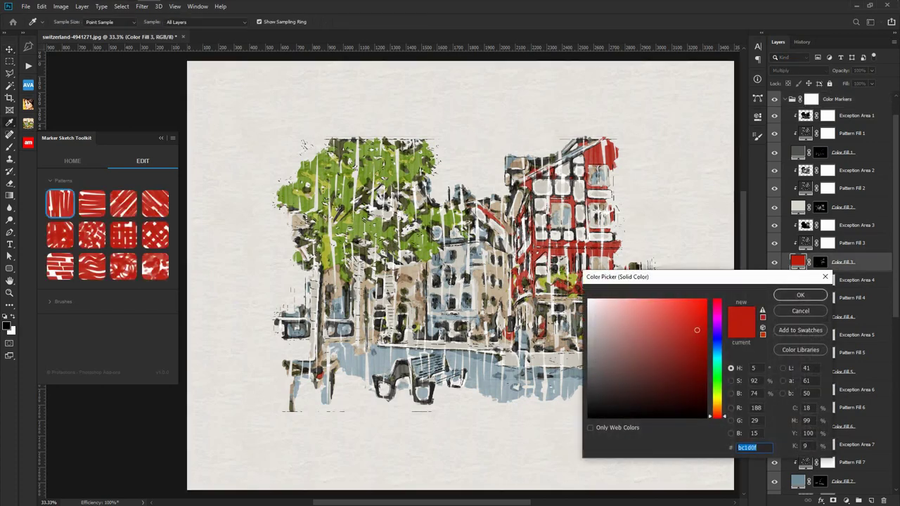
left_click_drag(667, 276, 711, 293)
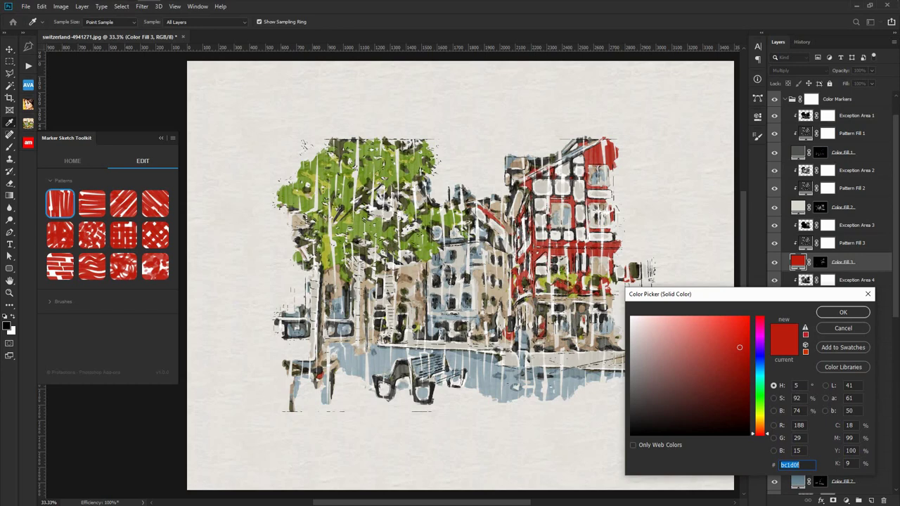
type("ff1300")
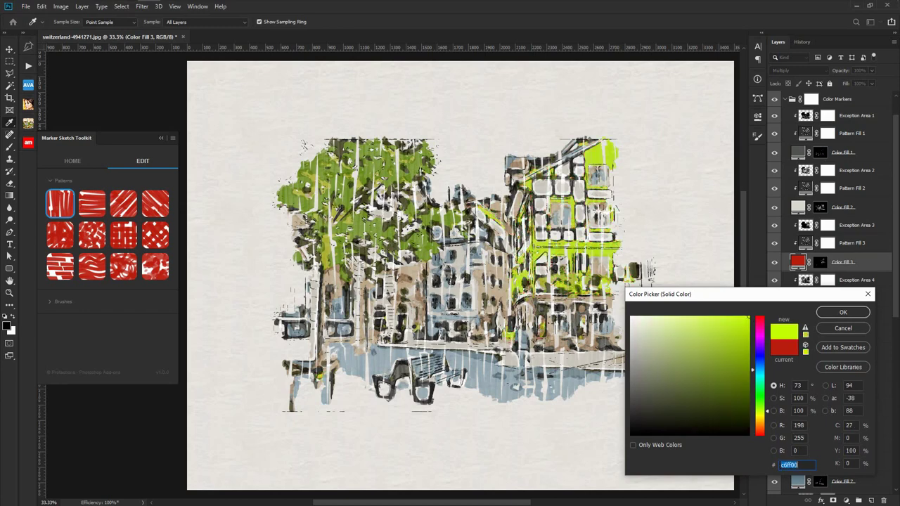
type("7200ff60ff00")
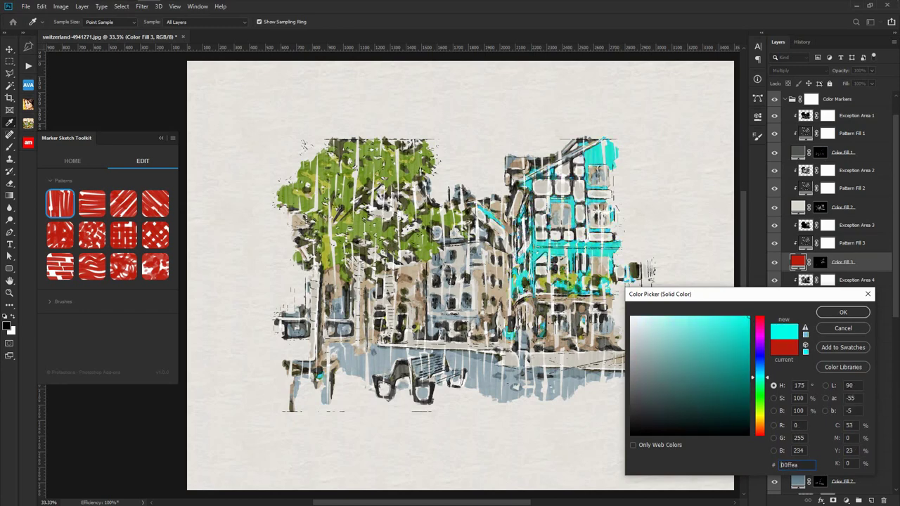
type("f0ff00")
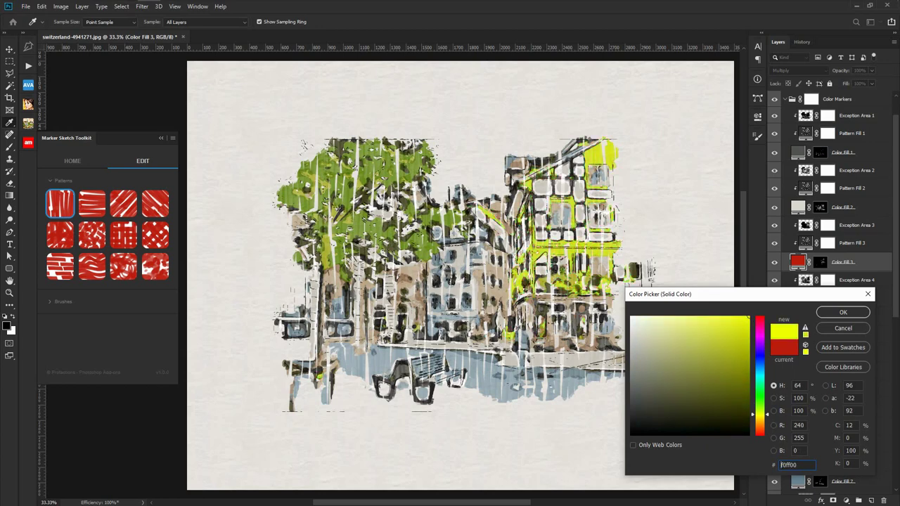
key("Escape")
key("v")
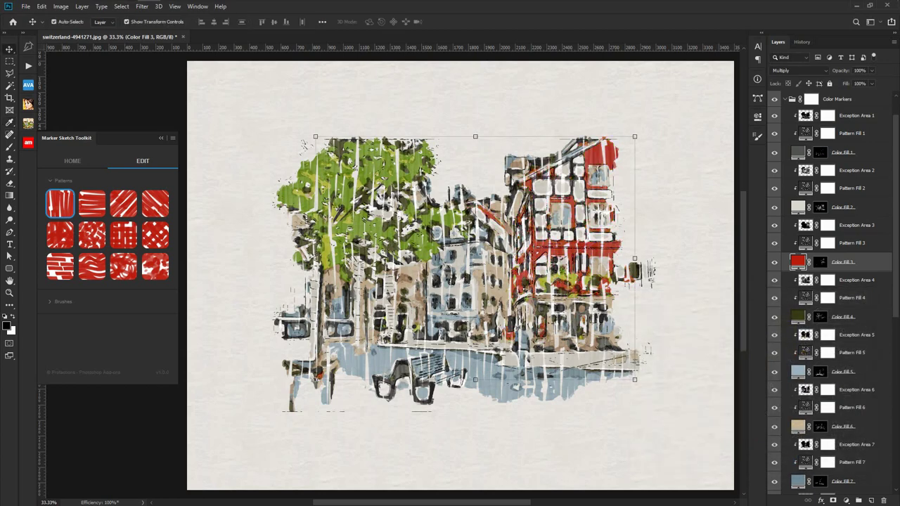
double_click(797, 261)
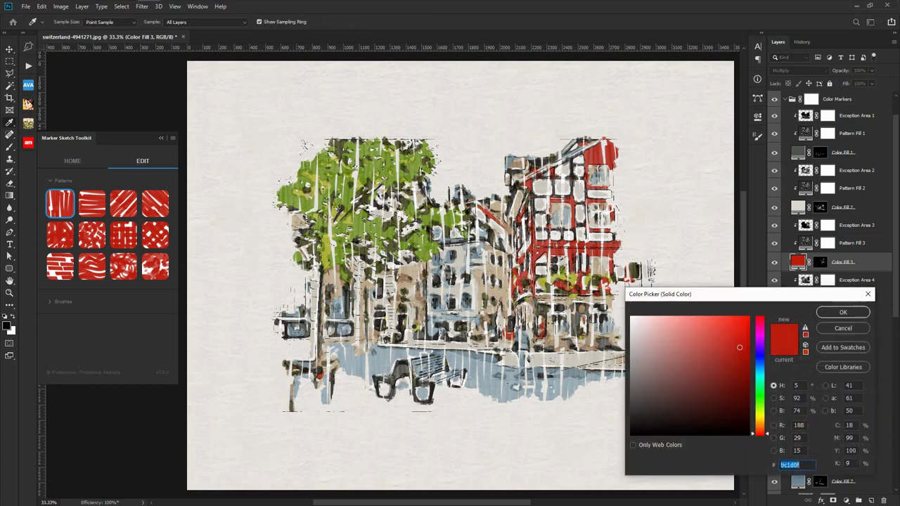
type("ec1907e51100")
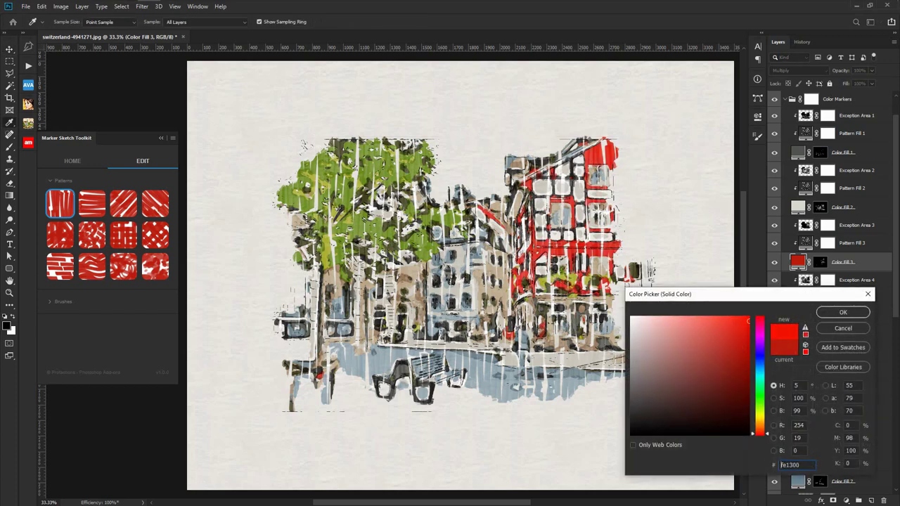
type("eb1806")
- Confirm the brighter red for the building's fill and reselect the red Color Fill 3 layer
left_click(843, 312)
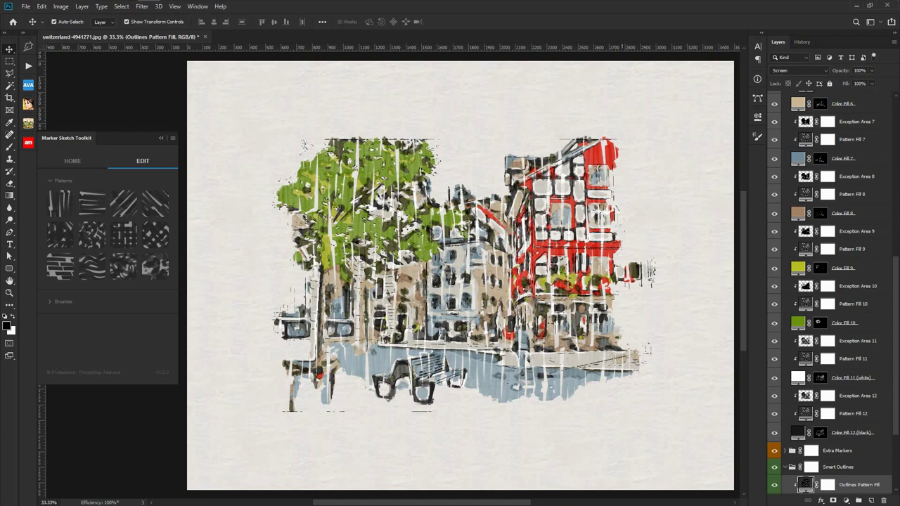
scroll(830, 292, "up", 3)
scroll(830, 292, "up", 3)
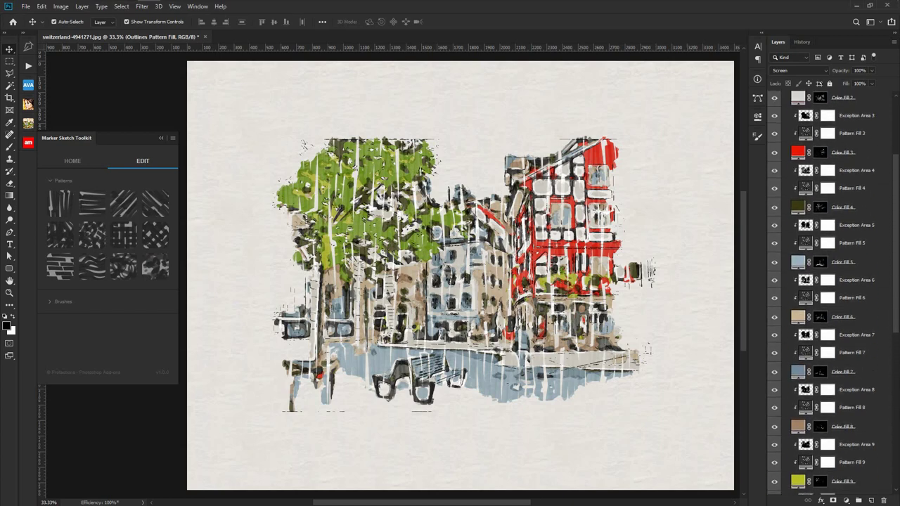
scroll(830, 292, "up", 3)
left_click(850, 234)
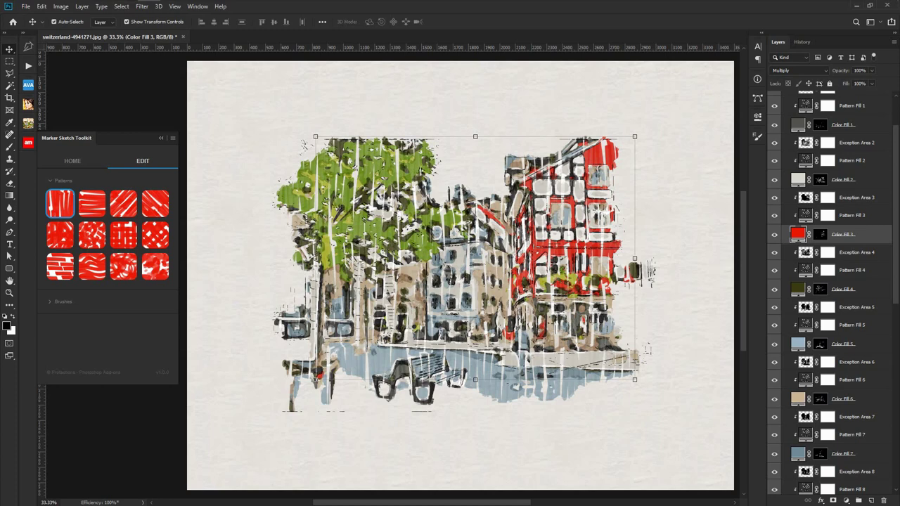
- Try horizontal, diagonal, crosshatch and brick stroke patterns on the red building fill
left_click(92, 203)
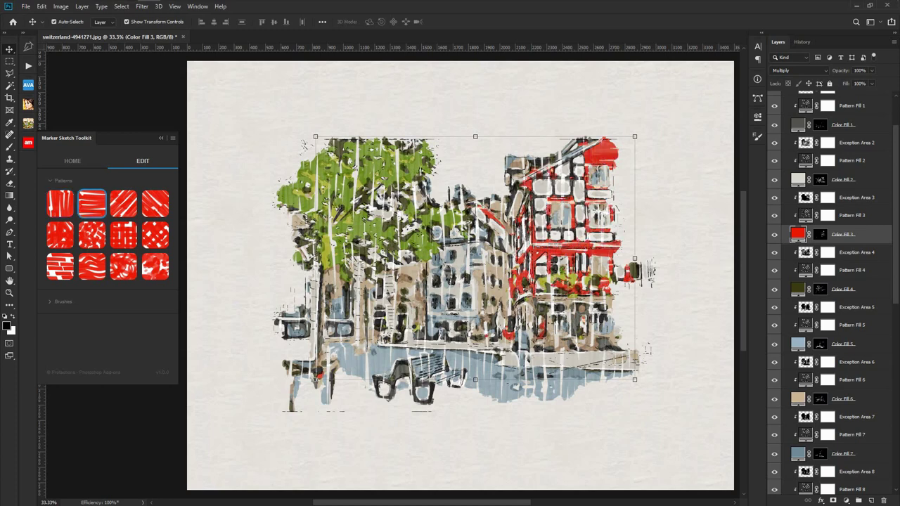
left_click(123, 204)
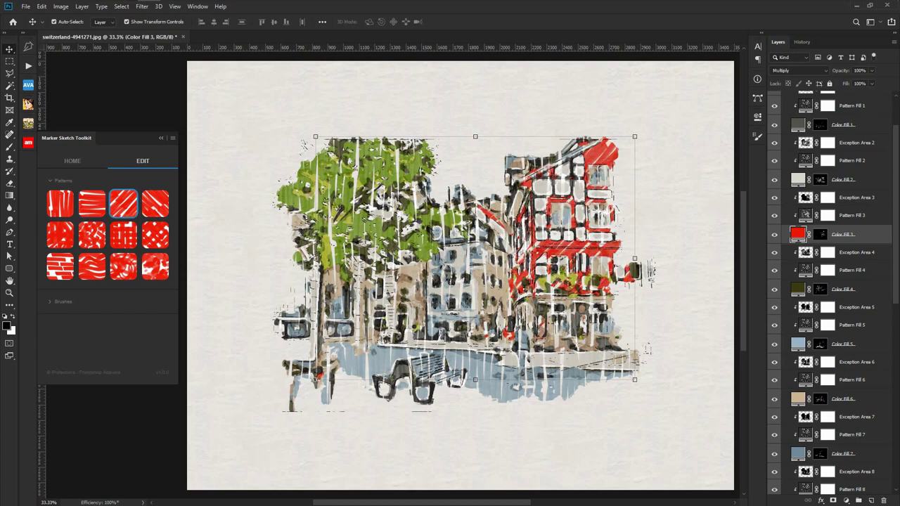
left_click(154, 234)
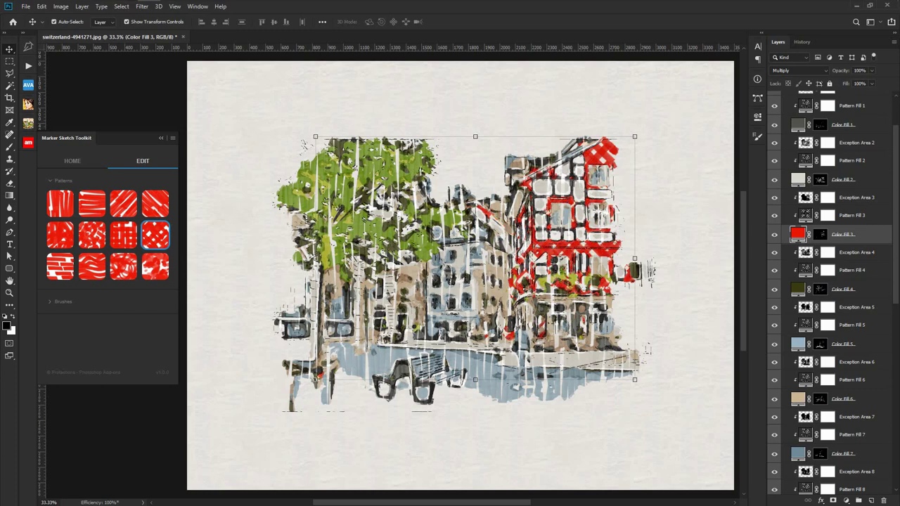
left_click(91, 203)
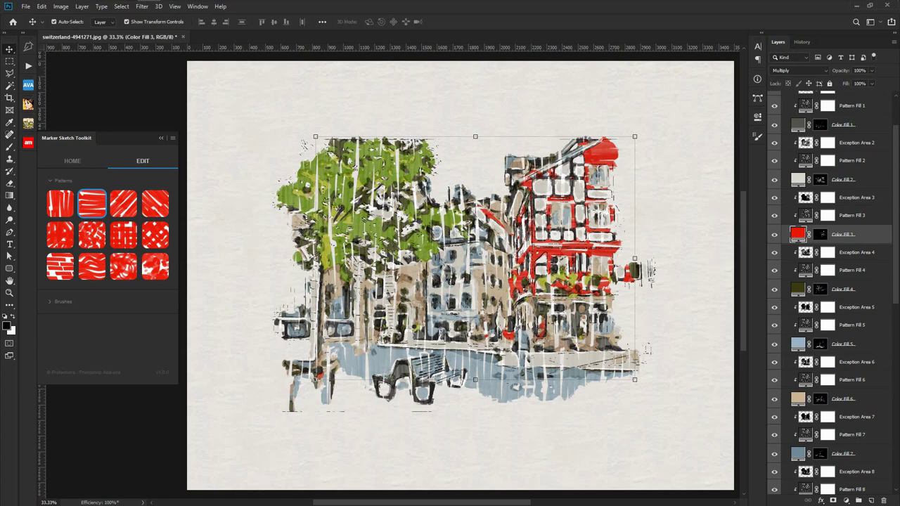
left_click(60, 235)
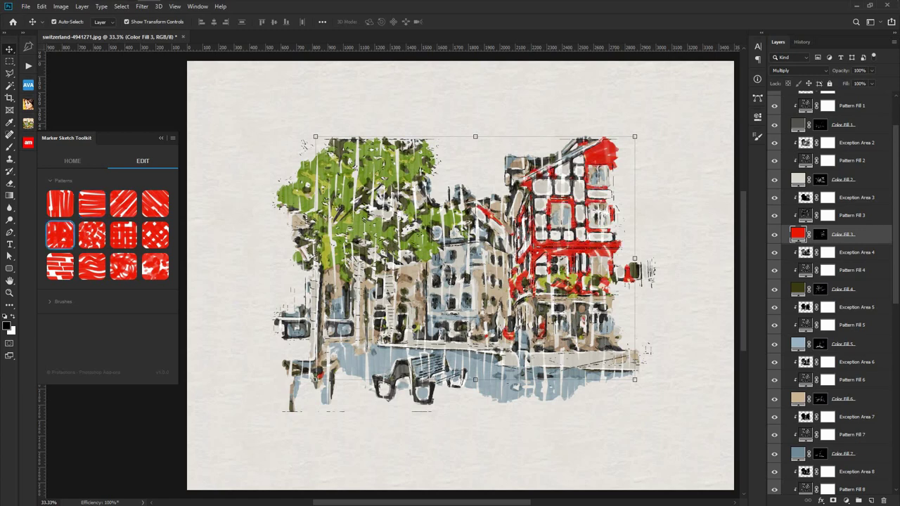
left_click(60, 265)
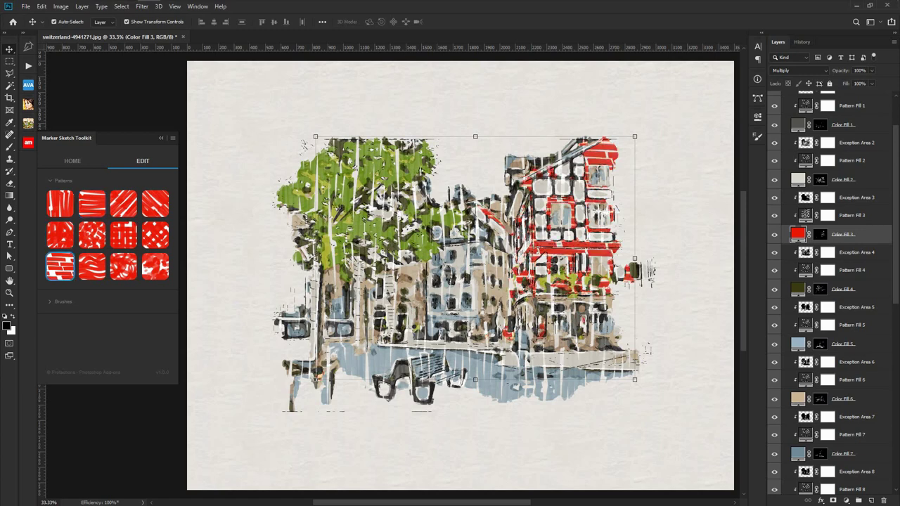
- Compare wavy and crosshatch tiles, then settle the red fill on horizontal strokes
left_click(92, 266)
left_click(123, 265)
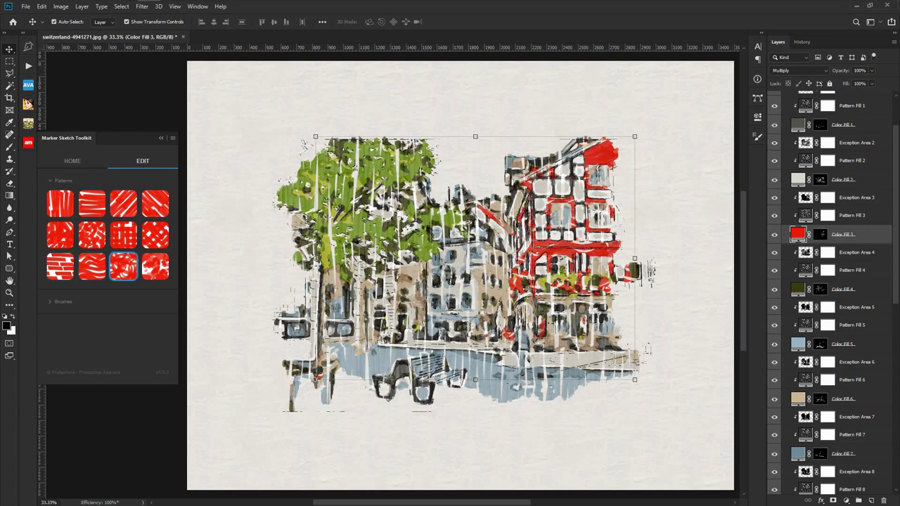
left_click(123, 234)
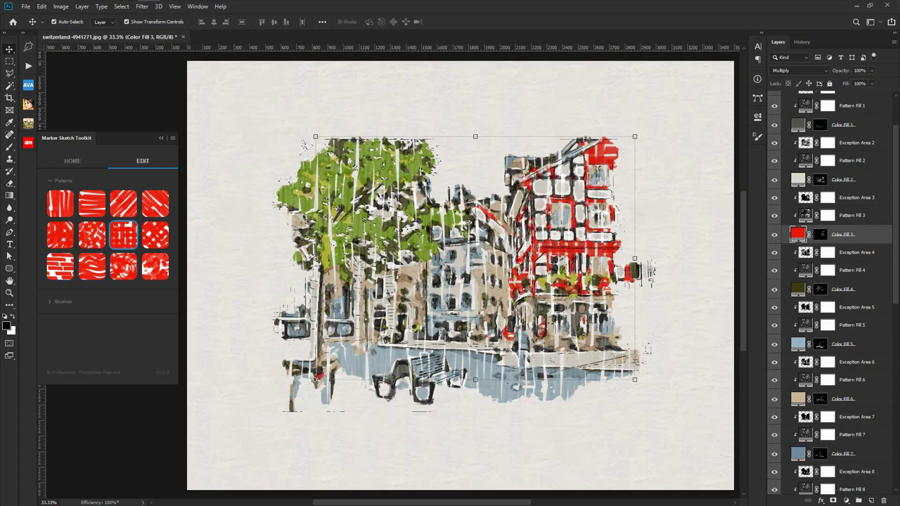
left_click(154, 234)
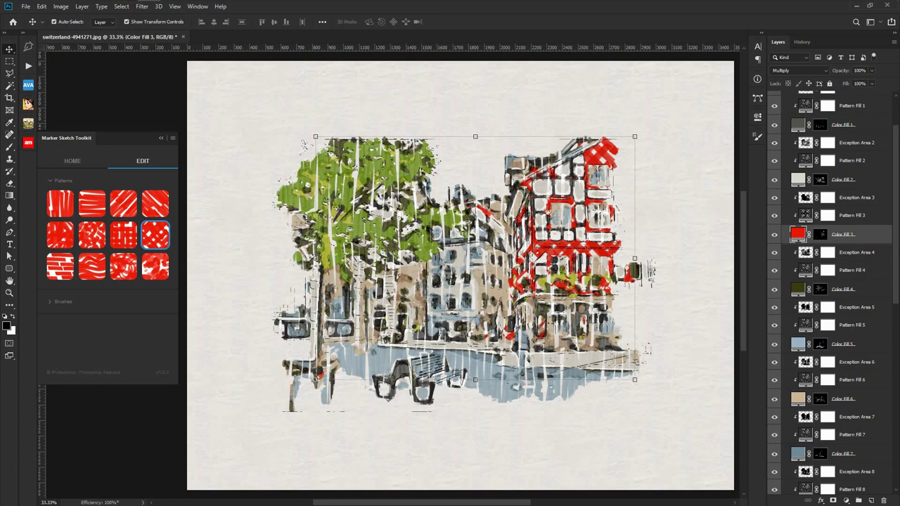
left_click(91, 203)
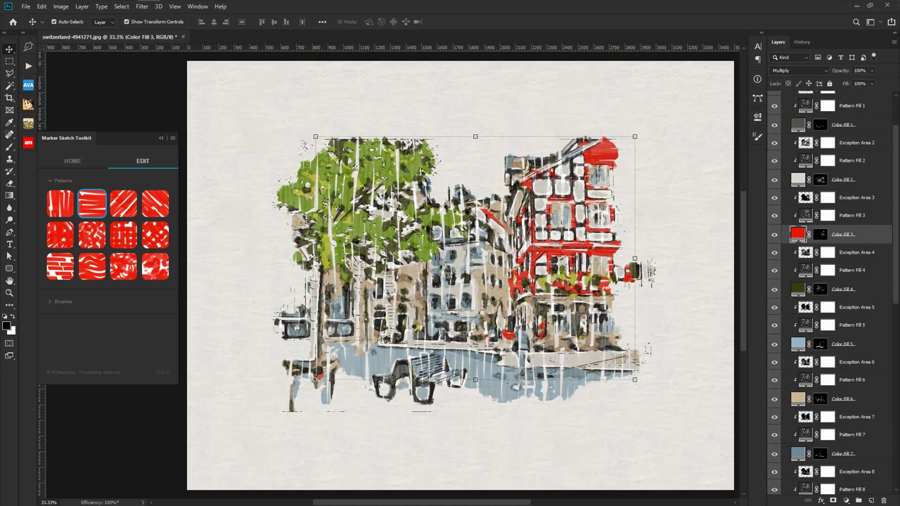
left_click(805, 215)
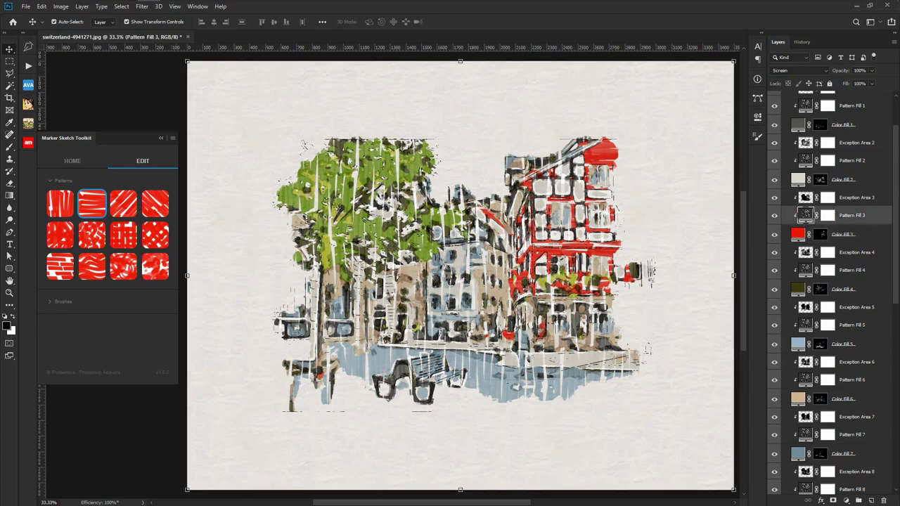
- Set Pattern Fill 3's pattern scale to 50%
double_click(806, 215)
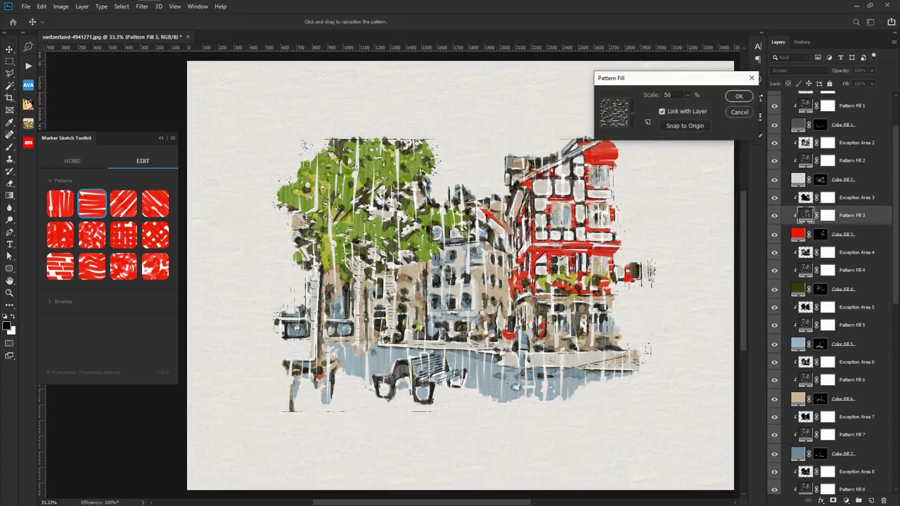
double_click(667, 94)
type("100")
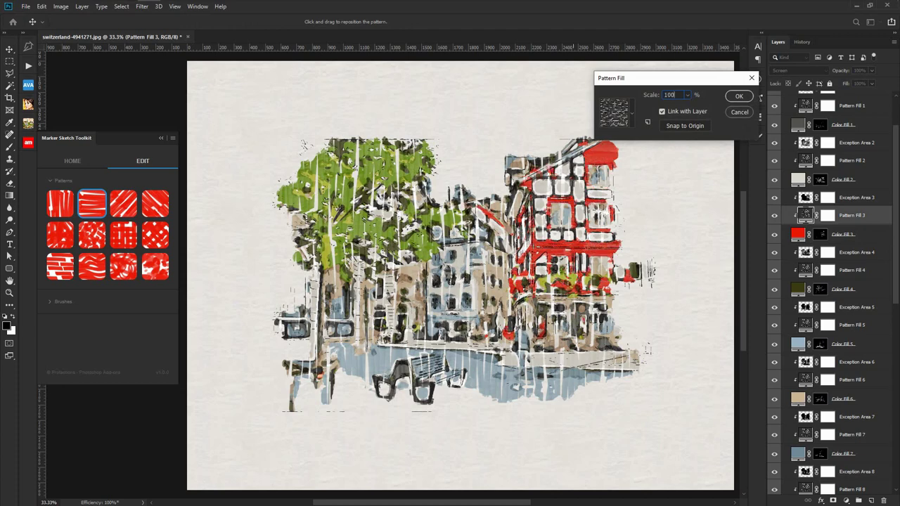
double_click(669, 94)
type("25")
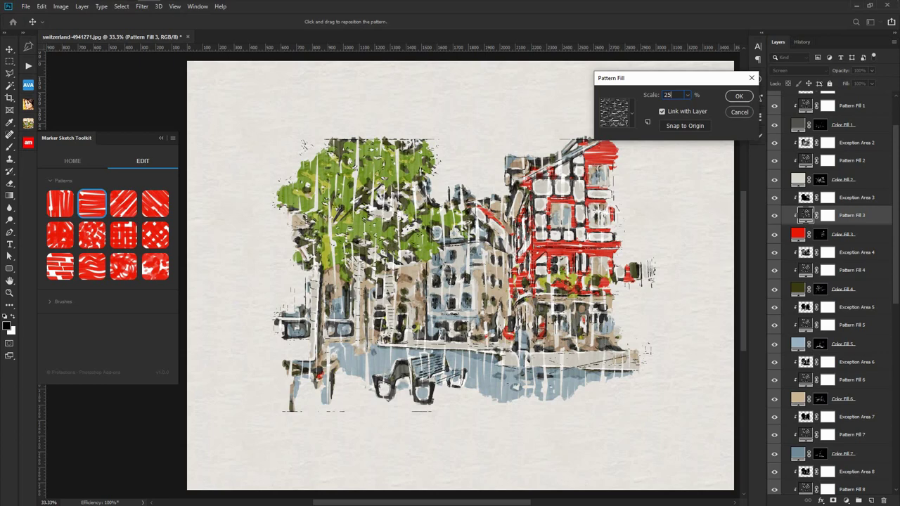
key("Tab")
type("50")
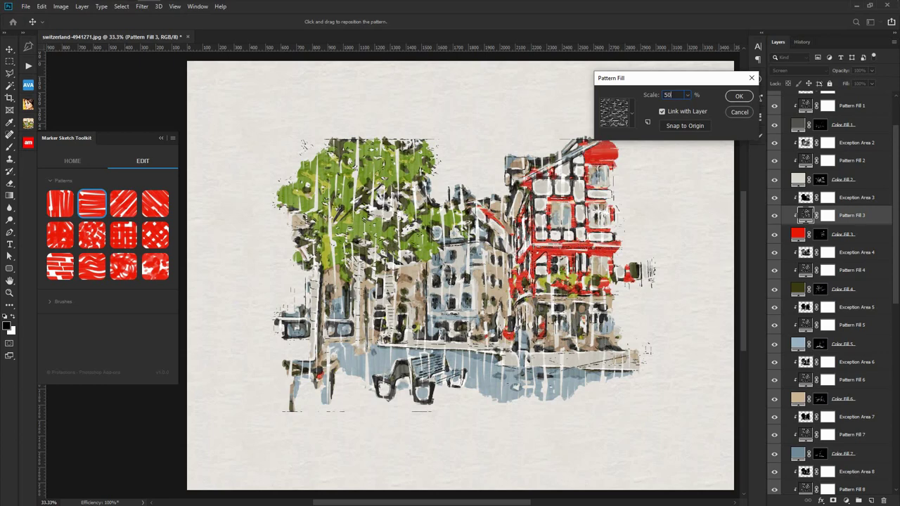
left_click(739, 95)
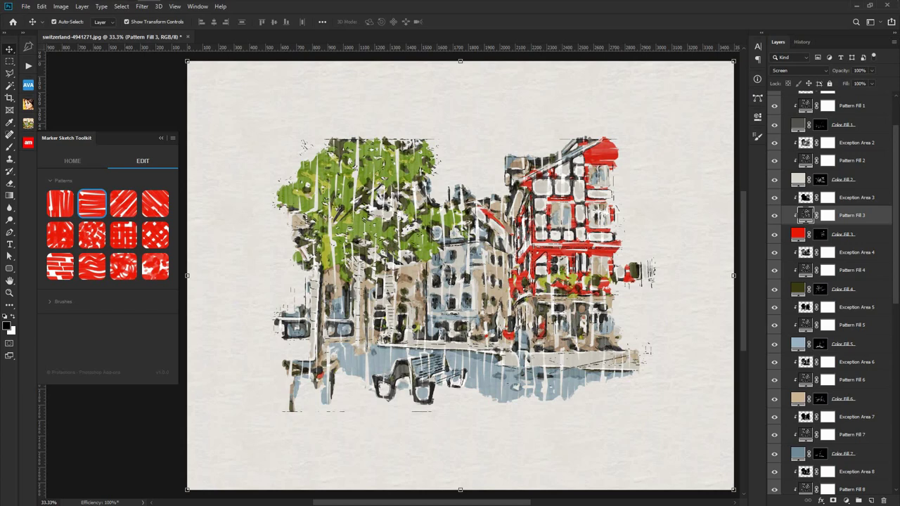
- Try diagonal, grid and brick tiles, then return the red fill to horizontal strokes
left_click(123, 203)
left_click(123, 235)
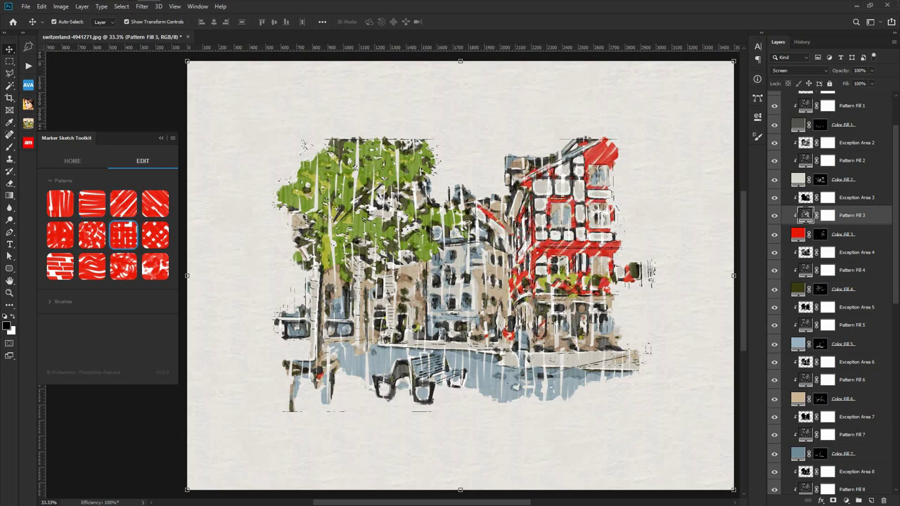
left_click(91, 234)
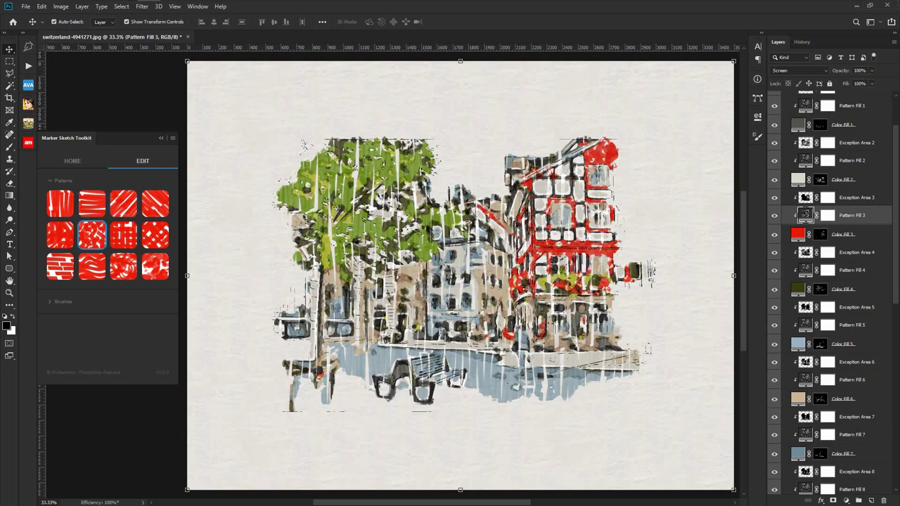
left_click(59, 235)
left_click(60, 266)
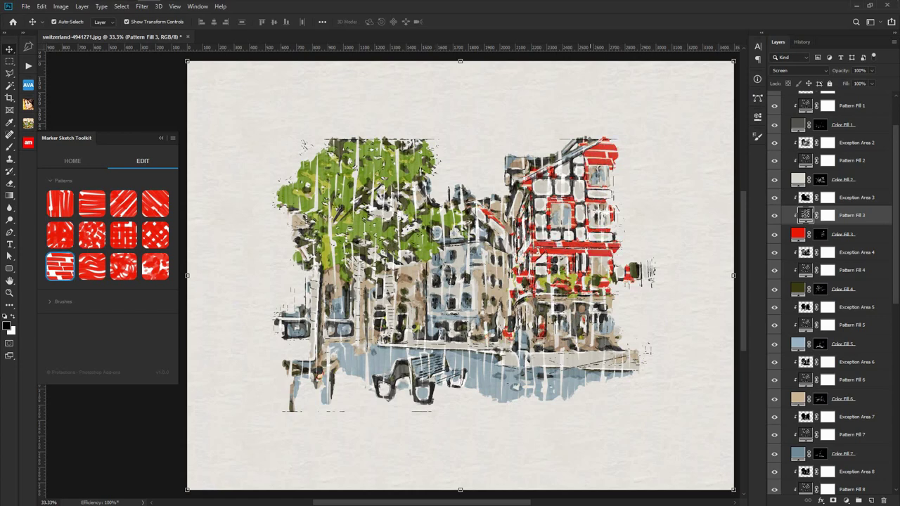
left_click(91, 203)
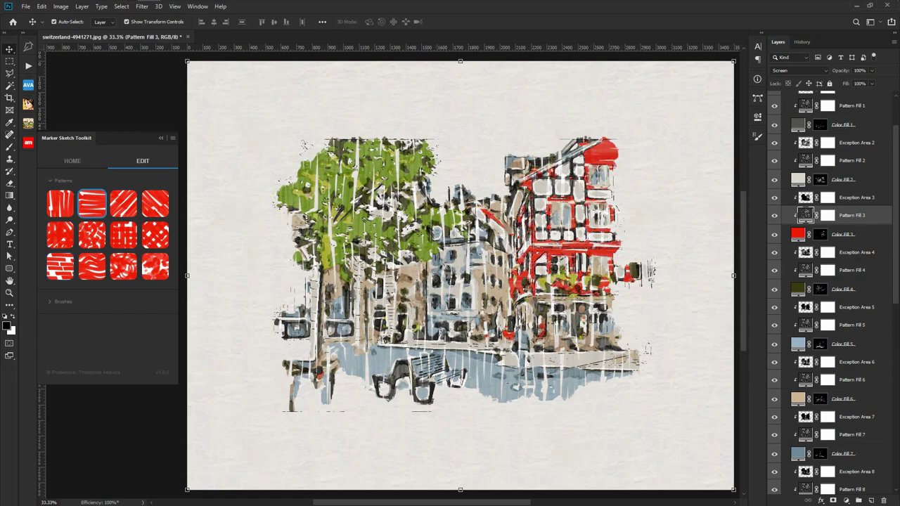
double_click(797, 234)
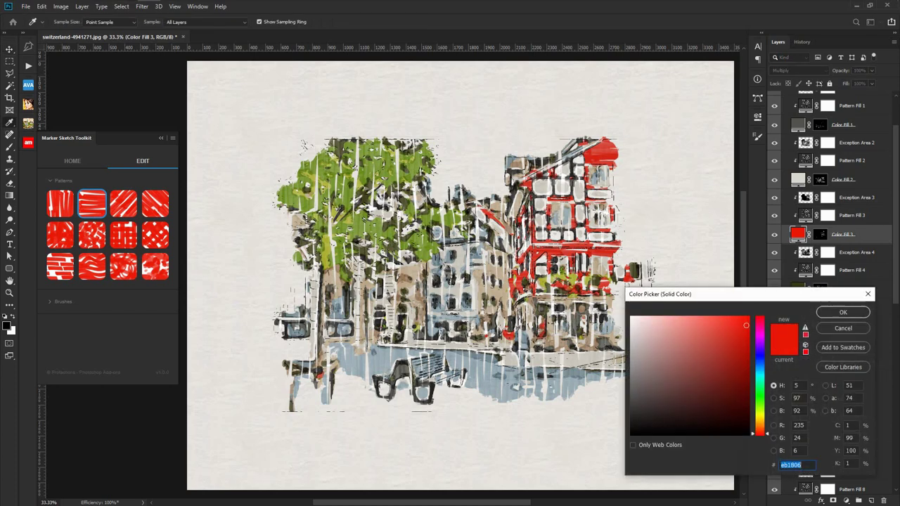
left_click(708, 326)
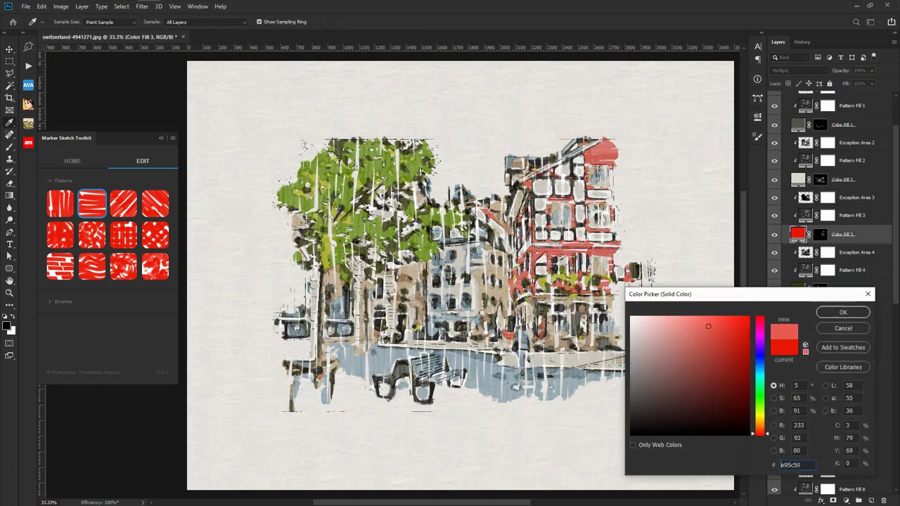
left_click_drag(708, 326, 726, 387)
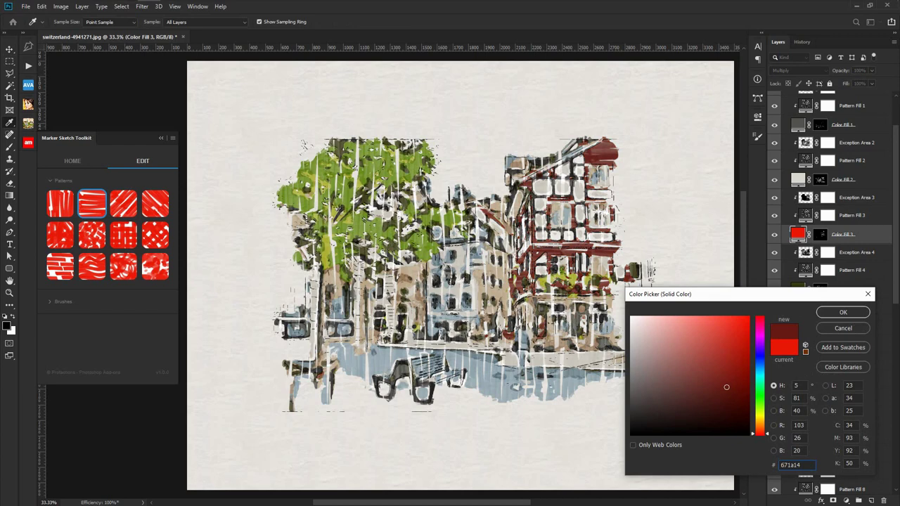
left_click(842, 329)
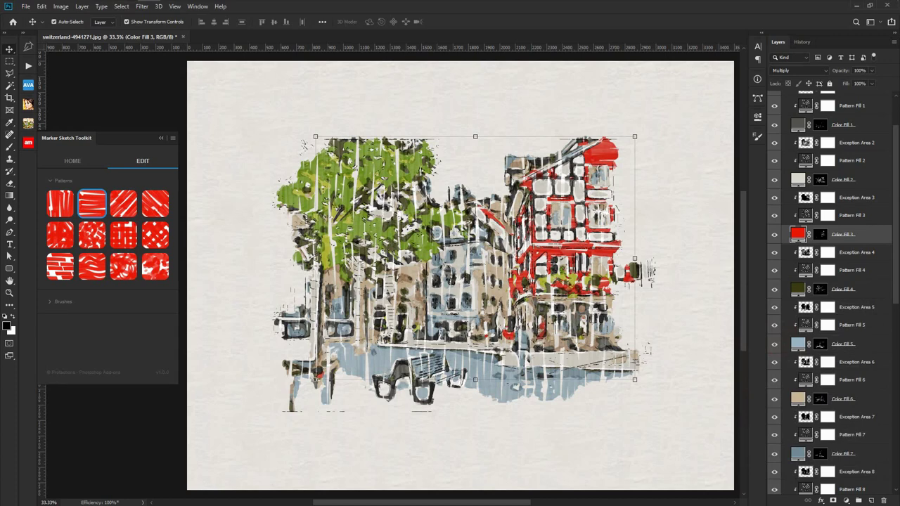
left_click(801, 214)
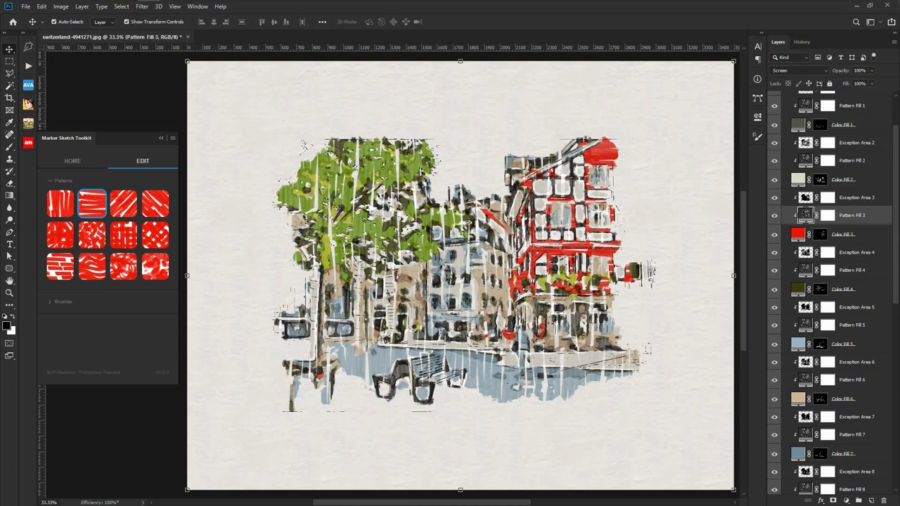
left_click(801, 234)
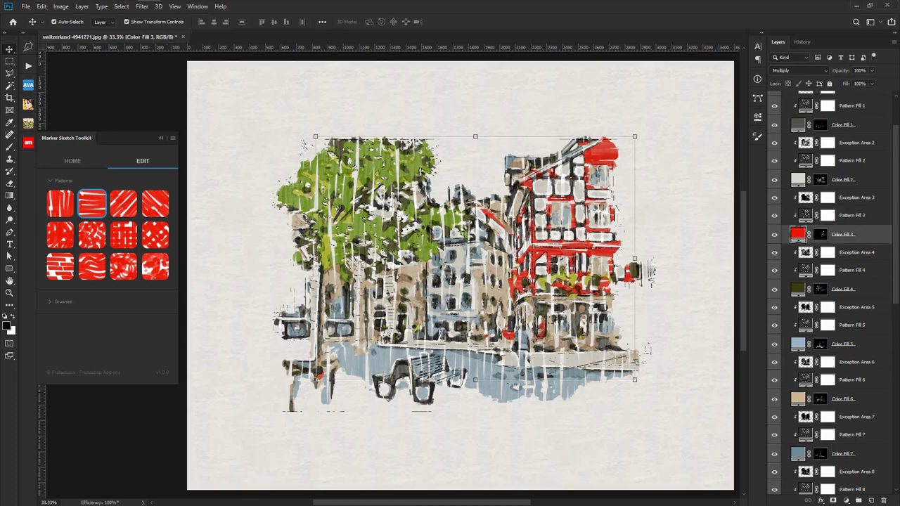
left_click(819, 234)
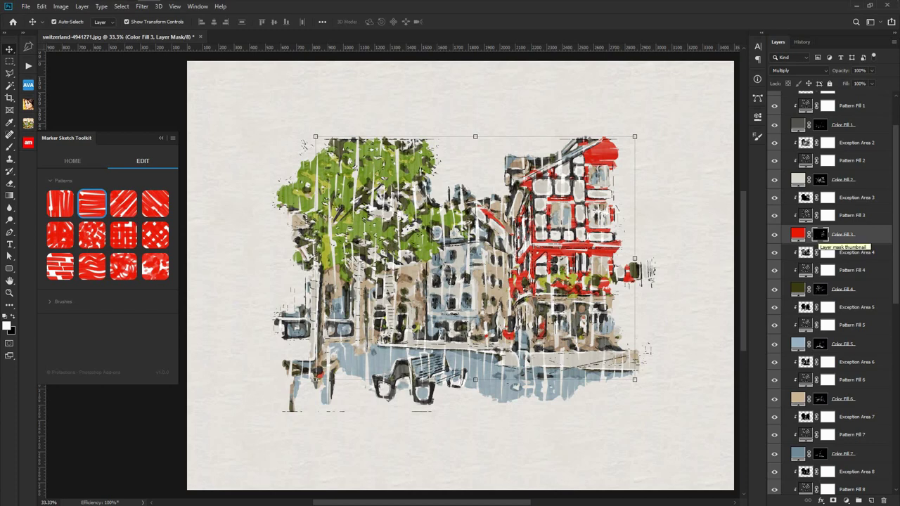
left_click(819, 236, "ctrl")
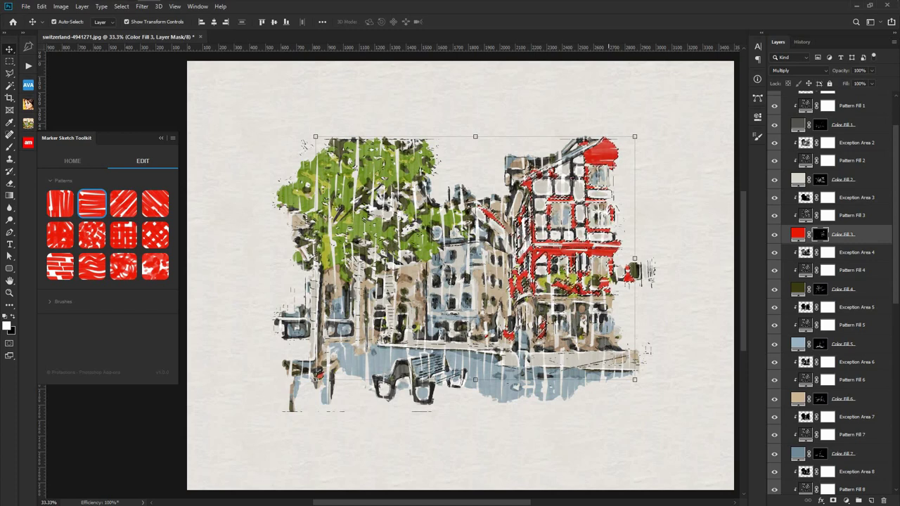
key("ctrl+d")
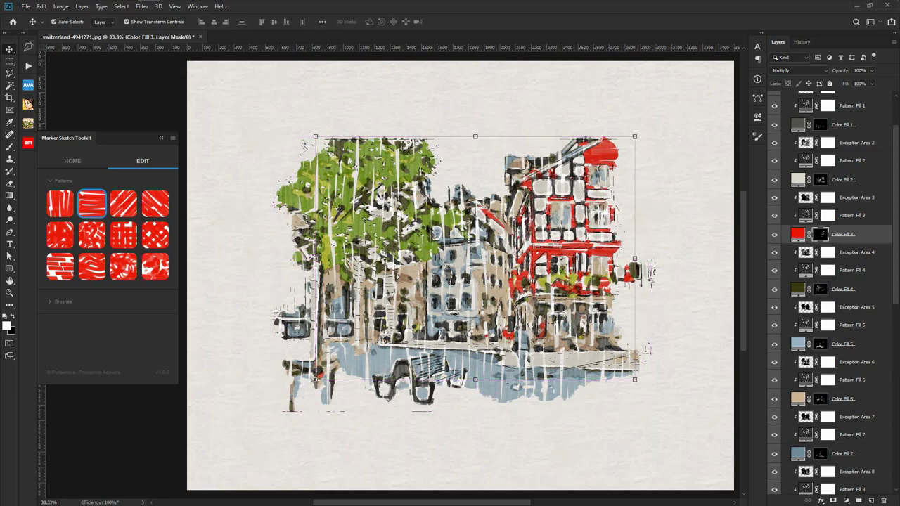
left_click_drag(819, 234, 883, 499)
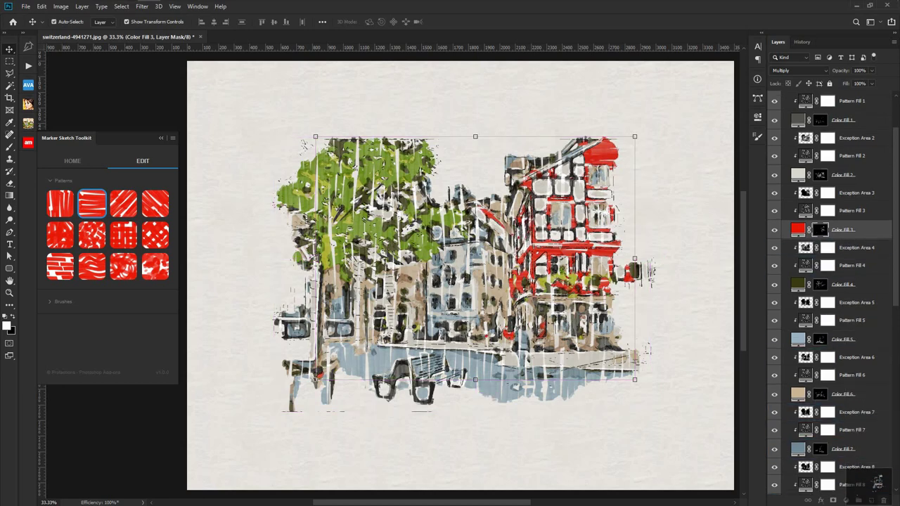
left_click(406, 190)
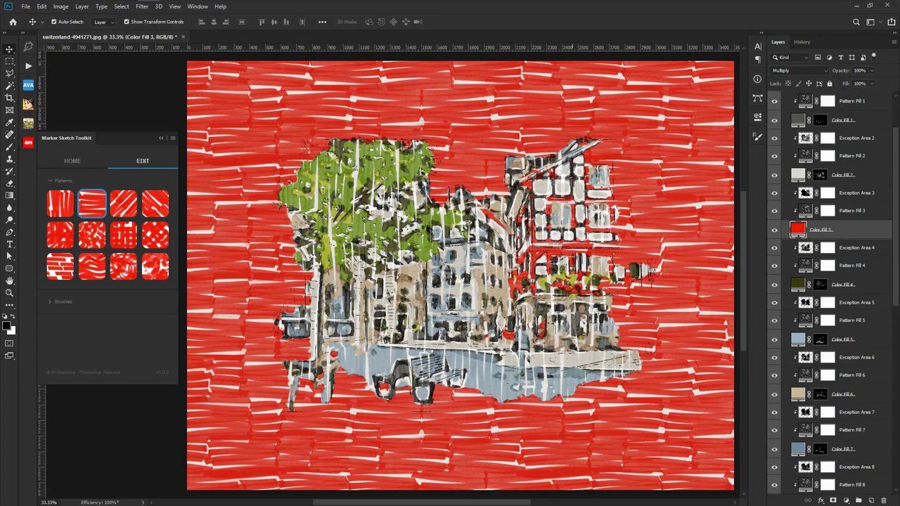
key("ctrl+z")
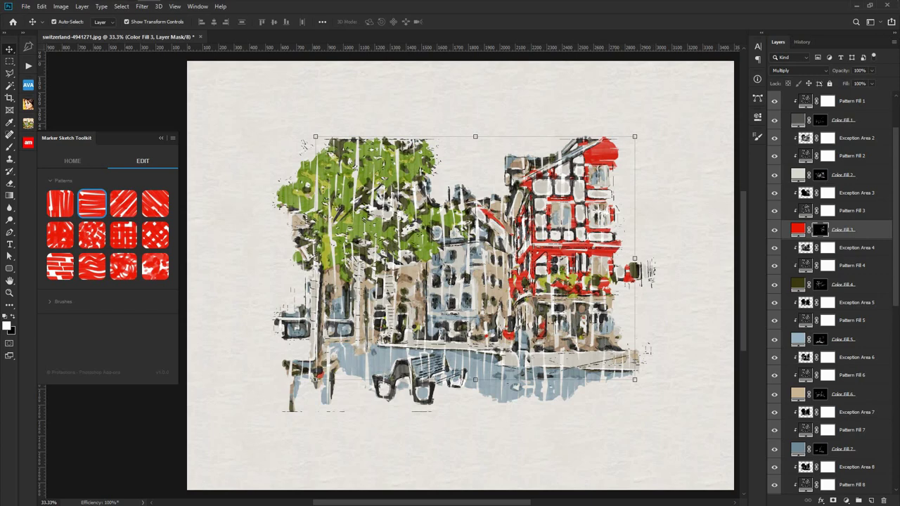
key("alt+bracketright")
key("alt+bracketright")
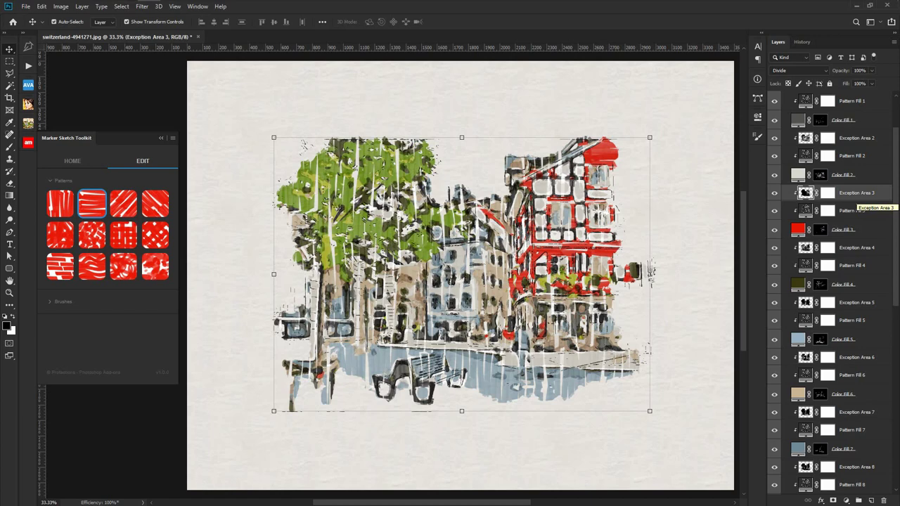
- Move the layer selection between Exception Area 4 and Exception Area 3
left_click(854, 248)
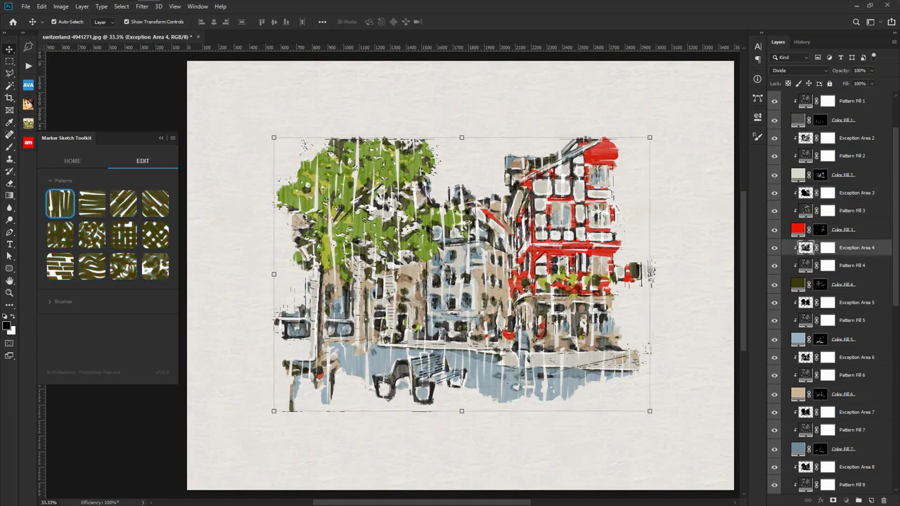
key("alt+bracketleft")
key("alt+bracketleft")
key("alt+bracketleft")
key("alt+bracketright")
key("alt+bracketright")
key("alt+bracketright")
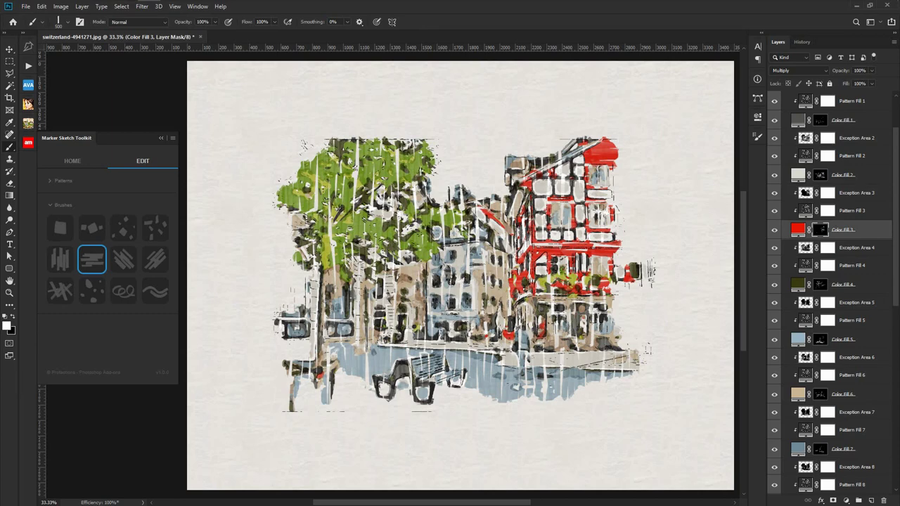
- Paint red horizontal marker strokes extending the awning and right of the building
mouse_move(617, 245)
left_mouse_down()
mouse_move(658, 243)
mouse_move(653, 257)
left_mouse_up()
left_click_drag(608, 193, 631, 193)
mouse_move(616, 218)
left_mouse_down()
mouse_move(638, 218)
mouse_move(638, 243)
left_mouse_up()
left_click_drag(608, 233, 627, 233)
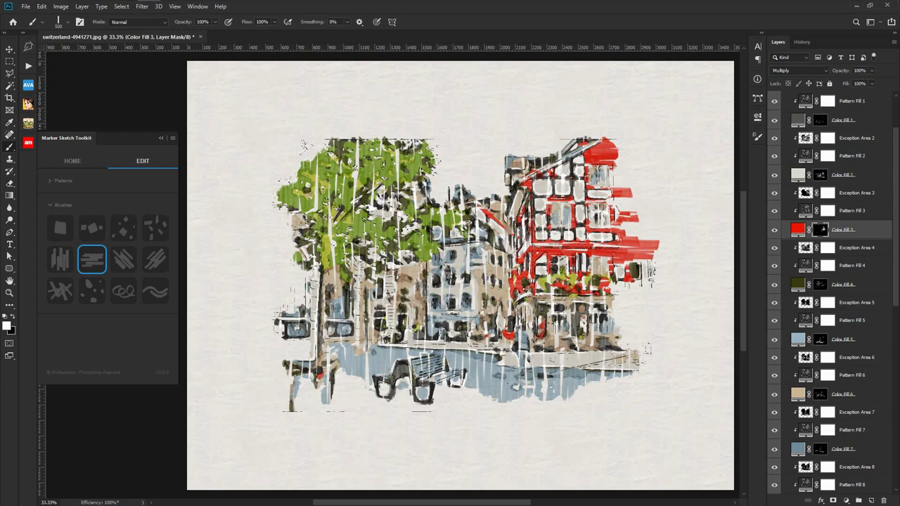
- Toggle Exception Area 3's visibility off and on twice to compare the red windows
left_click(774, 193)
left_click(774, 193)
left_click(774, 193)
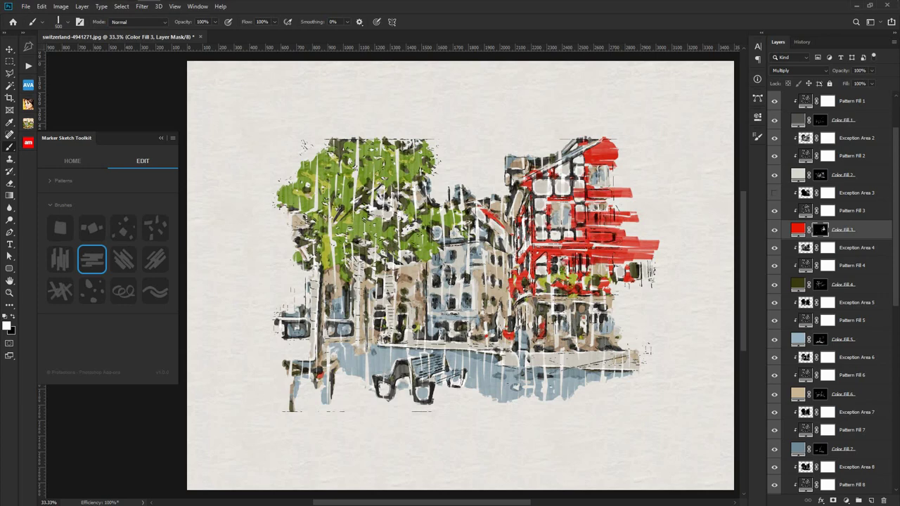
left_click(774, 193)
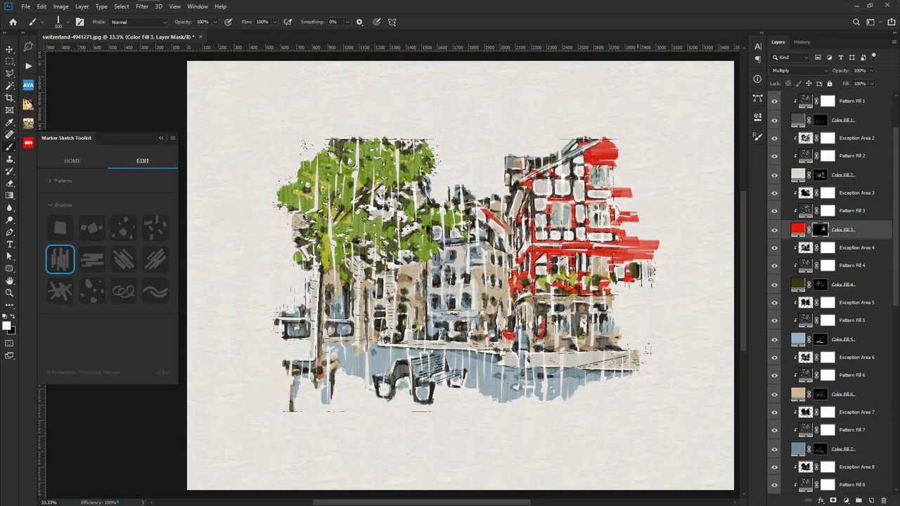
- Fill the white gaps on the building's right and add small red dabs around it
left_click_drag(631, 240, 631, 216)
mouse_move(638, 256)
left_mouse_down()
mouse_move(637, 193)
mouse_move(624, 162)
mouse_move(626, 211)
left_mouse_up()
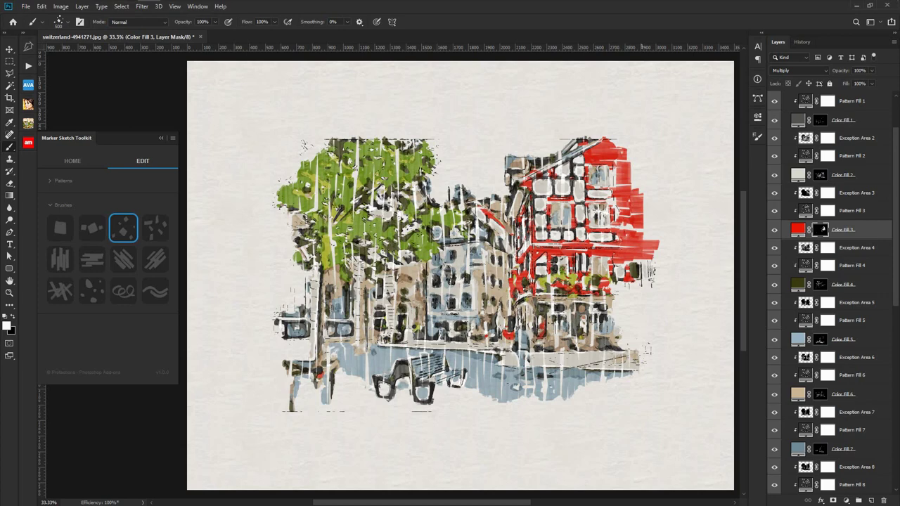
left_click(661, 171)
left_click(660, 197)
left_click(666, 226)
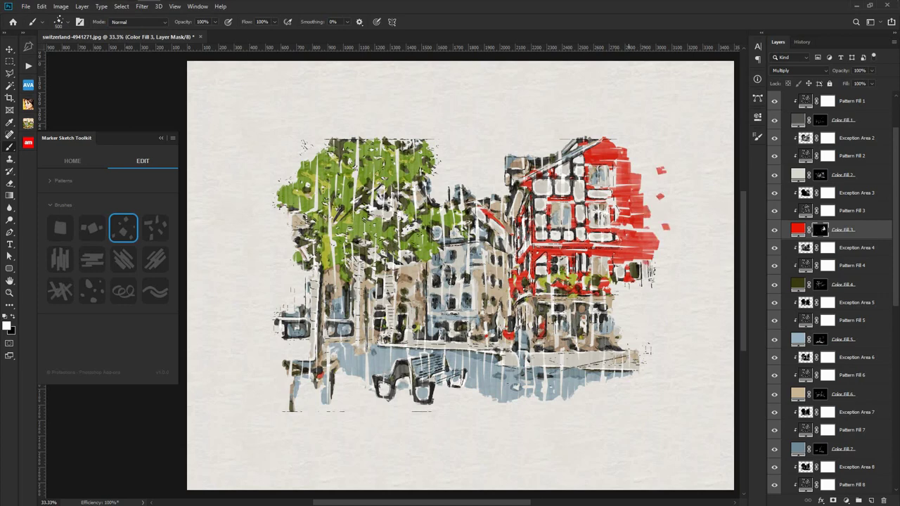
left_click(627, 131)
left_click(652, 142)
left_click(655, 168)
left_click(661, 280)
left_click(630, 299)
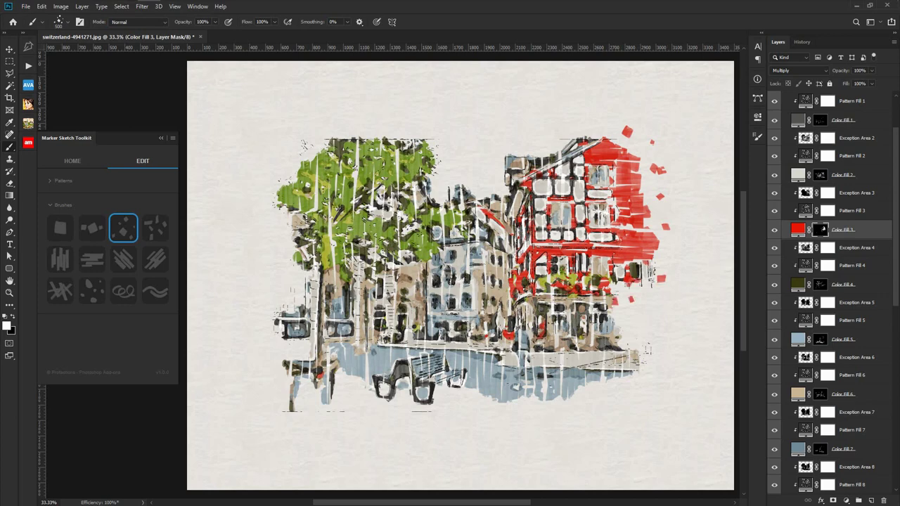
- Scribble red block strokes and flecks down the building's right side with other marker brushes
left_click(60, 227)
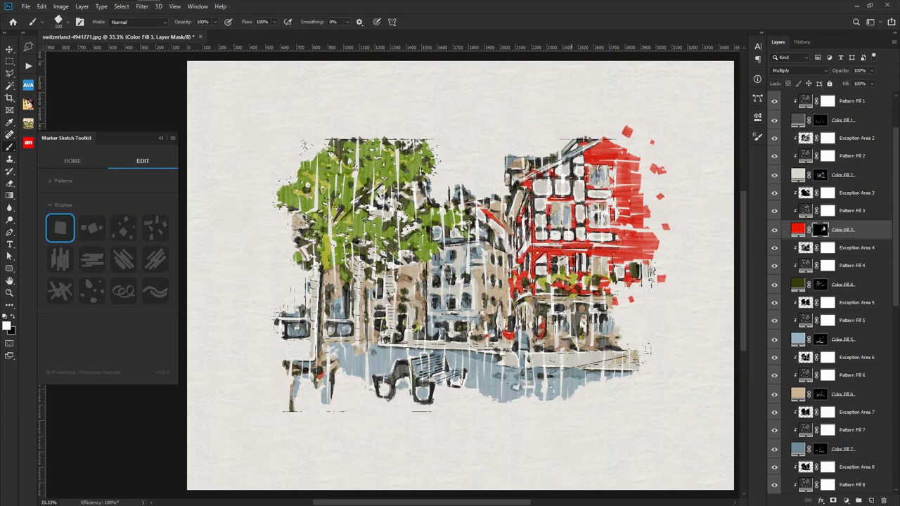
mouse_move(641, 93)
left_mouse_down()
mouse_move(580, 102)
mouse_move(660, 128)
mouse_move(618, 172)
mouse_move(660, 253)
mouse_move(688, 246)
mouse_move(696, 151)
mouse_move(717, 78)
mouse_move(667, 176)
mouse_move(675, 239)
left_mouse_up()
left_click(92, 227)
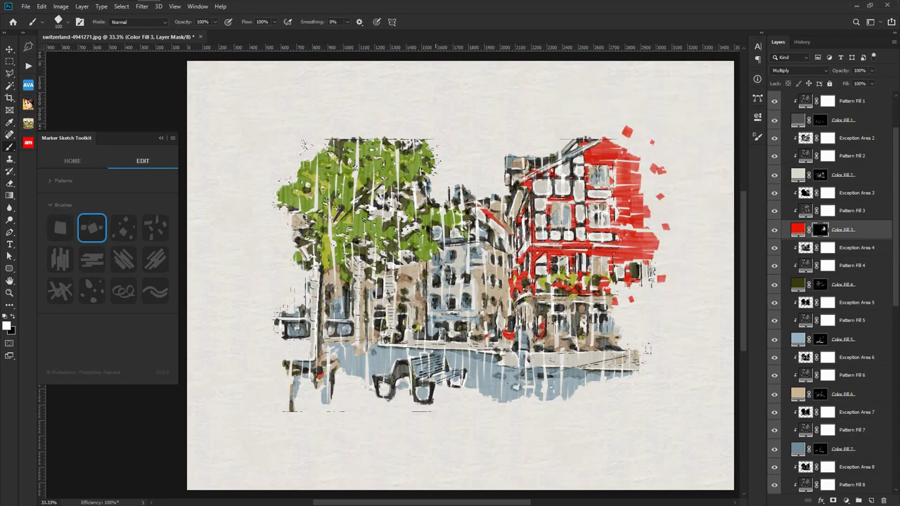
mouse_move(636, 138)
left_mouse_down()
mouse_move(653, 216)
mouse_move(640, 280)
left_mouse_up()
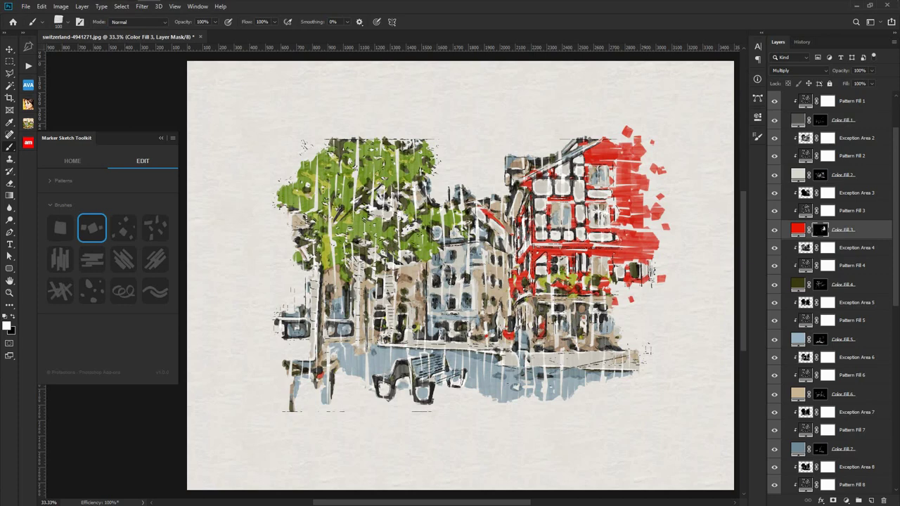
left_click(60, 259)
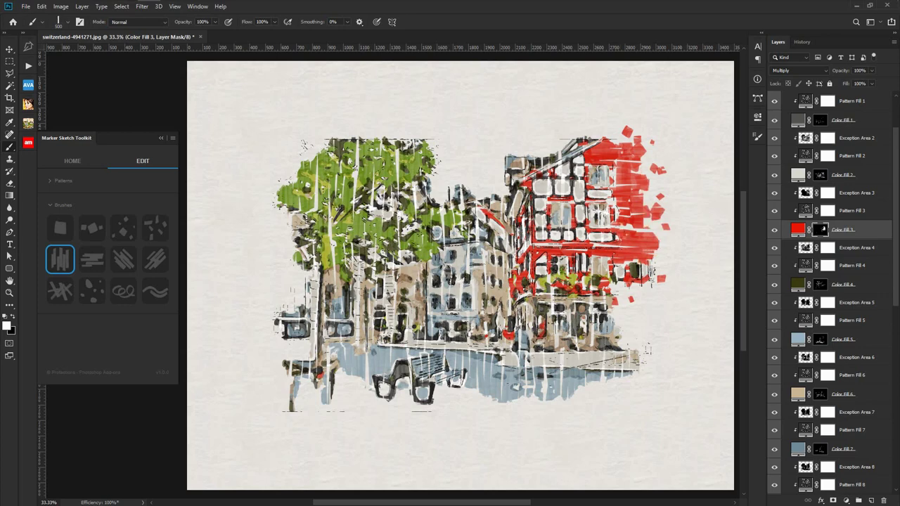
- Switch the tree's green Pattern Fill 10 to the patchier row-2, column-2 pattern
key("v")
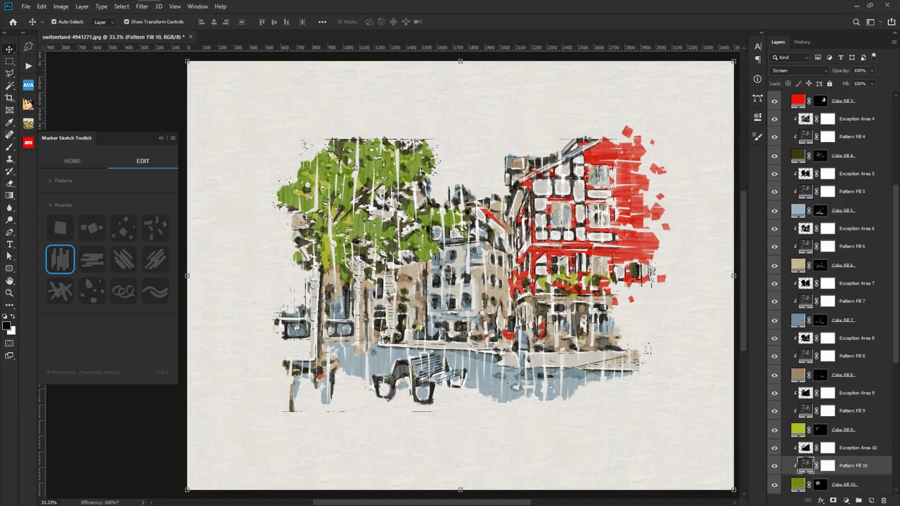
scroll(833, 292, "down", 3)
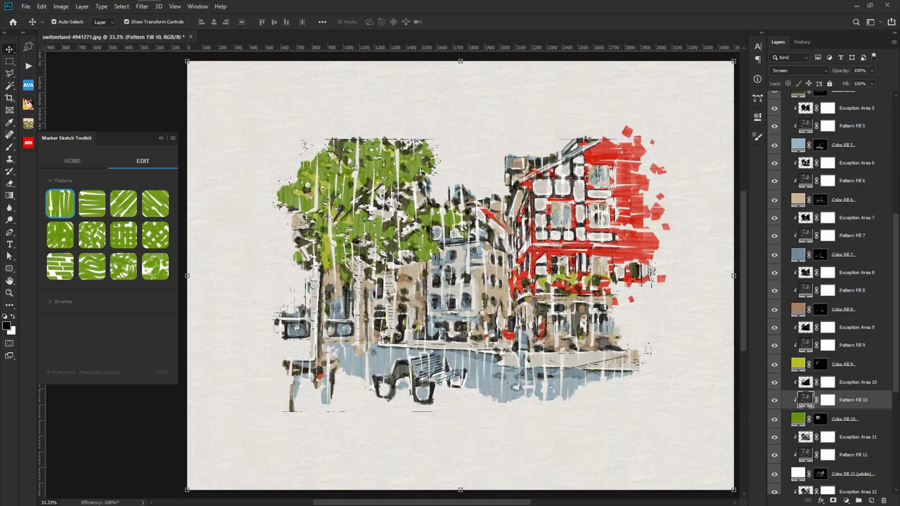
left_click(91, 234)
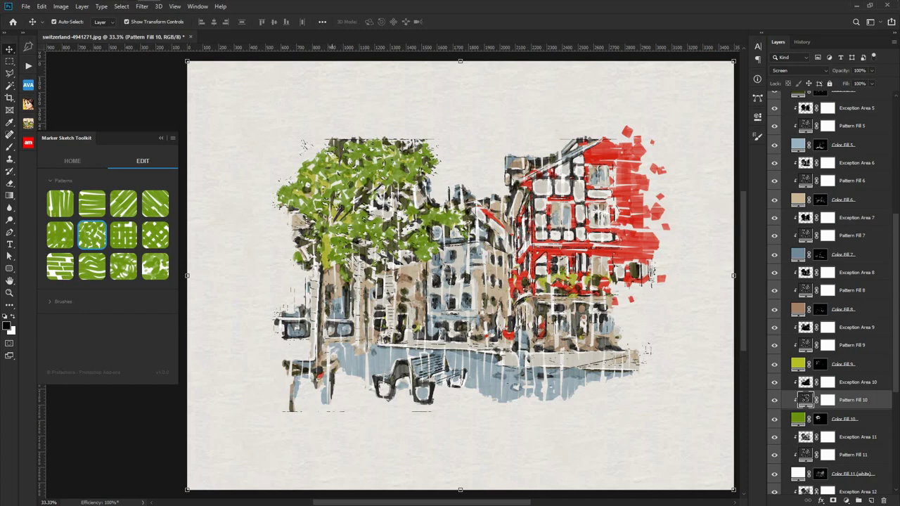
left_click(851, 345)
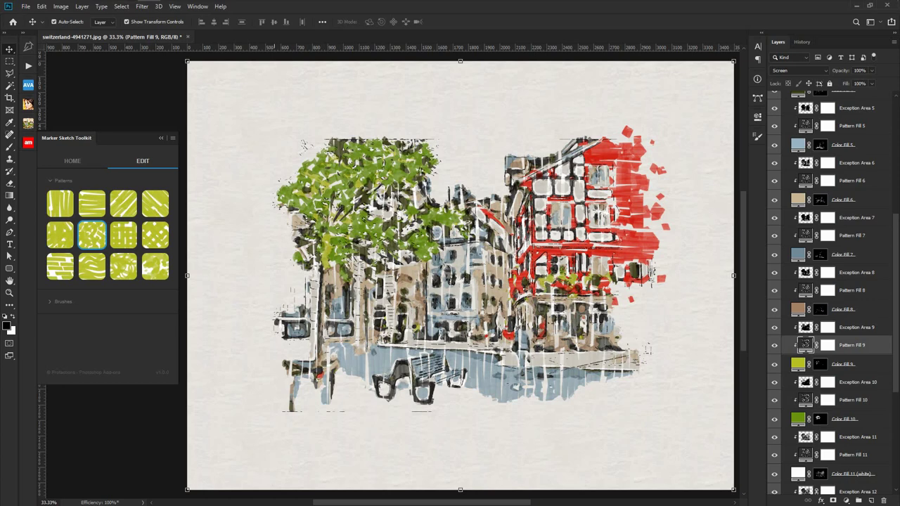
left_click(63, 301)
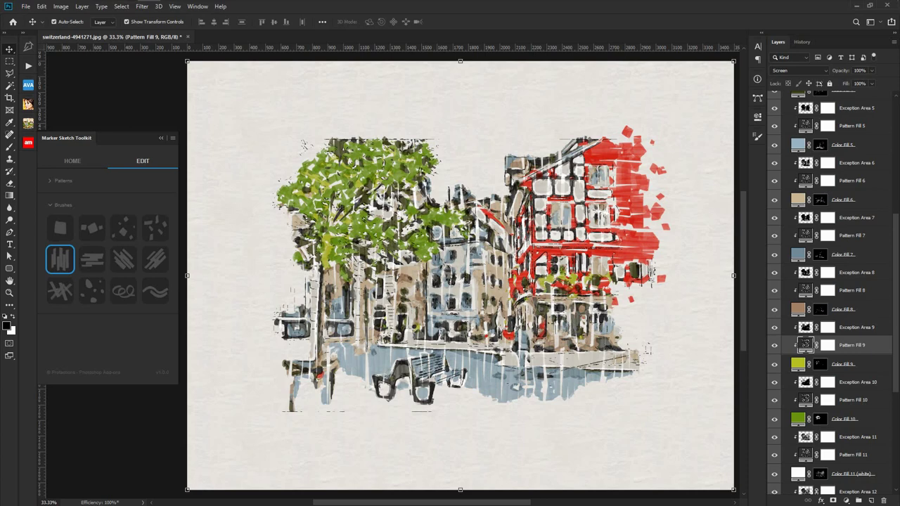
- Paint green patches along the tree's top and left edges on Color Fill 9's mask
left_click(91, 227)
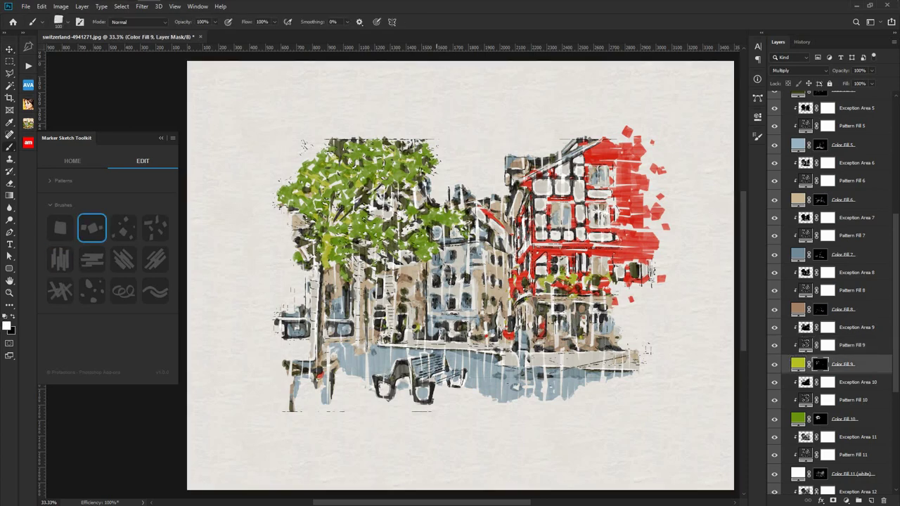
mouse_move(436, 149)
left_mouse_down()
mouse_move(403, 140)
mouse_move(311, 160)
mouse_move(284, 182)
mouse_move(293, 260)
mouse_move(317, 143)
mouse_move(303, 148)
left_mouse_up()
left_click_drag(393, 133, 355, 130)
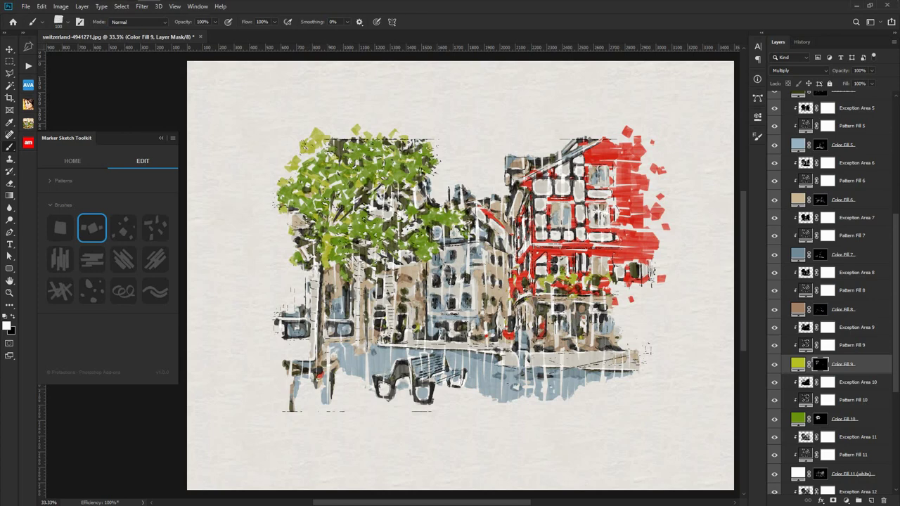
- Paint dark green scattered patches on the tree's upper-left, left and top edges in Color Fill 10
left_click(844, 419)
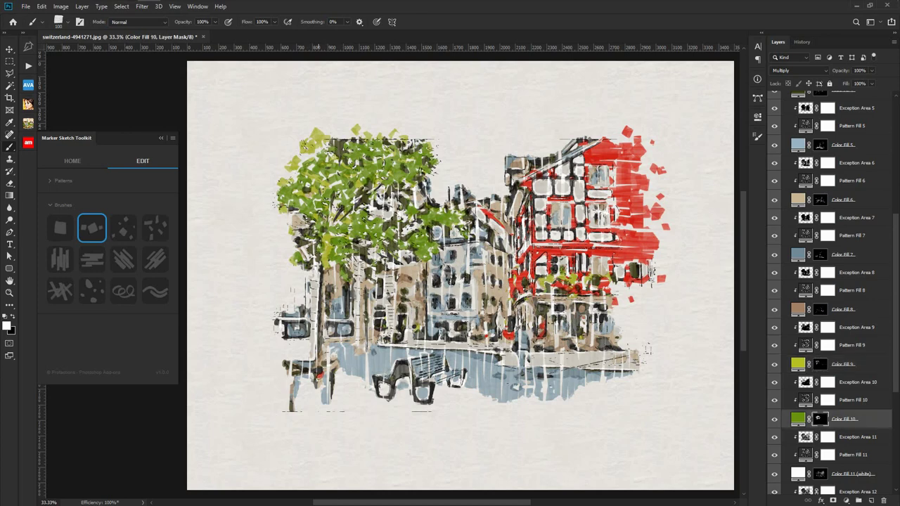
left_click_drag(301, 152, 283, 175)
mouse_move(282, 232)
left_mouse_down()
mouse_move(294, 154)
mouse_move(329, 127)
mouse_move(380, 118)
mouse_move(397, 132)
mouse_move(274, 179)
mouse_move(275, 204)
mouse_move(299, 228)
left_mouse_up()
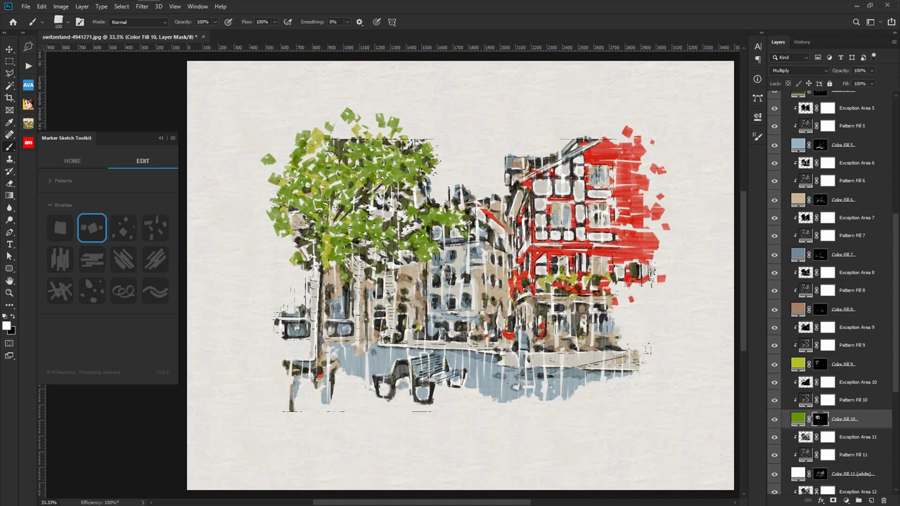
left_click(154, 227)
left_click_drag(274, 147, 289, 164)
left_click_drag(263, 194, 284, 260)
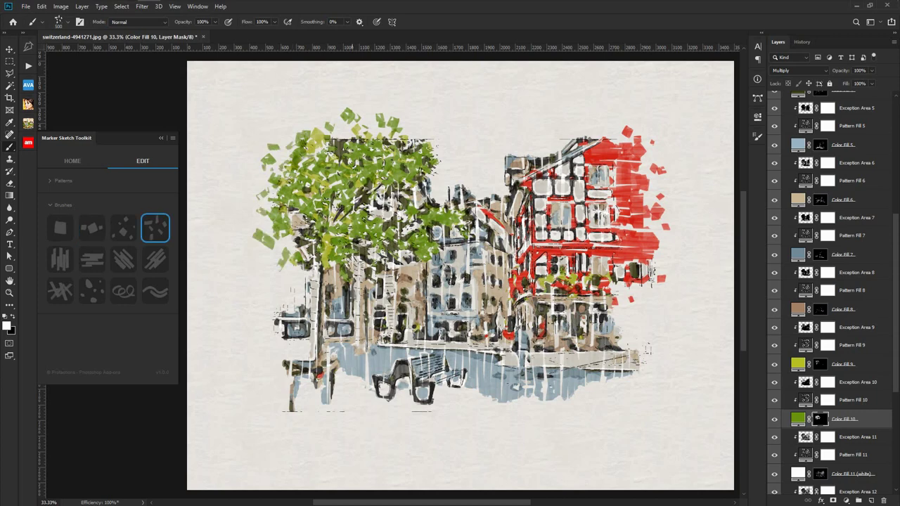
left_click_drag(358, 120, 376, 138)
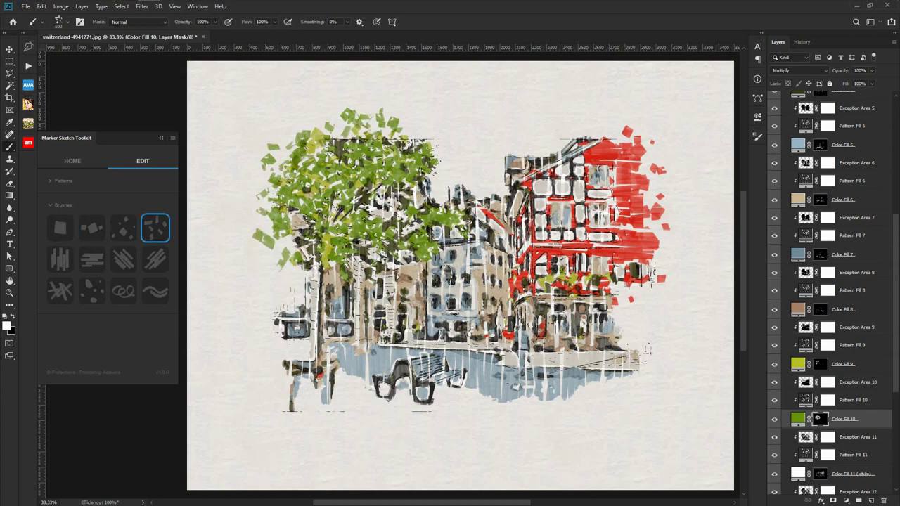
- Scatter yellow-green patches across the canopy on the Color Fill 9 mask
left_click(820, 364)
mouse_move(351, 111)
left_mouse_down()
mouse_move(313, 111)
mouse_move(281, 158)
mouse_move(285, 257)
left_mouse_up()
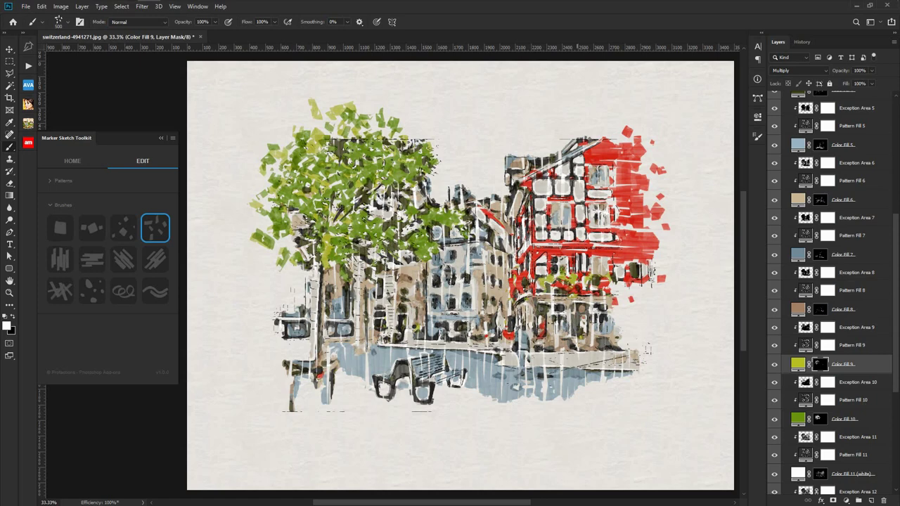
key("v")
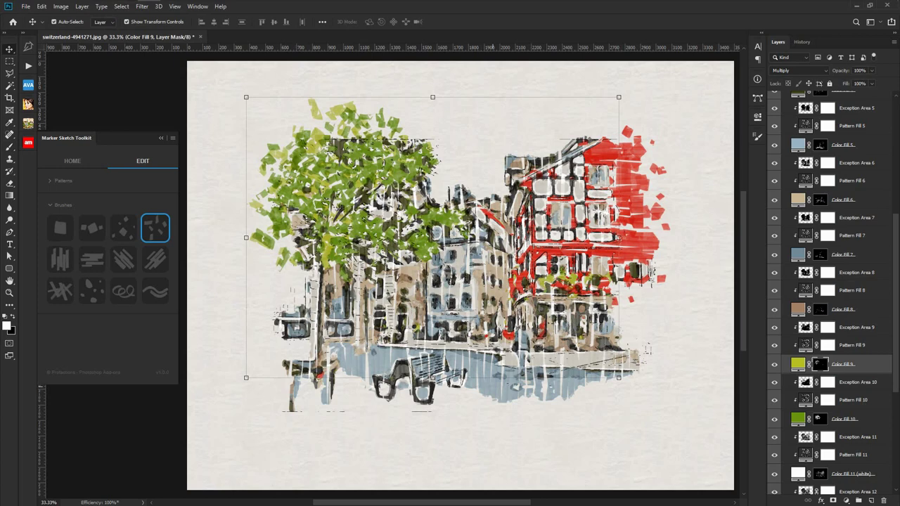
- Give the water's Pattern Fill 5 horizontal strokes after trying the brick pattern
left_click(804, 126)
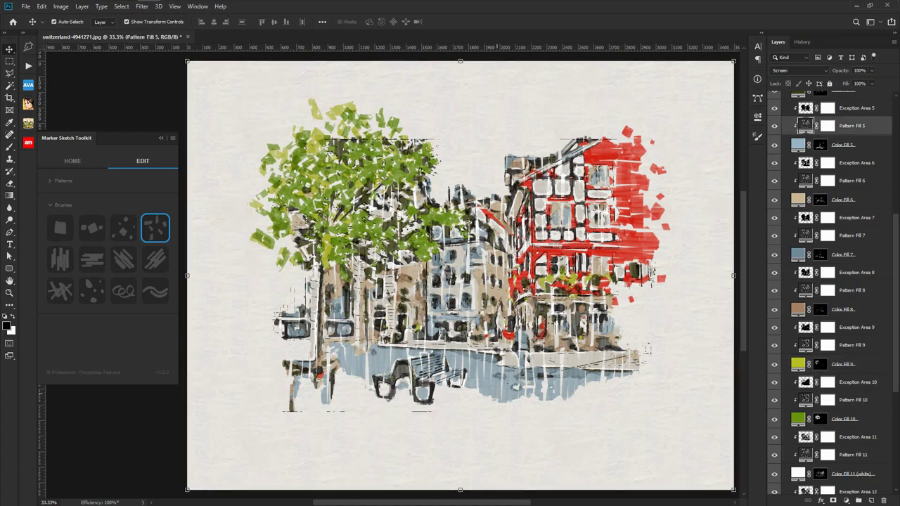
left_click(774, 145)
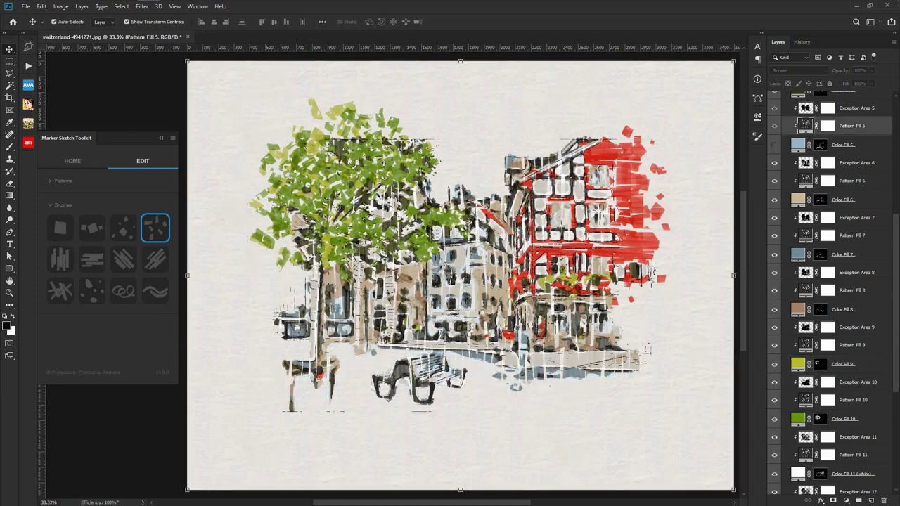
left_click(63, 180)
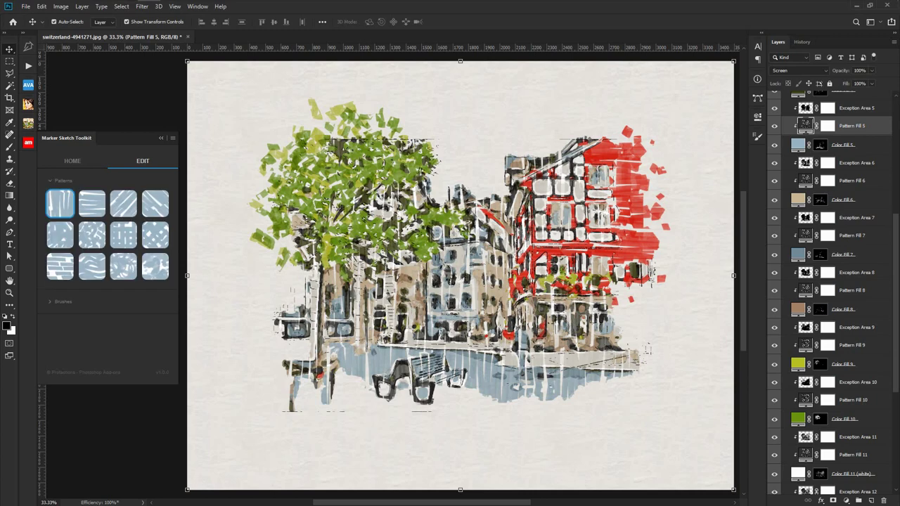
left_click(92, 203)
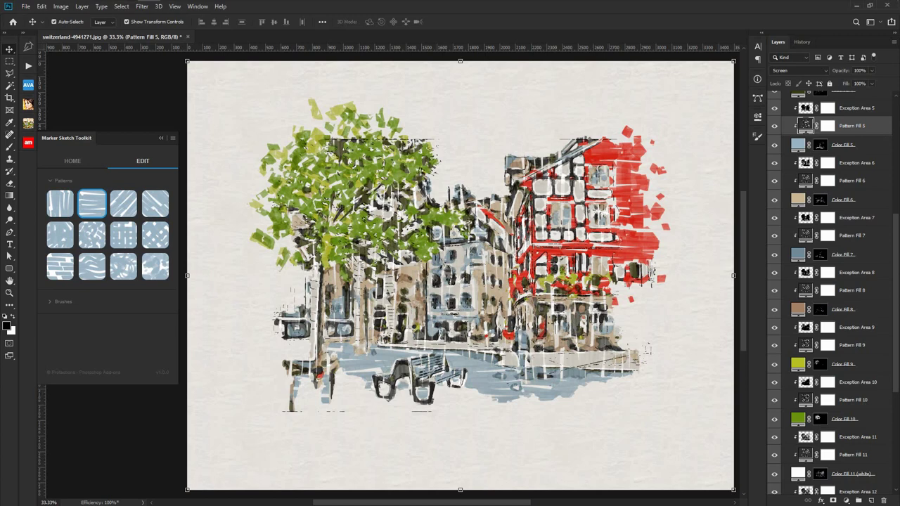
left_click(59, 266)
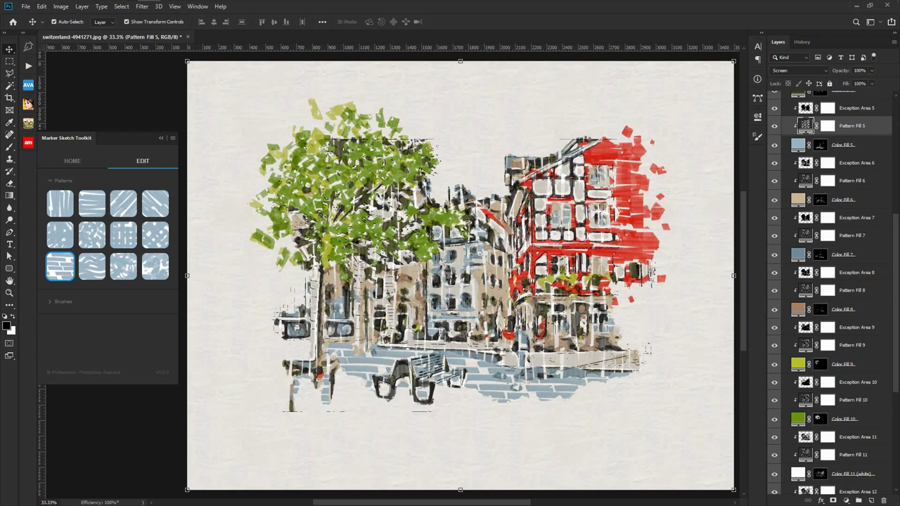
left_click(92, 203)
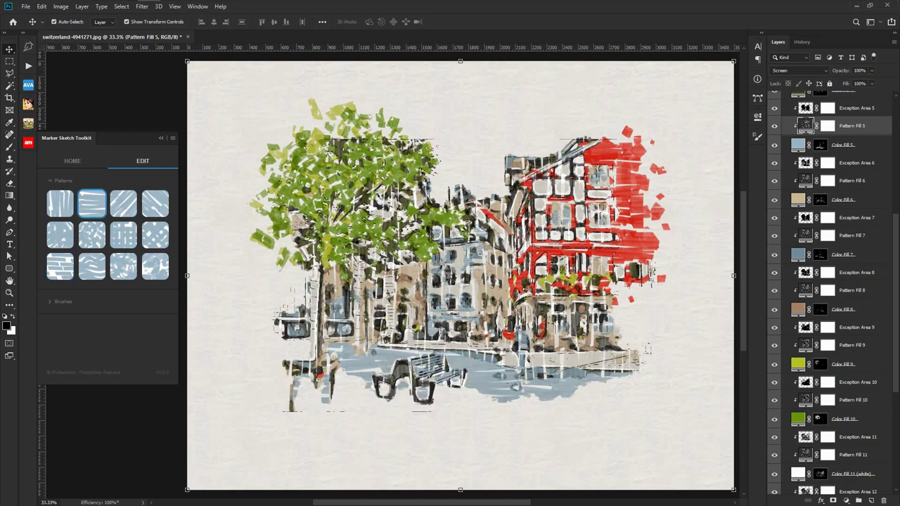
- Change the red building's Pattern Fill 3 to the grid pattern after trying diagonal strokes
key("alt+bracketright")
key("alt+bracketright")
key("alt+bracketright")
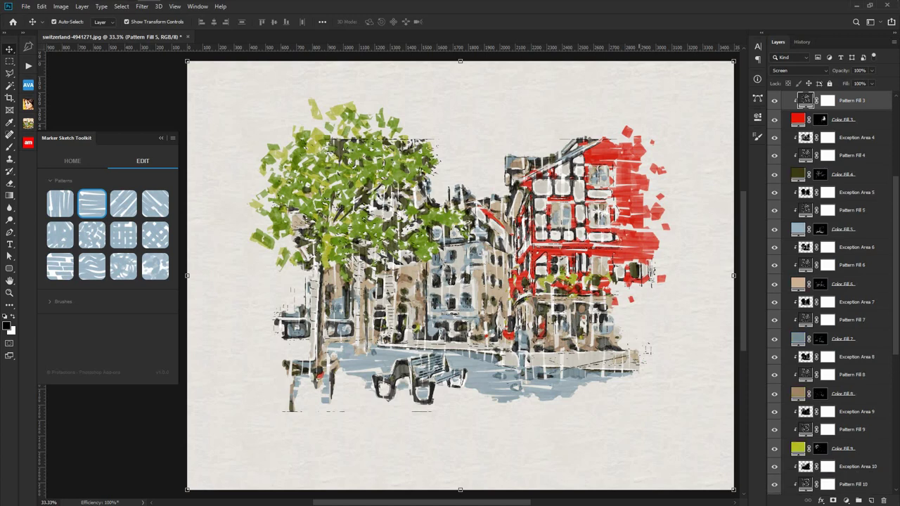
left_click(123, 203)
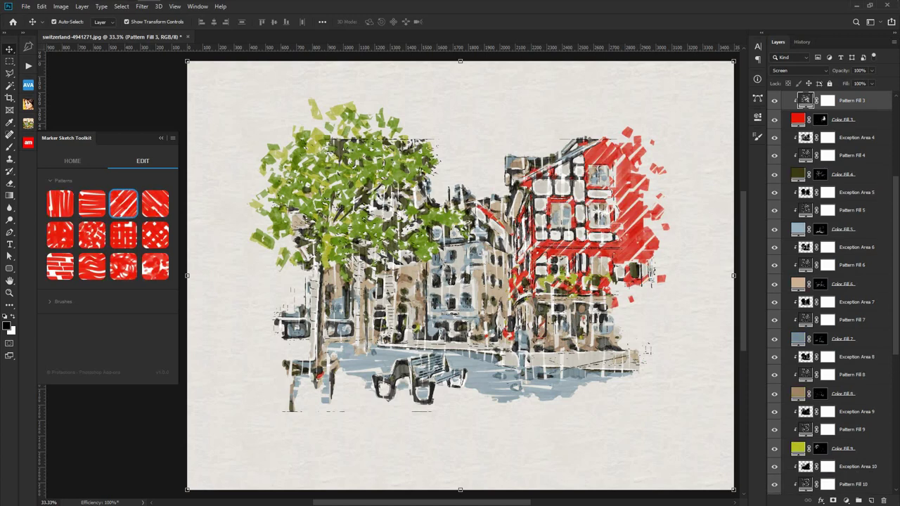
left_click(123, 234)
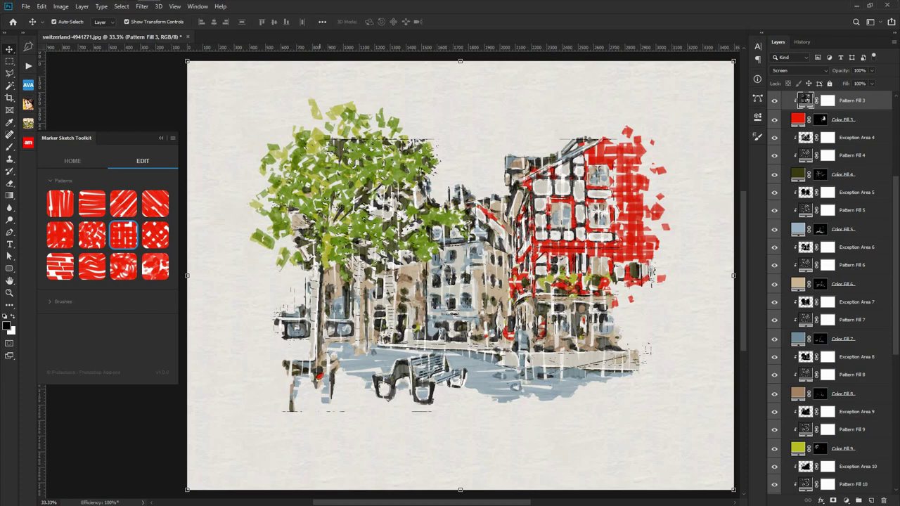
left_click(805, 210)
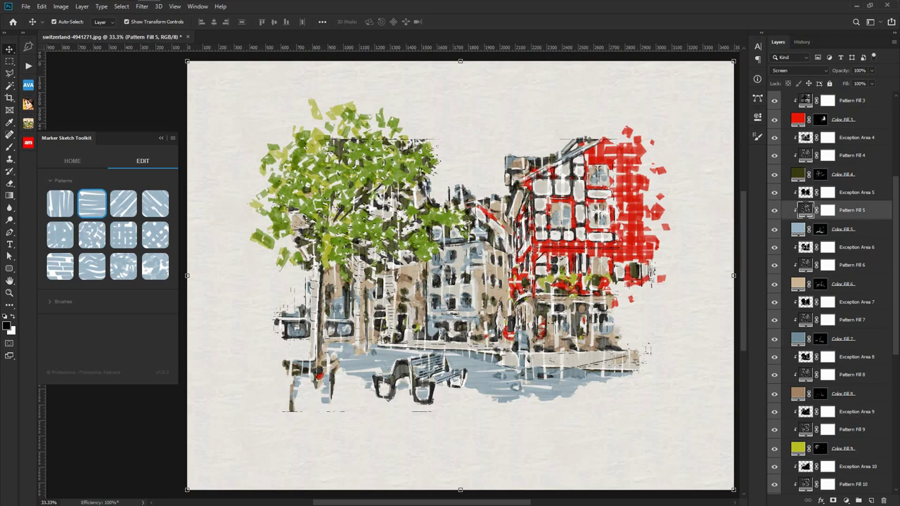
left_click(774, 230)
- Make the Color Fill 5 blue a paler, greyer blue
left_click(842, 229)
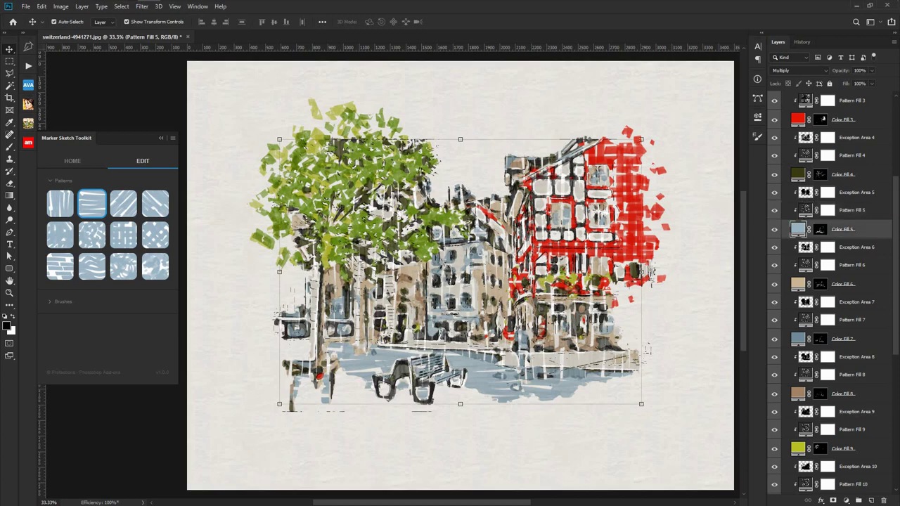
double_click(797, 230)
left_click_drag(655, 344, 641, 342)
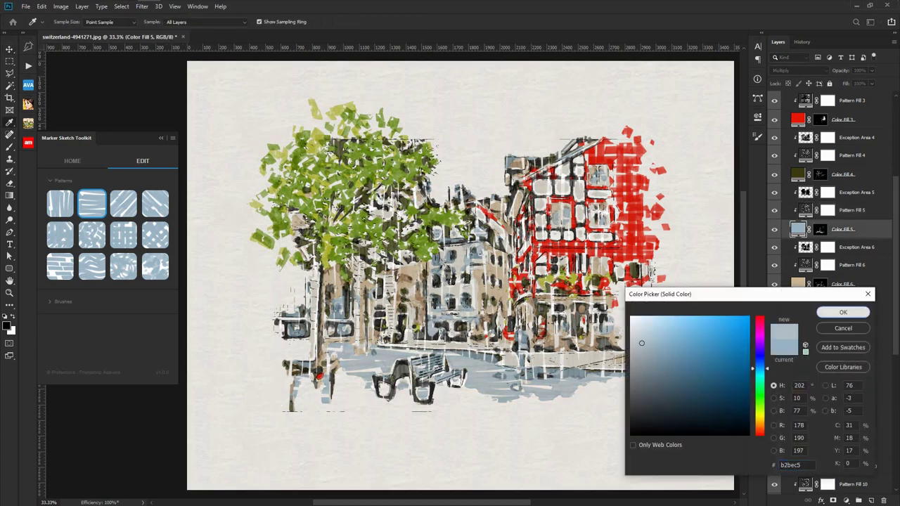
left_click(843, 312)
left_click(91, 235)
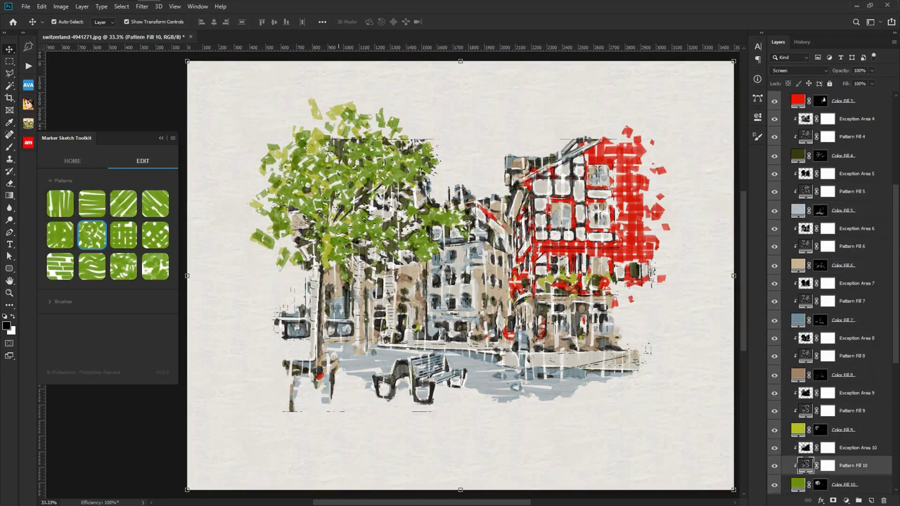
- Recolour the dark green Color Fill 10 with a new, livelier green hex value
double_click(798, 483)
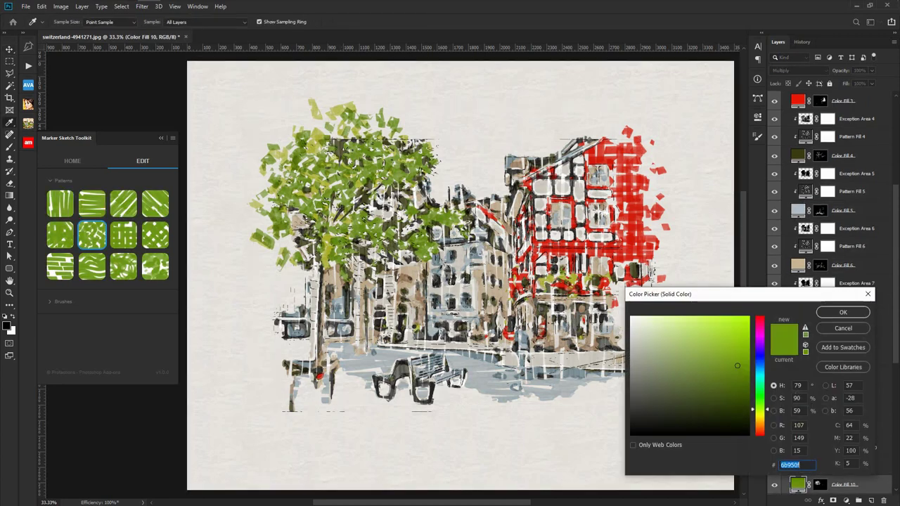
type("96db00")
type("669500")
key("Return")
- Recolour the yellow-green Color Fill 9 to the brighter #b6d100
double_click(798, 429)
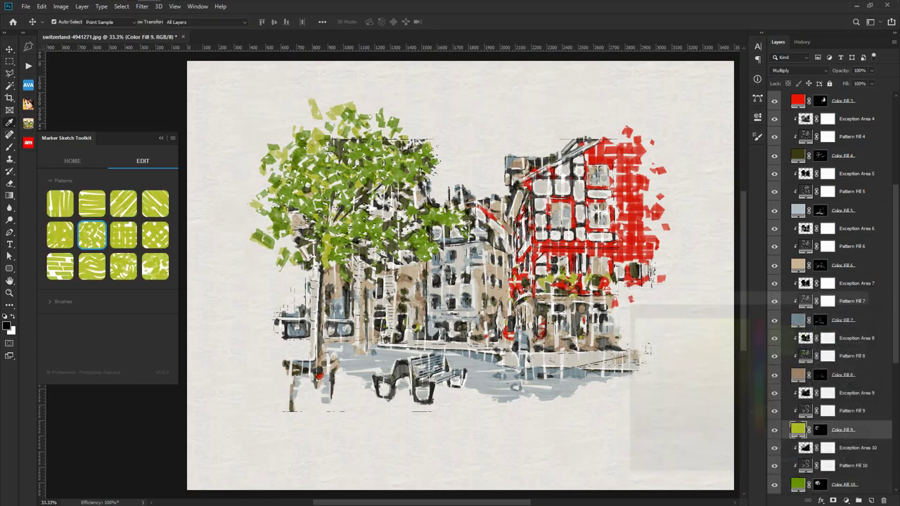
type("abbf25")
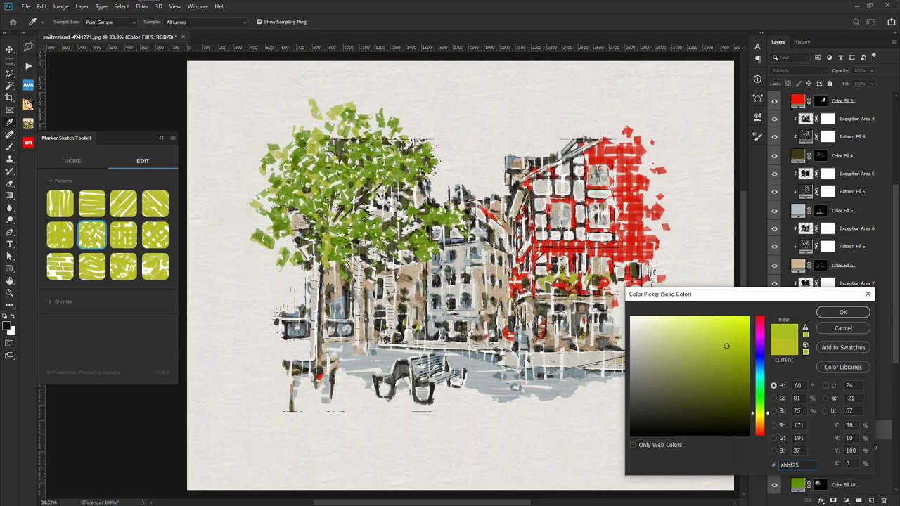
key("ctrl+a")
type("b6d100")
left_click(843, 312)
key("v")
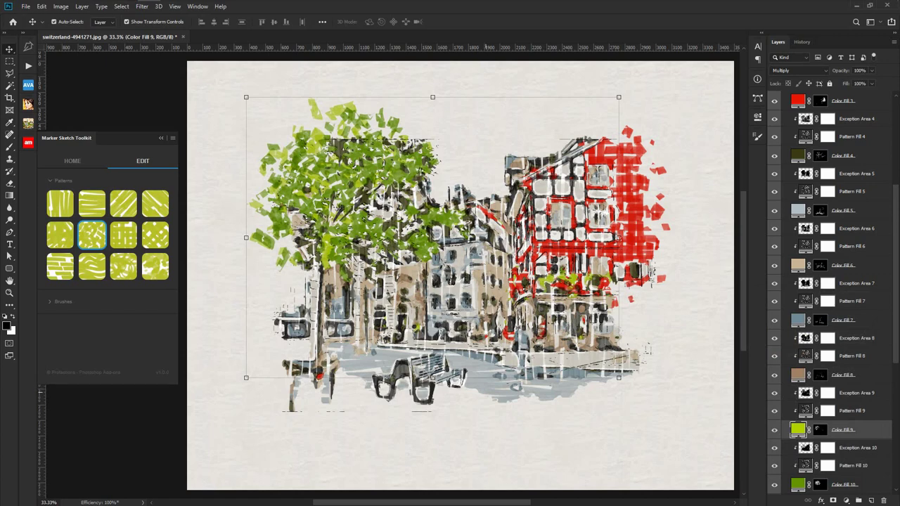
left_click(850, 192)
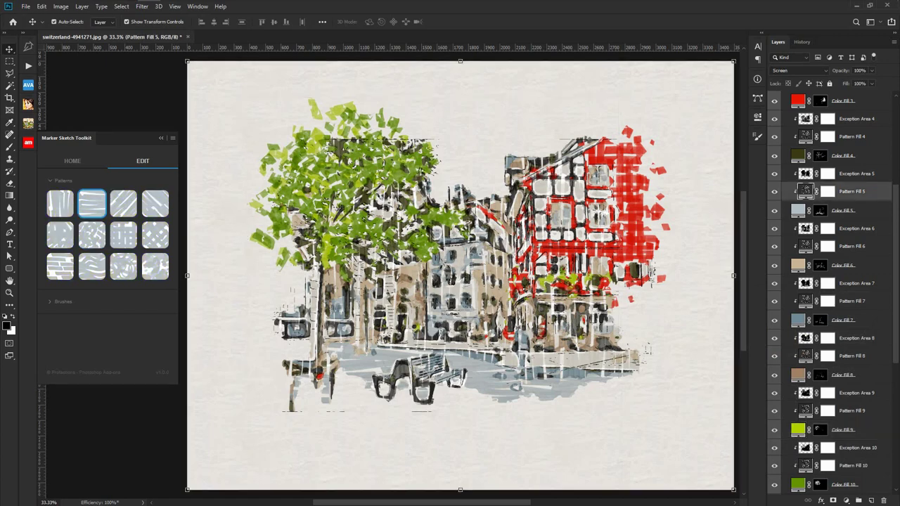
- Paint horizontal blue-grey strokes under the bench, then scatter dabs along the scene's bottom edge
left_click(92, 258)
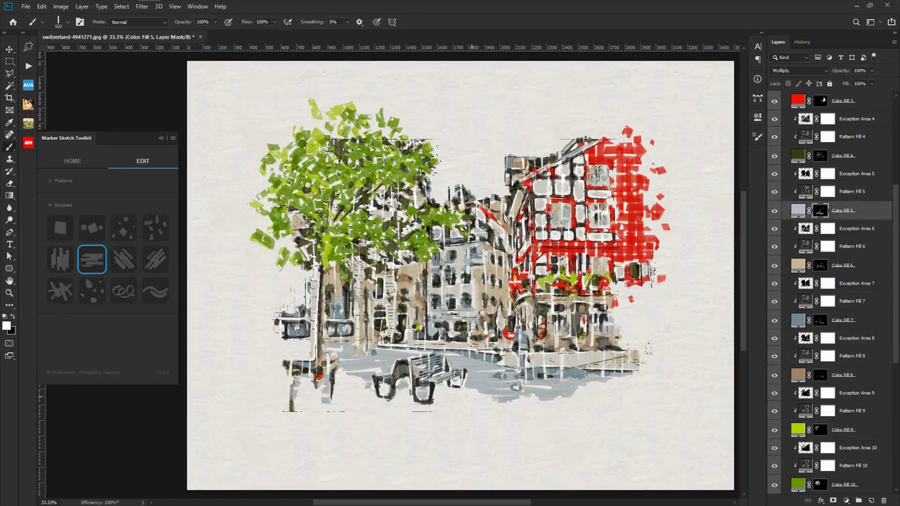
mouse_move(415, 400)
left_mouse_down()
mouse_move(320, 402)
mouse_move(407, 419)
mouse_move(605, 393)
left_mouse_up()
left_click_drag(376, 389, 298, 386)
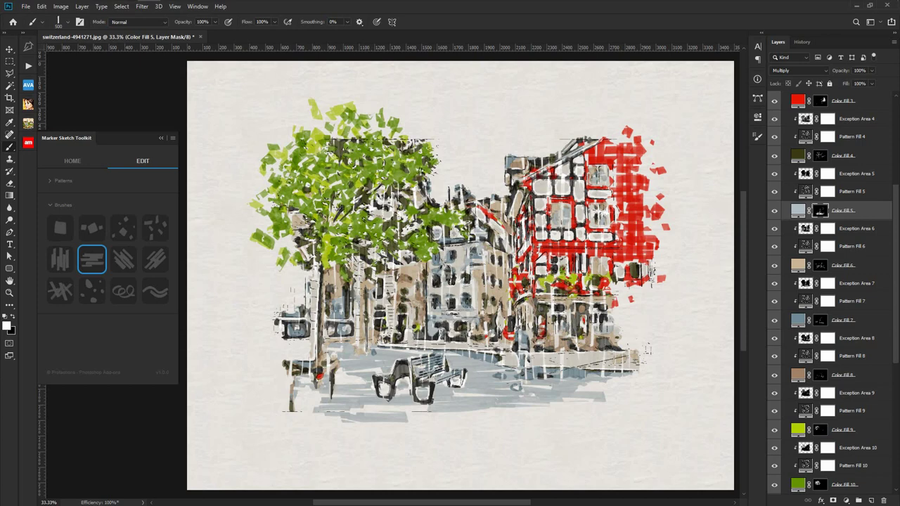
left_click(91, 227)
mouse_move(296, 343)
left_mouse_down()
mouse_move(307, 357)
mouse_move(310, 411)
mouse_move(560, 423)
mouse_move(607, 388)
left_mouse_up()
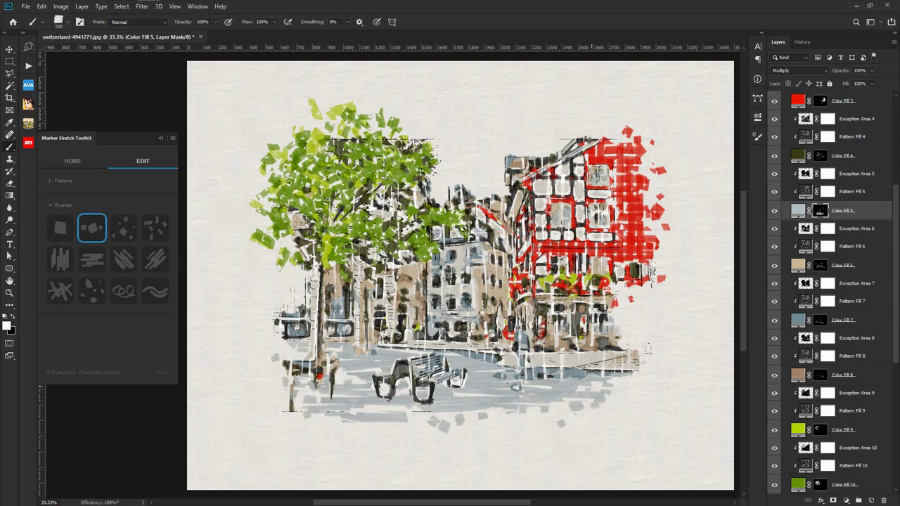
left_click_drag(504, 413, 469, 418)
- Give Pattern Fill 6 the third Marker Sketch pattern and pick the vertical-strokes brush
key("v")
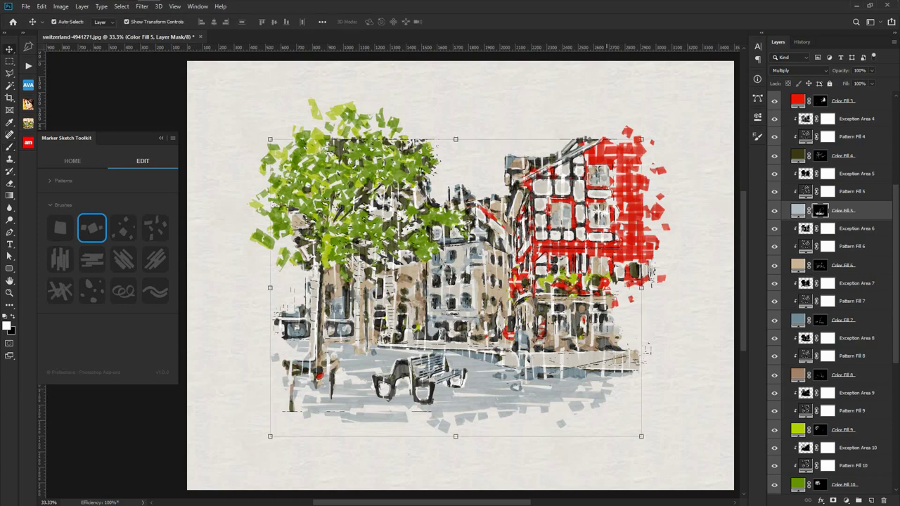
left_click(851, 246)
left_click(774, 265)
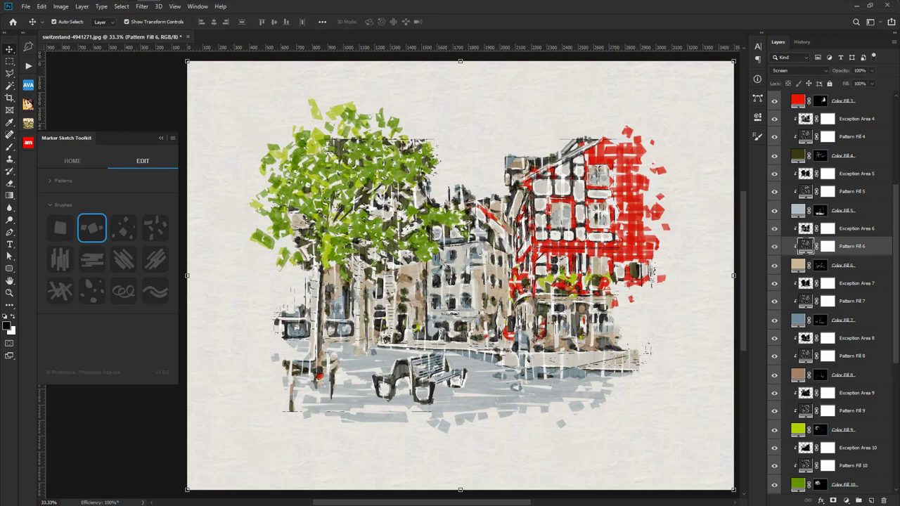
left_click(63, 181)
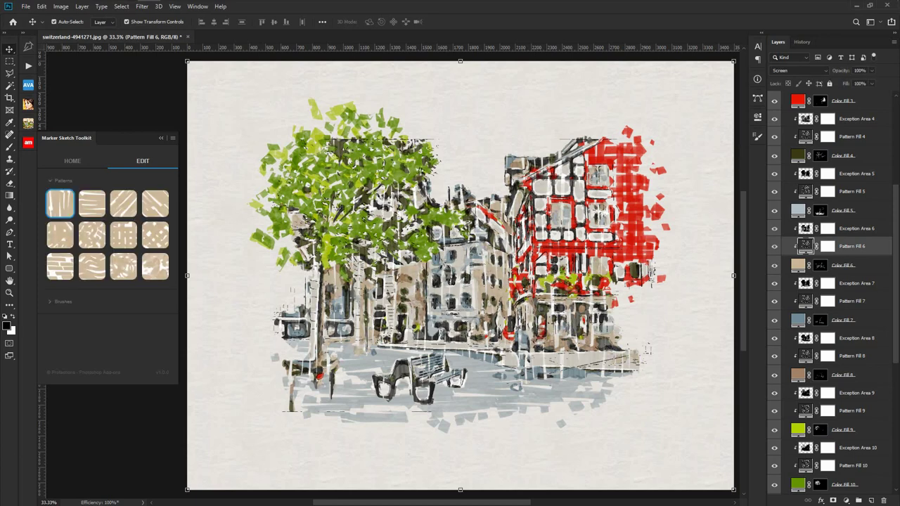
left_click(91, 203)
left_click(123, 204)
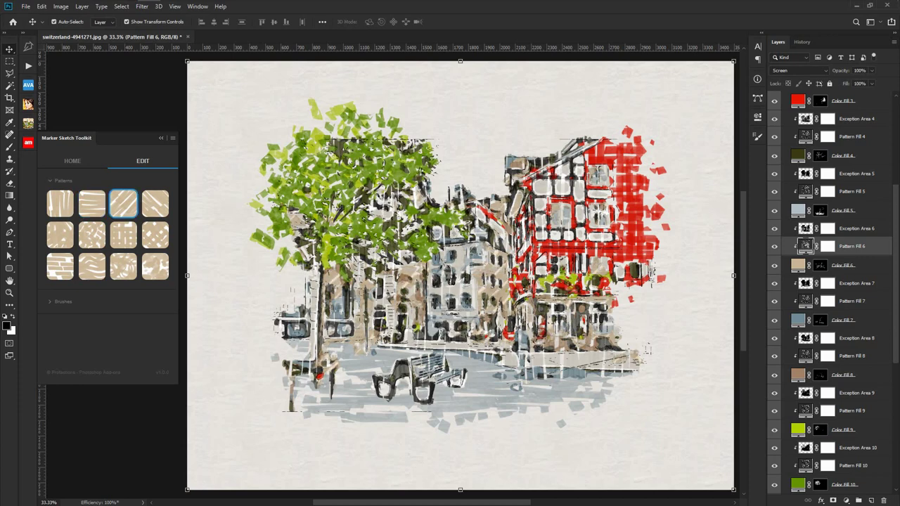
left_click(63, 302)
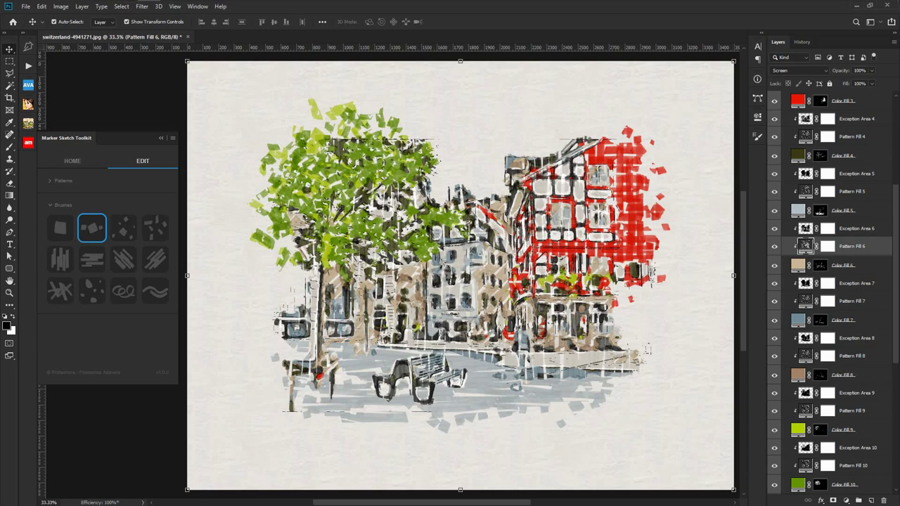
left_click(60, 258)
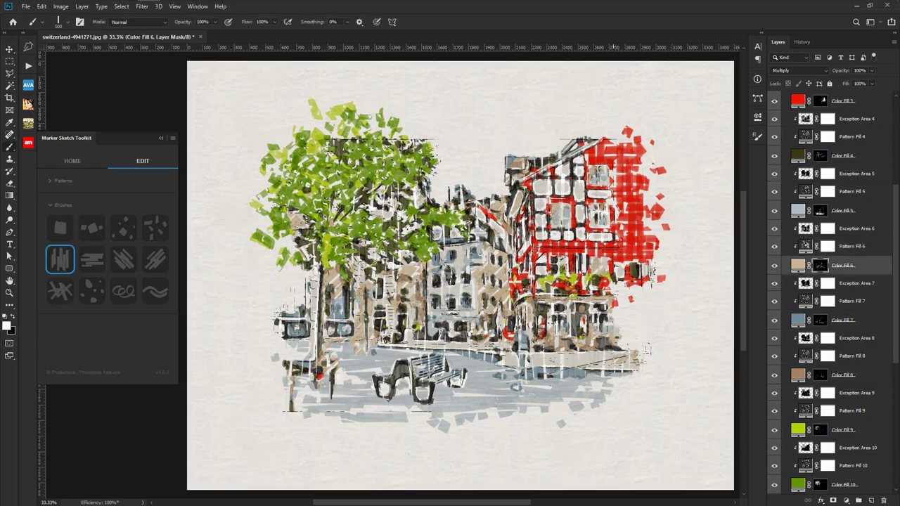
- Paint beige strokes and dots right of the red building using three marker brushes
mouse_move(613, 309)
left_mouse_down()
mouse_move(643, 341)
mouse_move(654, 314)
mouse_move(686, 310)
left_mouse_up()
left_click(92, 258)
left_click_drag(637, 350, 652, 351)
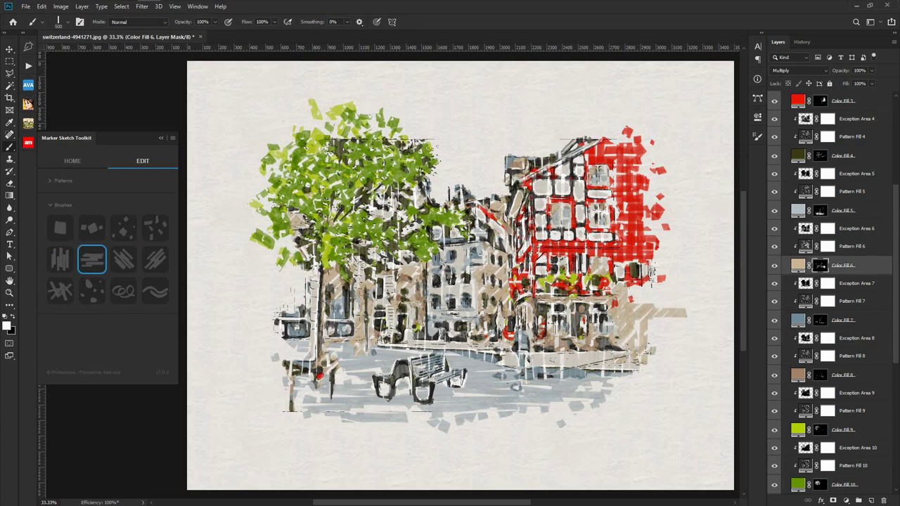
left_click(123, 227)
mouse_move(641, 302)
left_mouse_down()
mouse_move(682, 318)
mouse_move(658, 337)
mouse_move(681, 308)
left_mouse_up()
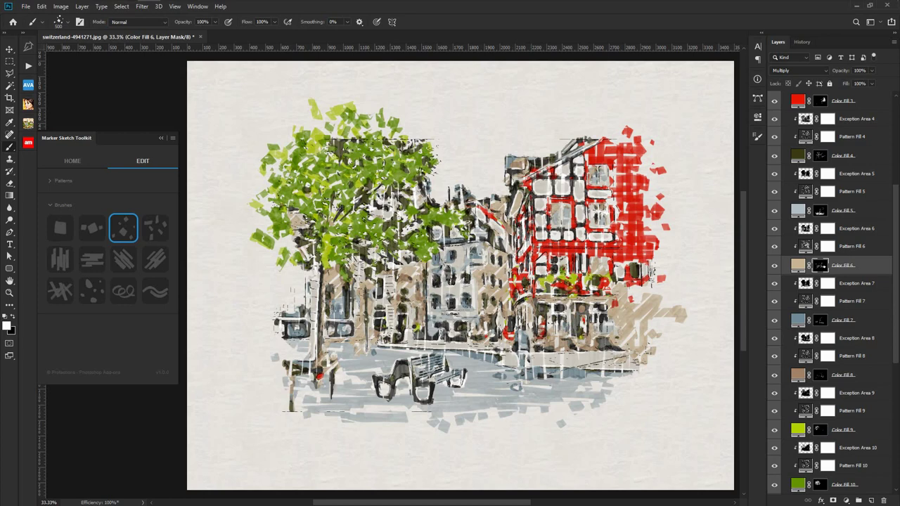
scroll(830, 296, "up", 3)
- Collapse Color Markers and Smart Outlines, expand Extra Markers, and select Color Fill 13
scroll(829, 295, "up", 3)
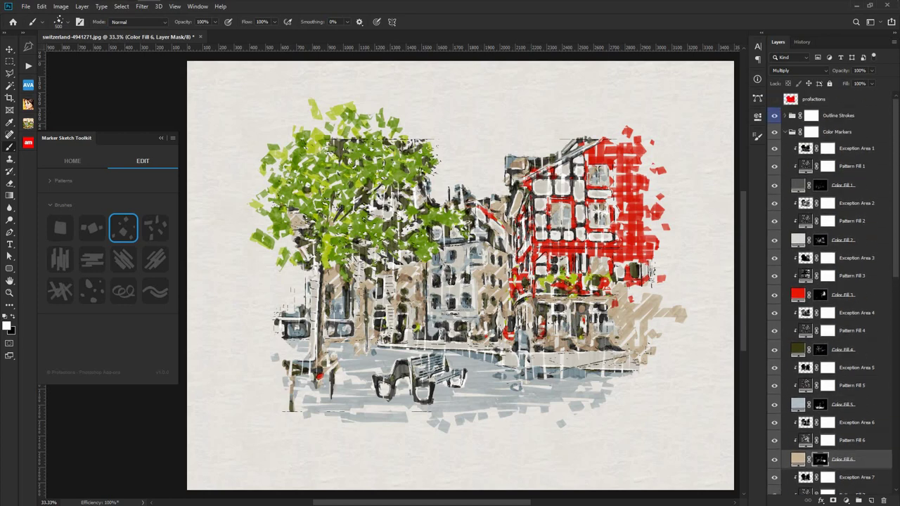
left_click(785, 131)
left_click(784, 164)
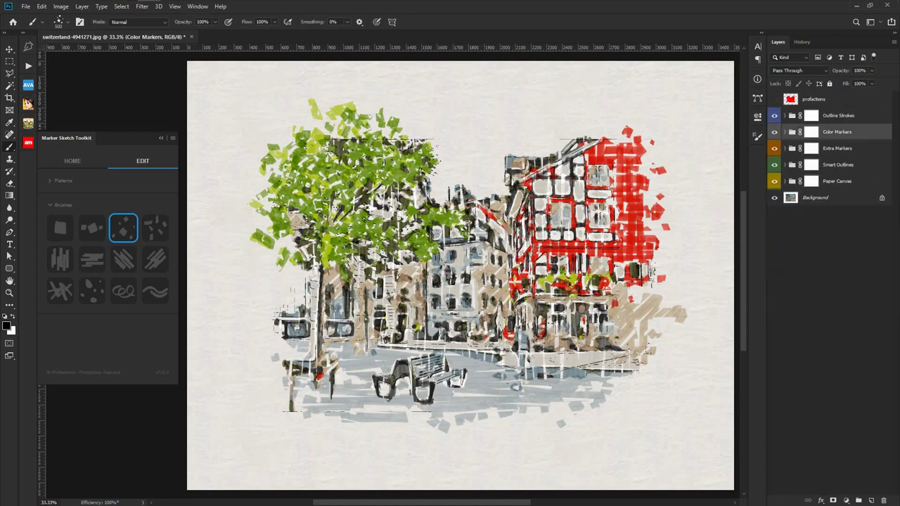
left_click(811, 148)
left_click(784, 148)
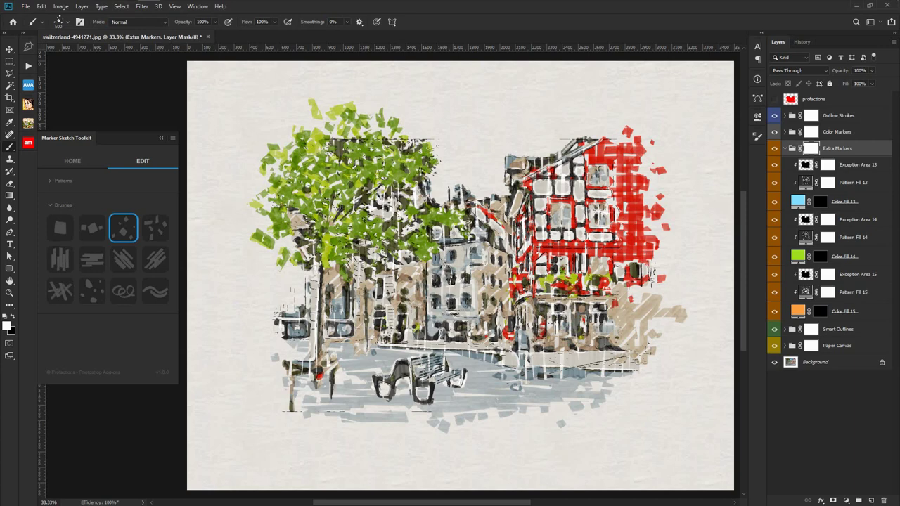
left_click(797, 202)
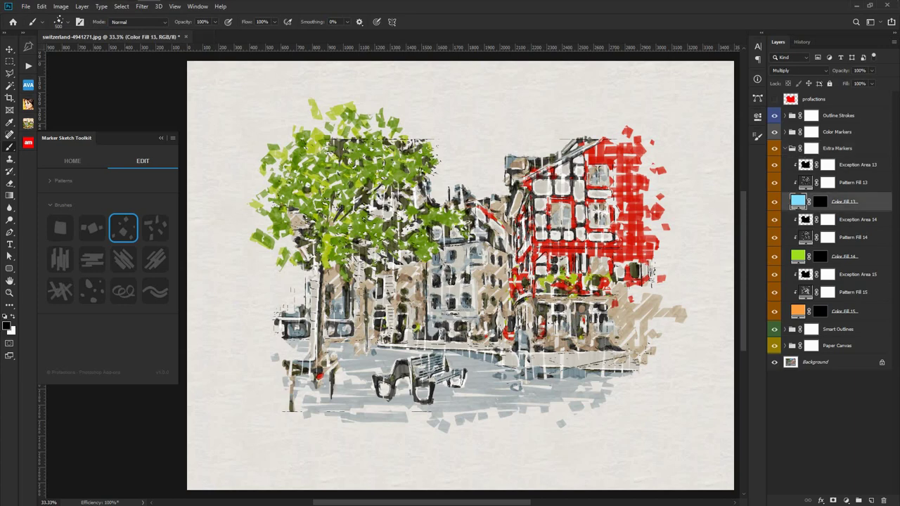
- Set the vertical-strokes marker brush to 750 px
left_click(59, 259)
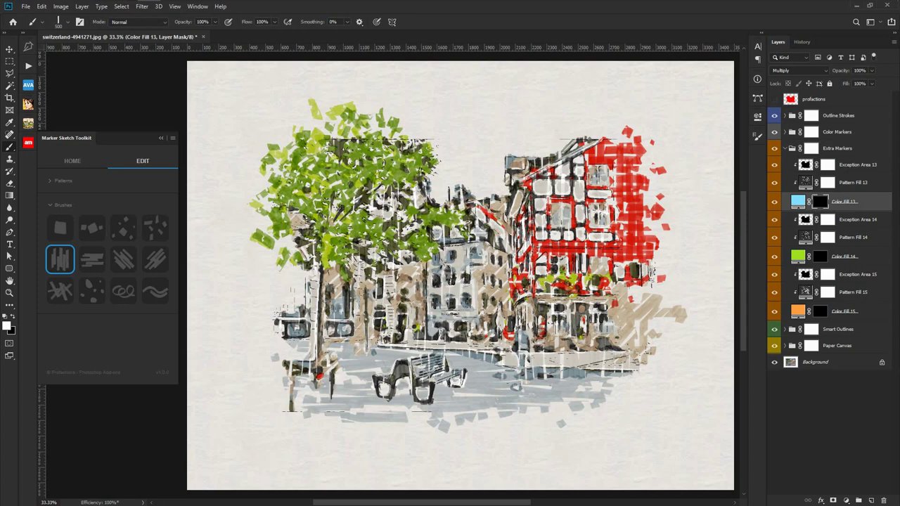
left_click(67, 22)
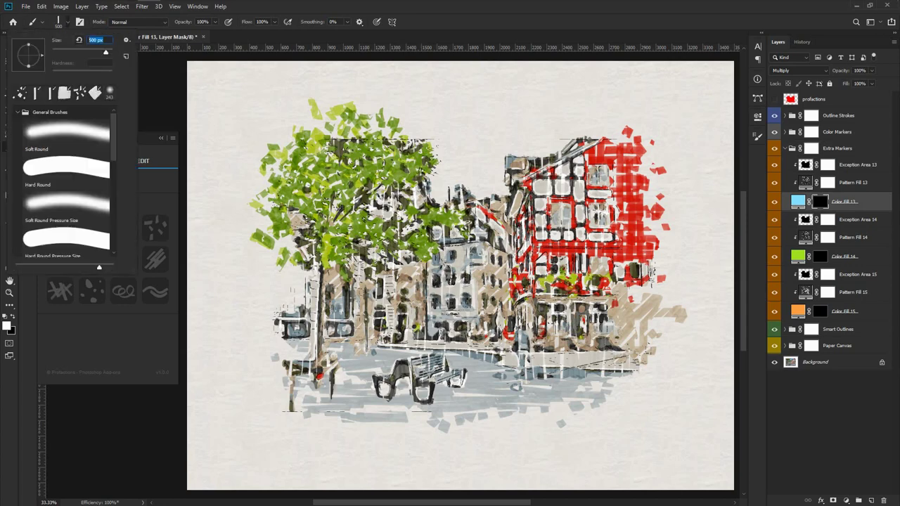
type("750")
key("Return")
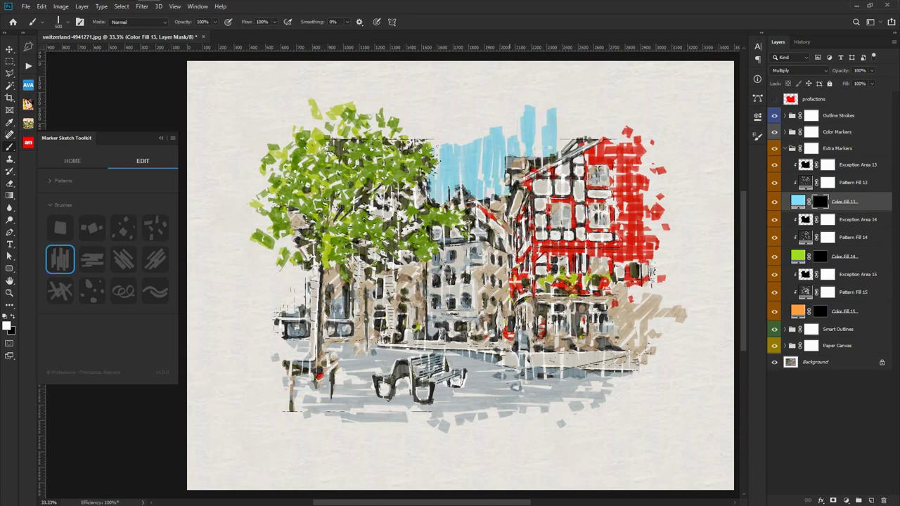
- Paint light-blue sky strokes between tree and building, then scatter dabs along the top
mouse_move(606, 130)
left_mouse_down()
mouse_move(410, 123)
mouse_move(435, 130)
left_mouse_up()
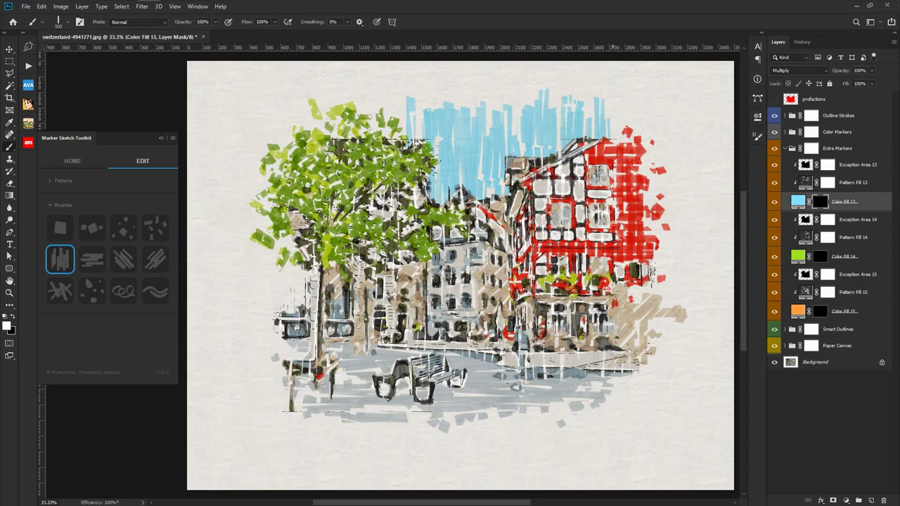
left_click_drag(613, 126, 614, 172)
left_click_drag(627, 120, 627, 171)
left_click_drag(607, 107, 606, 119)
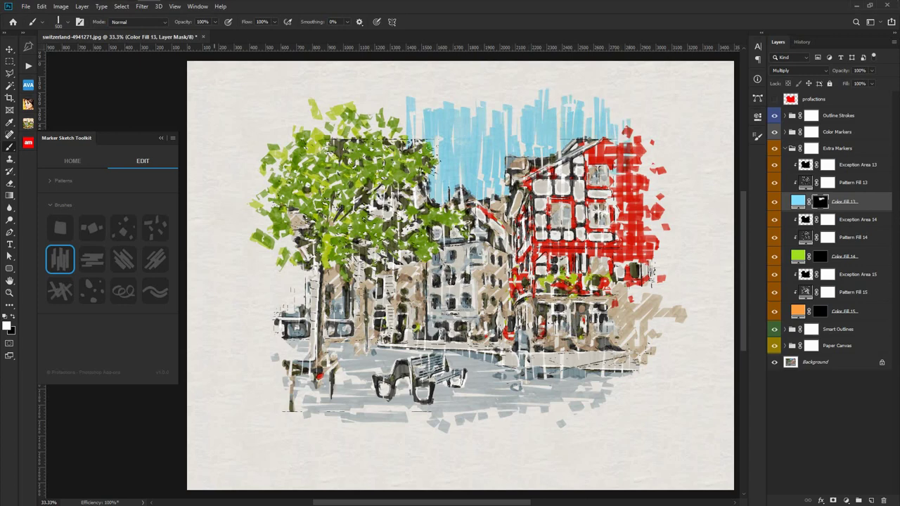
left_click(124, 227)
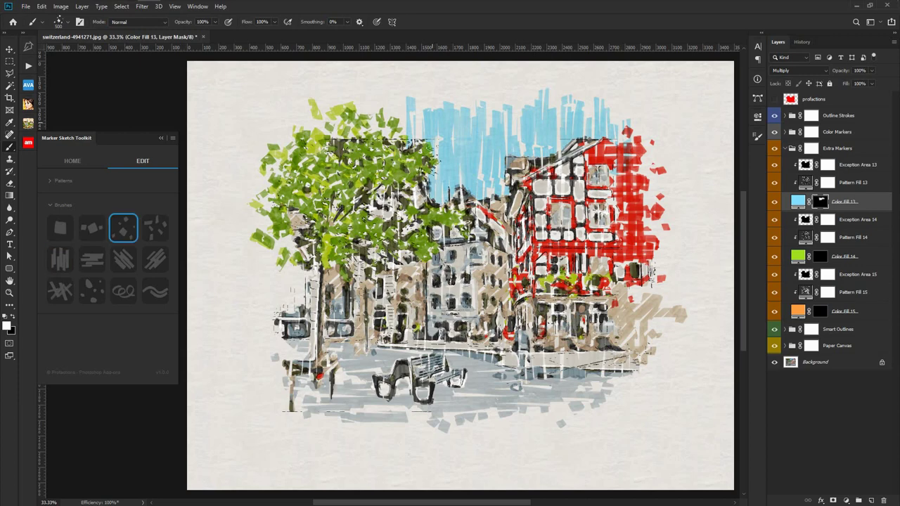
mouse_move(431, 105)
left_mouse_down()
mouse_move(553, 88)
mouse_move(631, 96)
mouse_move(569, 98)
left_mouse_up()
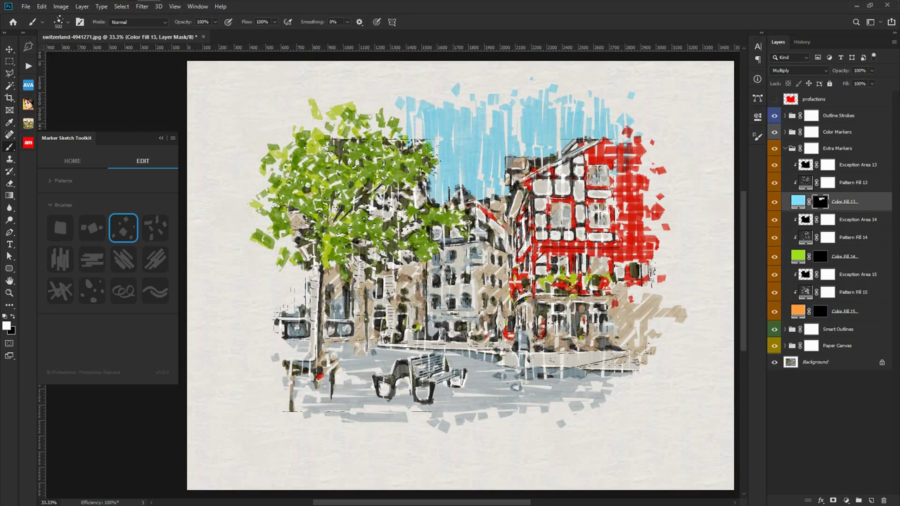
- Set Pattern Fill 13's pattern scale to 100%
double_click(805, 182)
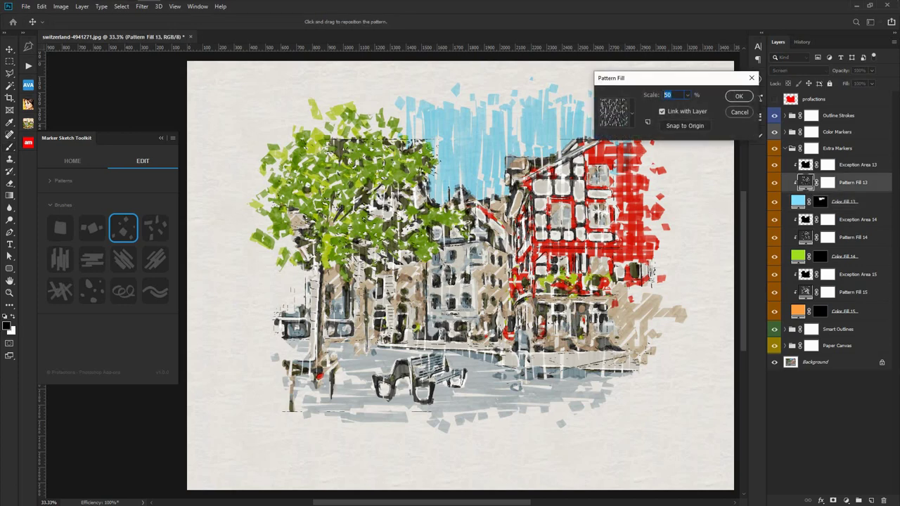
type("100")
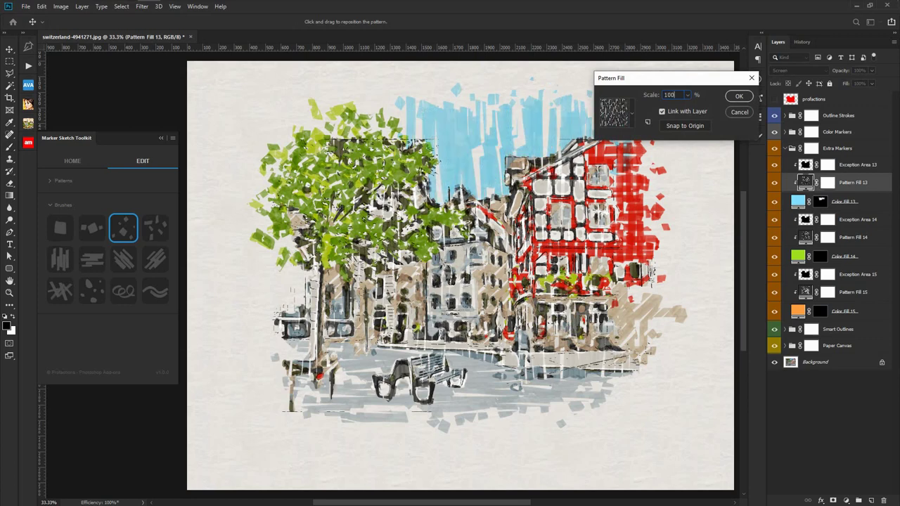
key("Return")
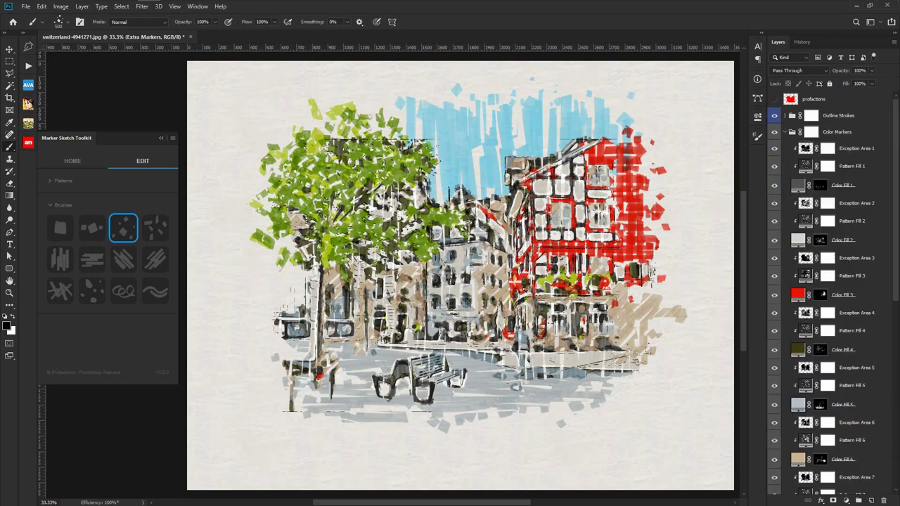
scroll(829, 292, "down", 5)
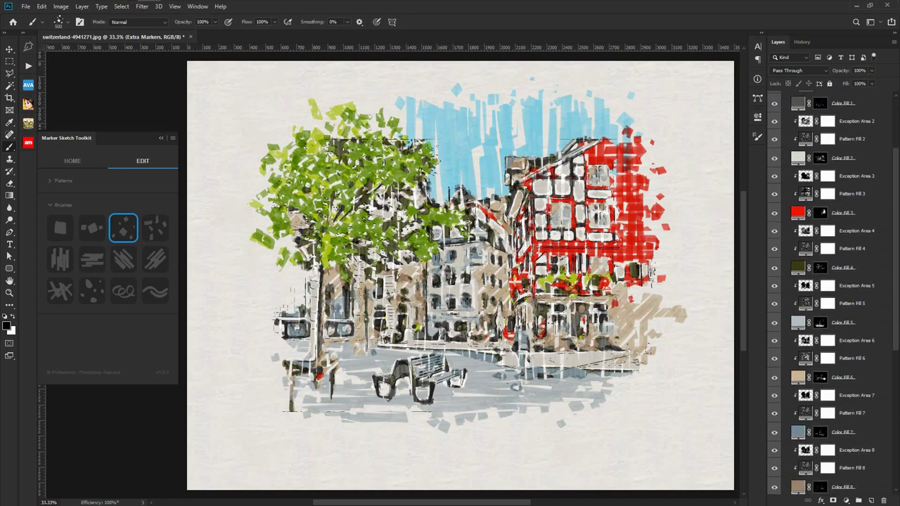
scroll(830, 293, "down", 5)
scroll(829, 292, "down", 5)
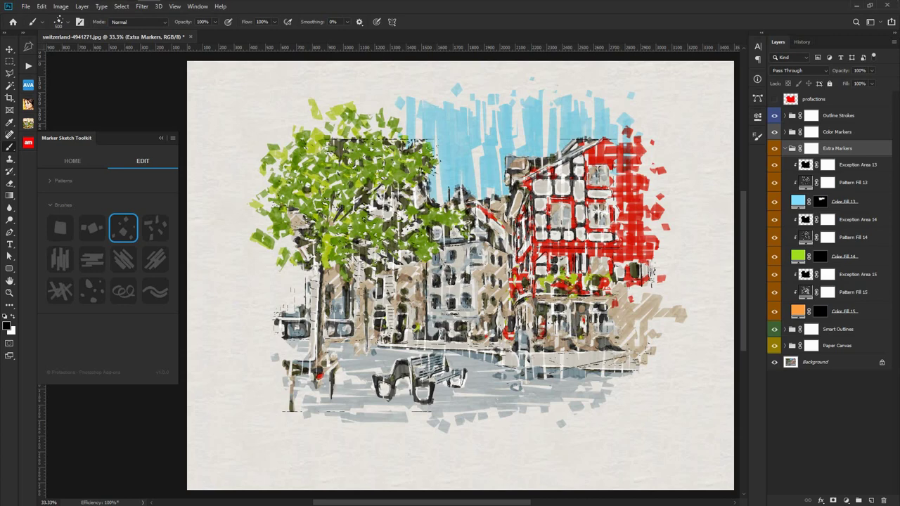
- Duplicate Exception Area 15 through Color Fill 15 and recolour the copy bright blue
left_click(854, 274)
left_click(844, 310, "shift")
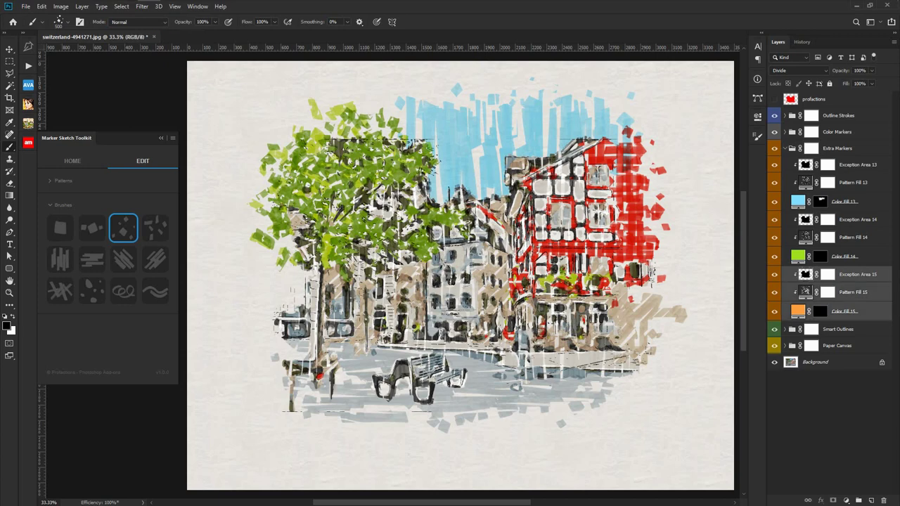
key("ctrl+j")
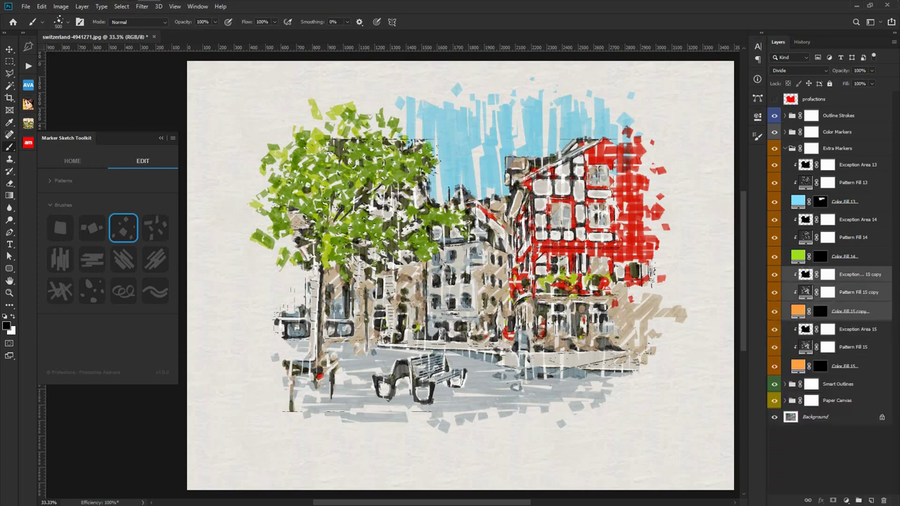
double_click(798, 311)
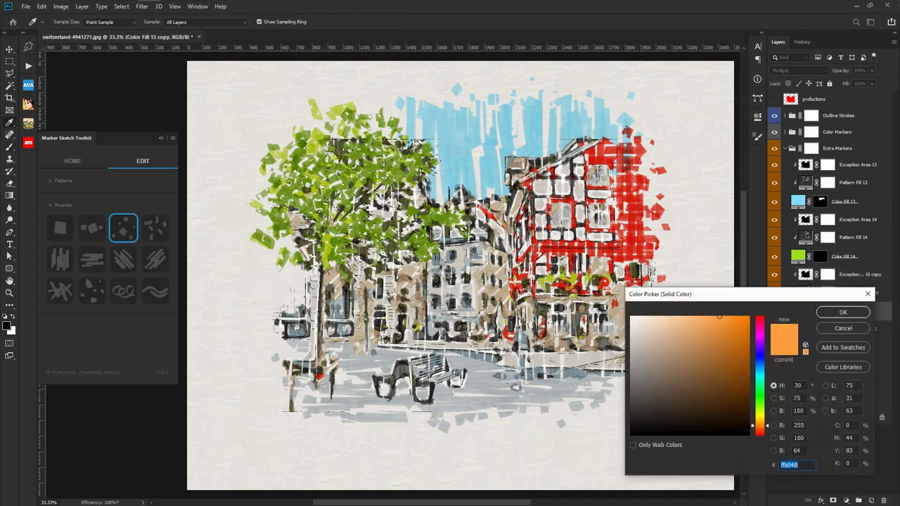
type("40fff4")
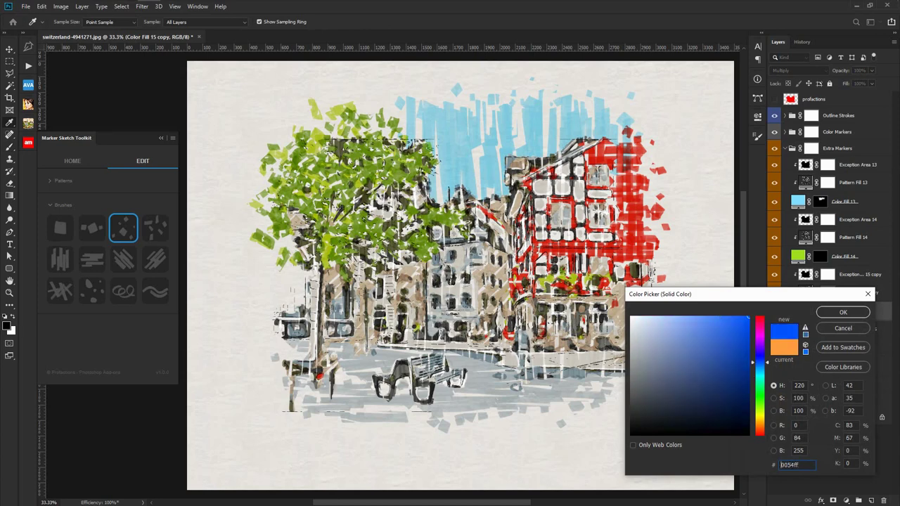
left_click(843, 312)
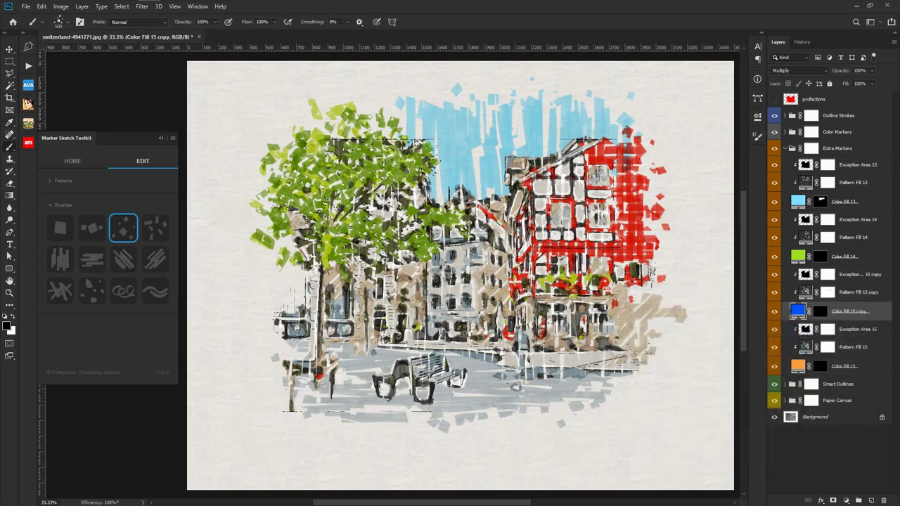
left_click(785, 148)
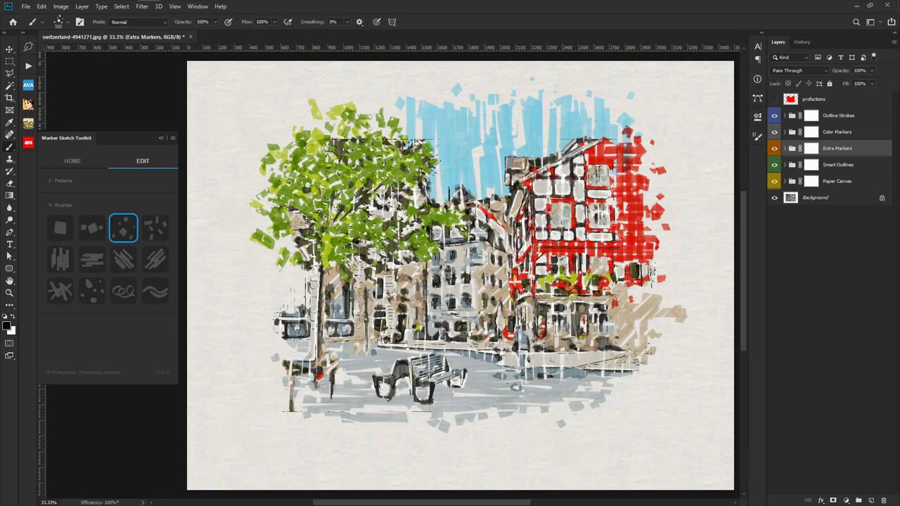
- Lower the Outlines Detalization threshold in Smart Outlines to 104
left_click(811, 164)
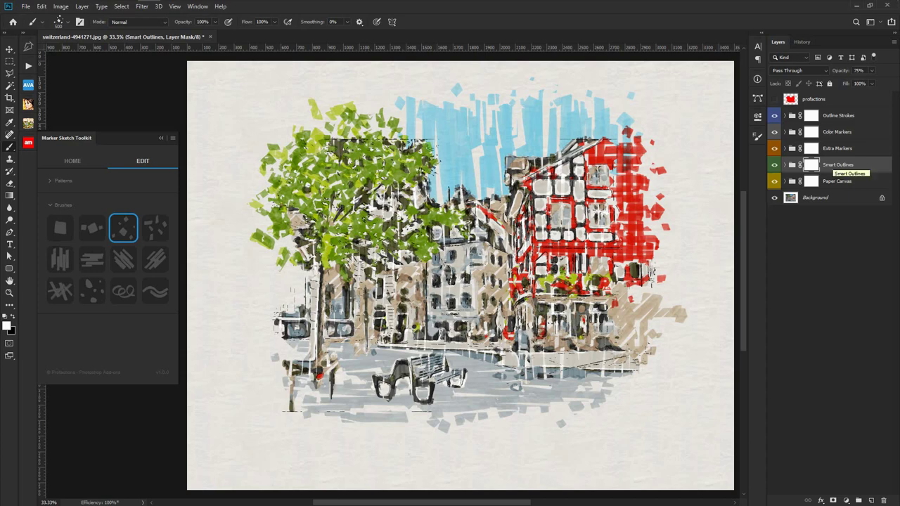
left_click(784, 164)
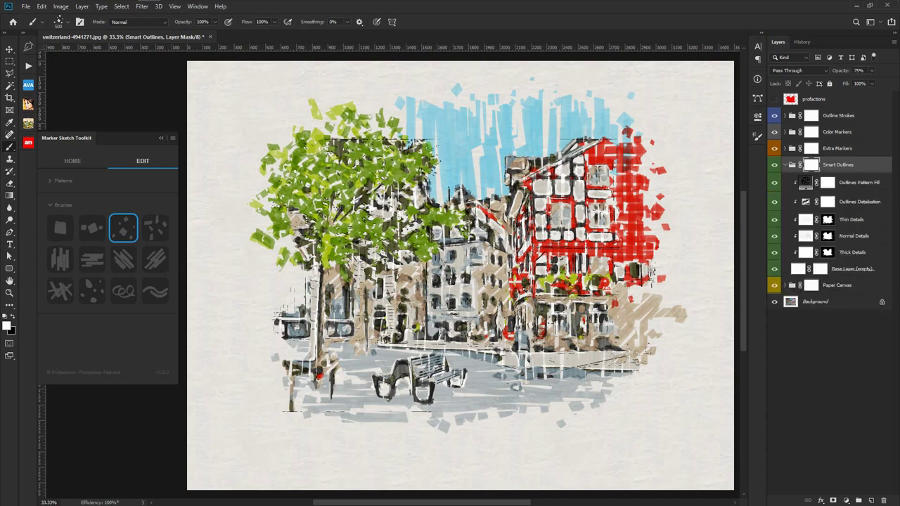
key("v")
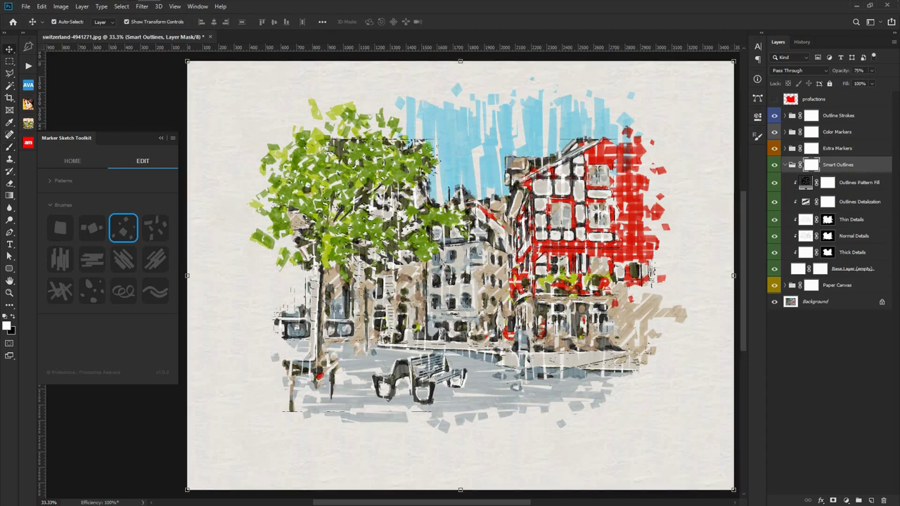
double_click(805, 201)
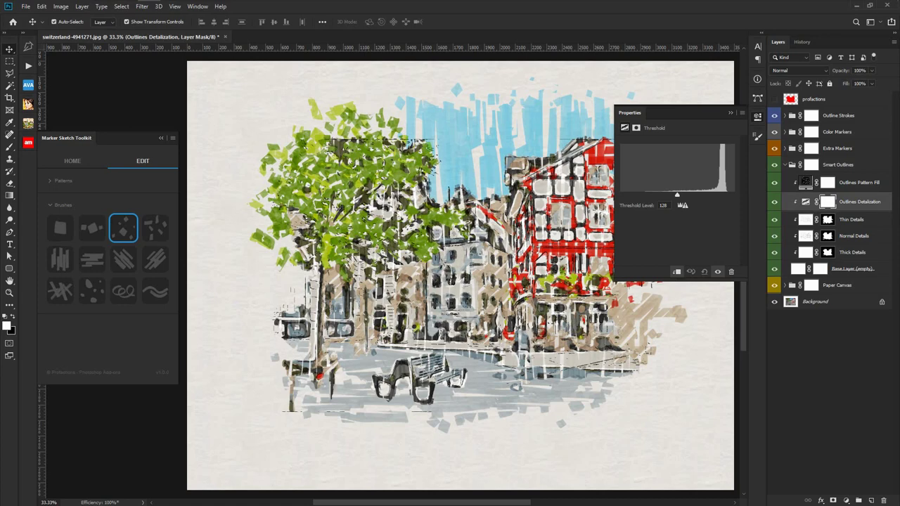
mouse_move(677, 194)
left_mouse_down()
mouse_move(620, 195)
mouse_move(733, 194)
mouse_move(666, 195)
left_mouse_up()
left_click(757, 117)
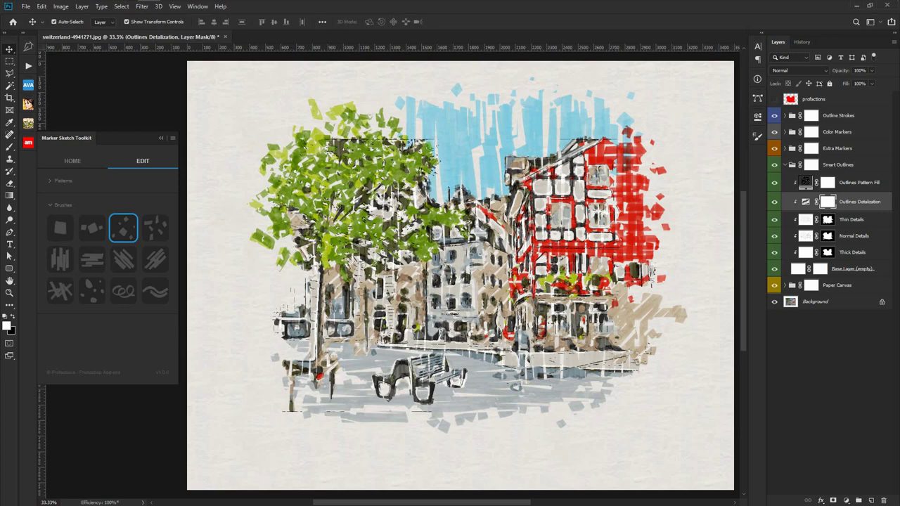
- Hide the Color Markers and Extra Markers groups and zoom in on the building outlines
left_click(774, 132)
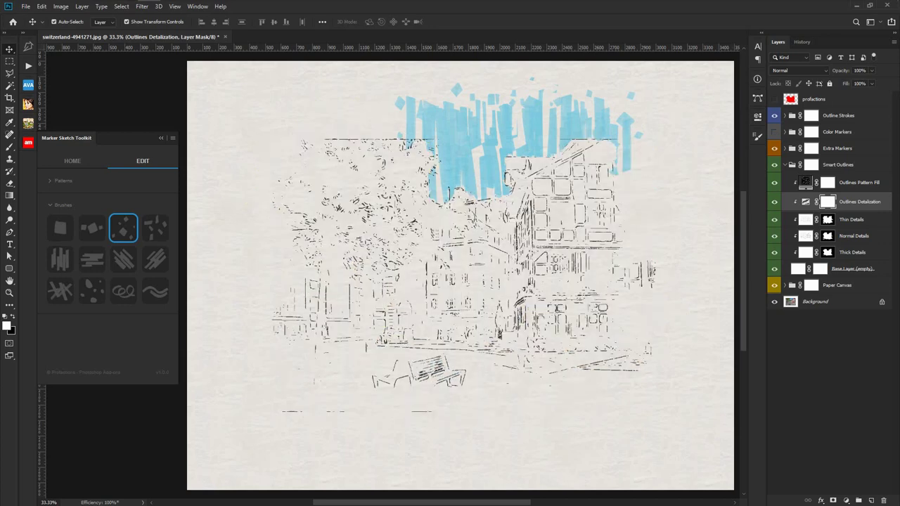
left_click(774, 148)
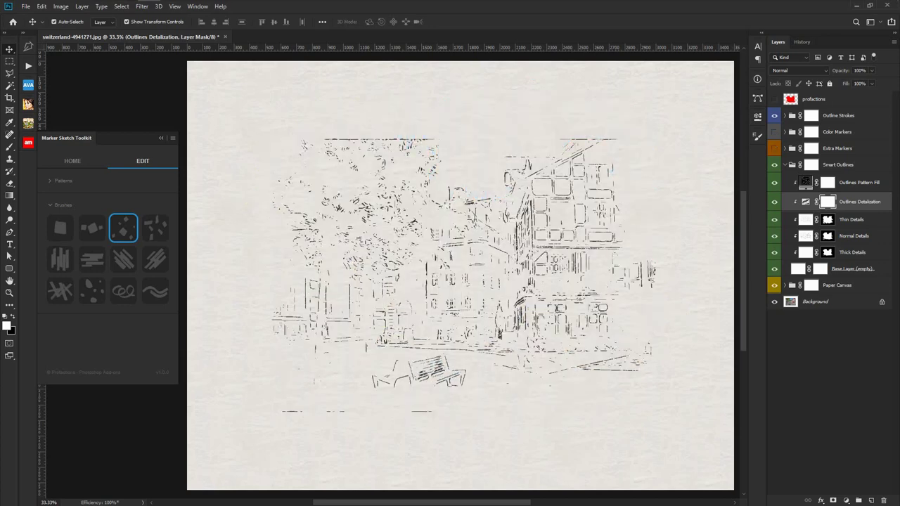
key("z")
left_click(447, 269)
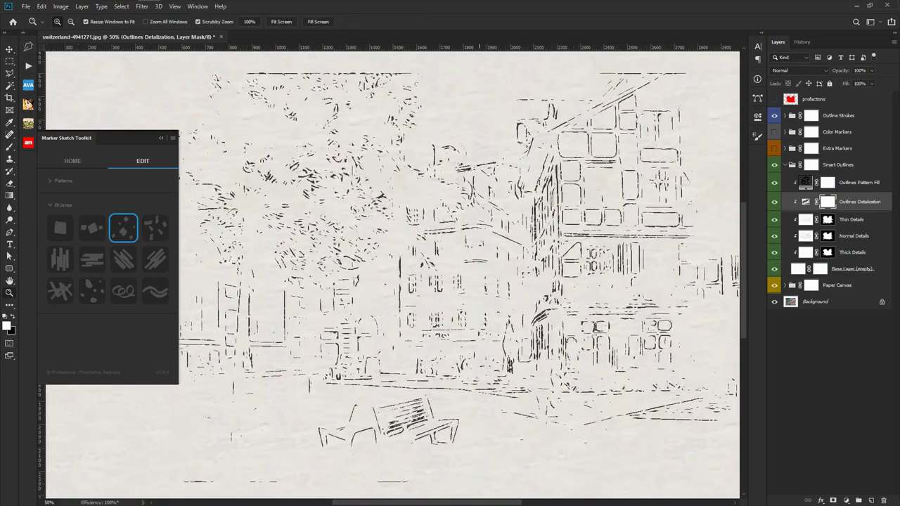
scroll(392, 280, "up", 2)
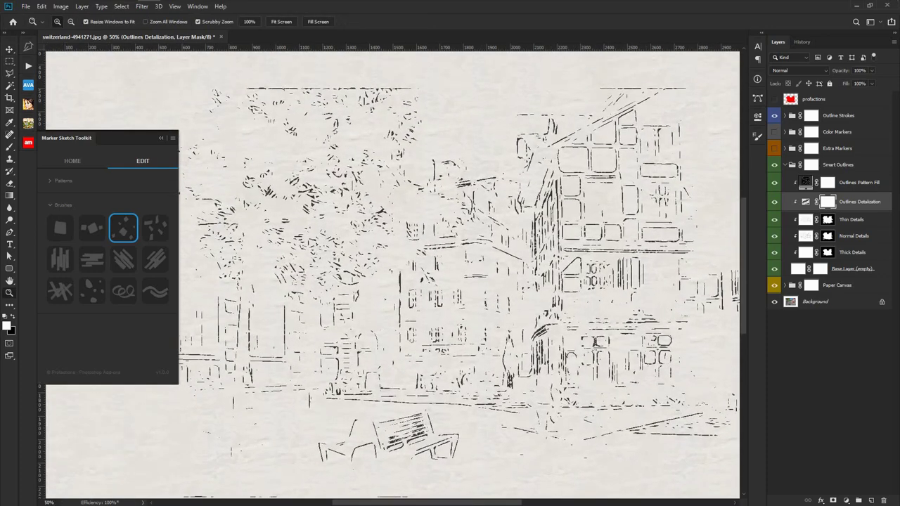
- Set the Outlines Detalization threshold to 128 and hide the Thin and Normal Details layers
double_click(805, 202)
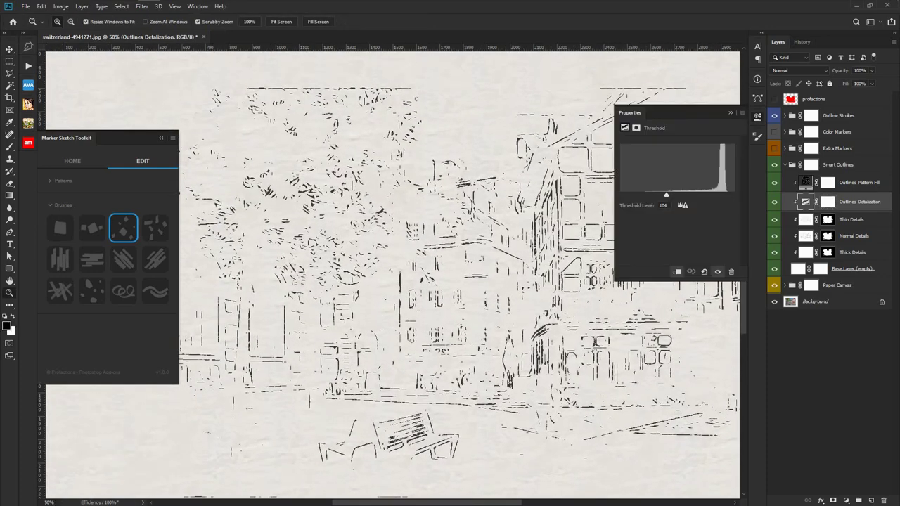
mouse_move(666, 195)
left_mouse_down()
mouse_move(642, 195)
mouse_move(734, 195)
left_mouse_up()
mouse_move(733, 194)
left_mouse_down()
mouse_move(653, 195)
mouse_move(708, 195)
mouse_move(666, 195)
left_mouse_up()
left_click(662, 205)
type("128")
left_click(757, 116)
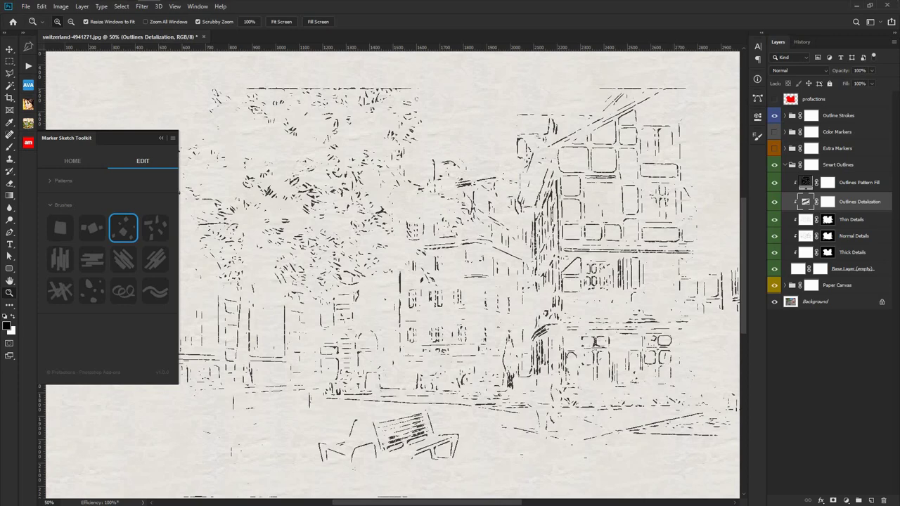
left_click_drag(774, 220, 774, 236)
left_click(774, 251)
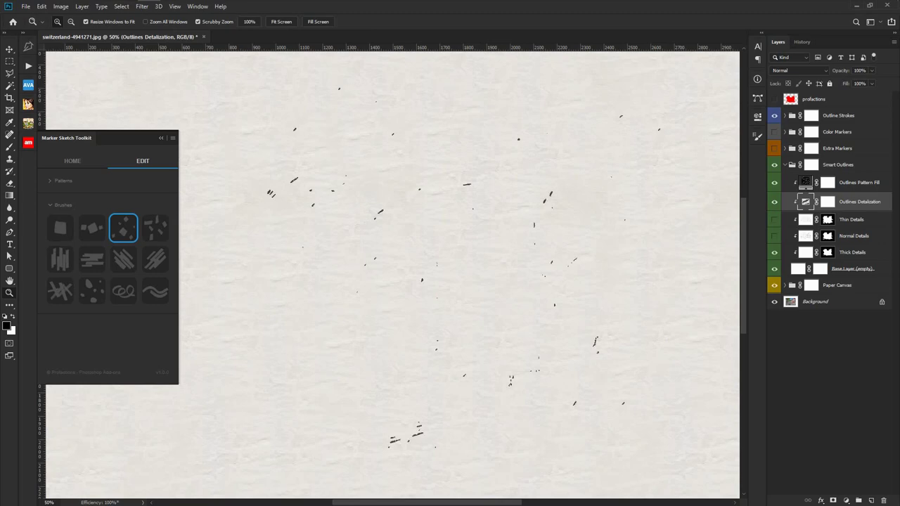
- Drag the Outlines Detalization threshold through several levels to compare outline density
double_click(806, 202)
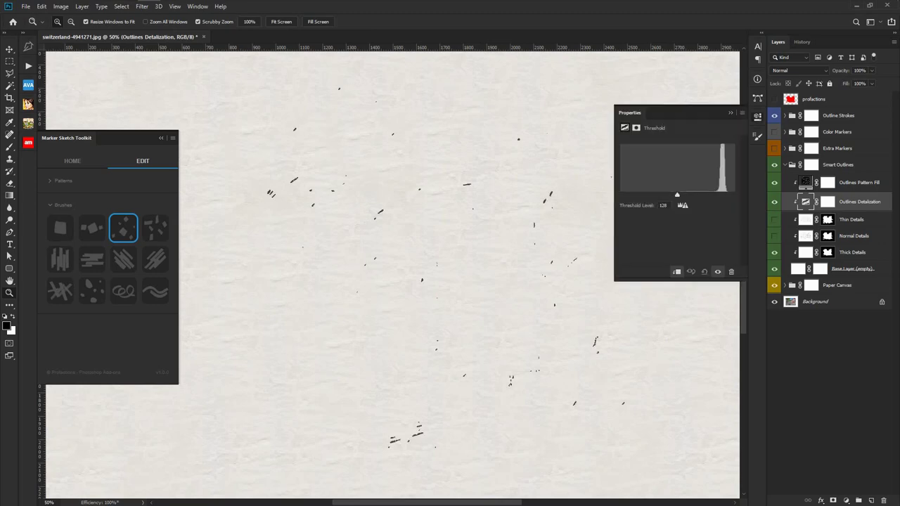
mouse_move(676, 195)
left_mouse_down()
mouse_move(733, 195)
mouse_move(711, 194)
left_mouse_up()
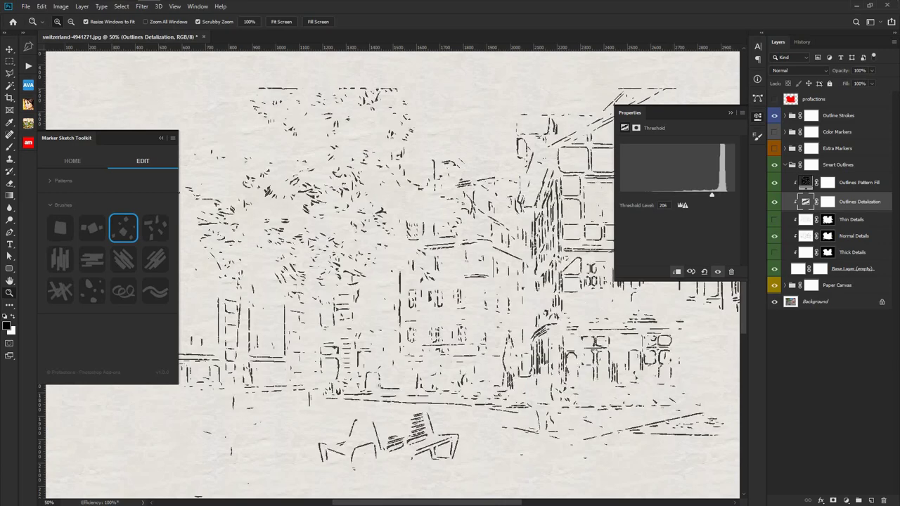
left_click_drag(711, 195, 687, 194)
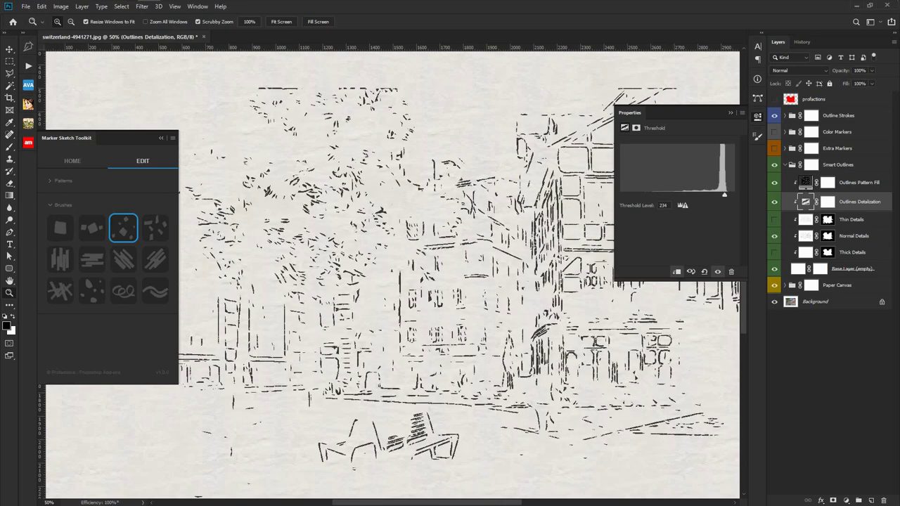
left_click_drag(687, 195, 657, 195)
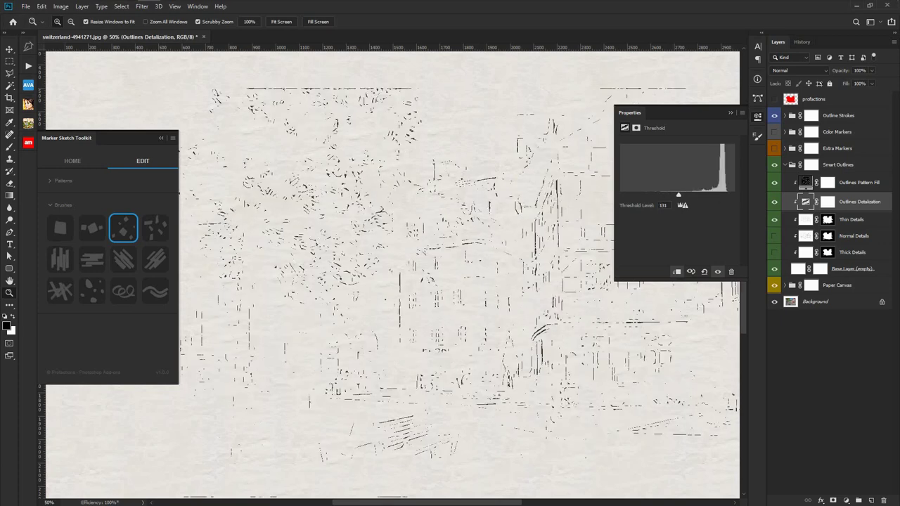
key("Up")
left_click_drag(678, 195, 690, 195)
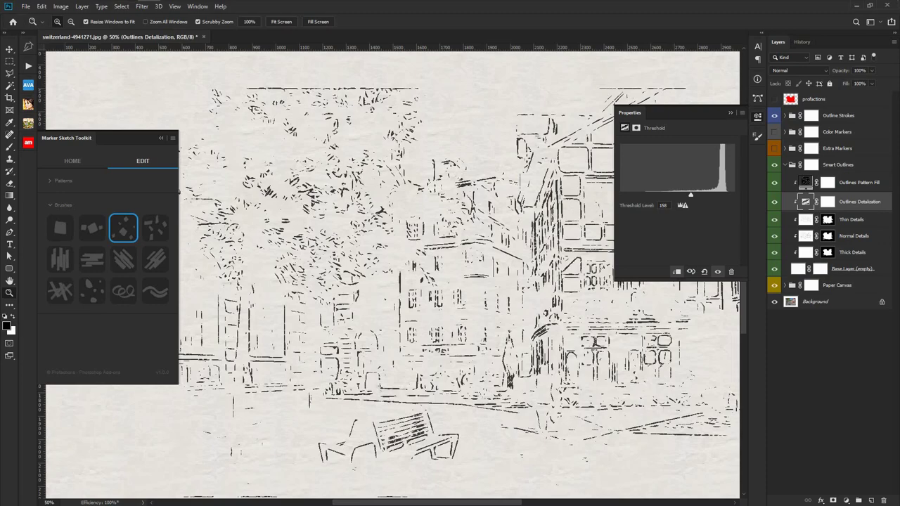
mouse_move(688, 195)
left_mouse_down()
mouse_move(626, 194)
mouse_move(689, 195)
left_mouse_up()
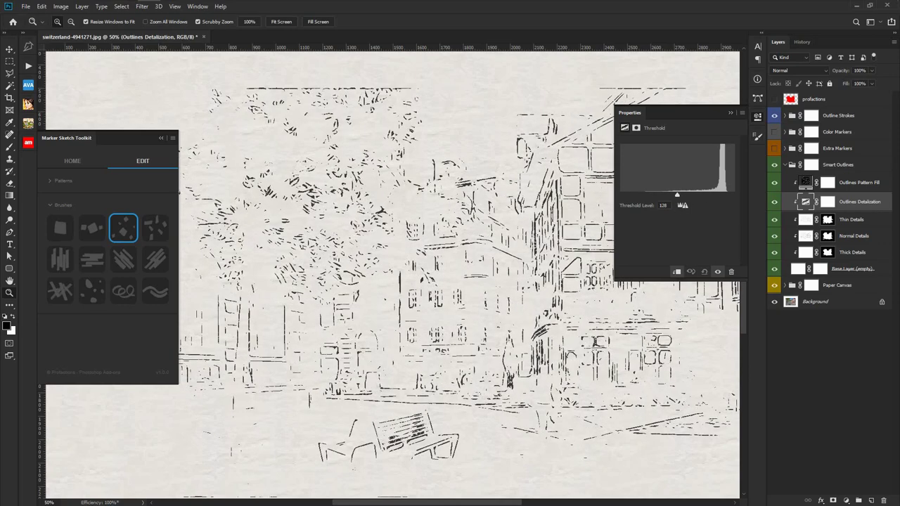
- Toggle the Normal Details layer and enter 128 as the threshold level
left_click(774, 236)
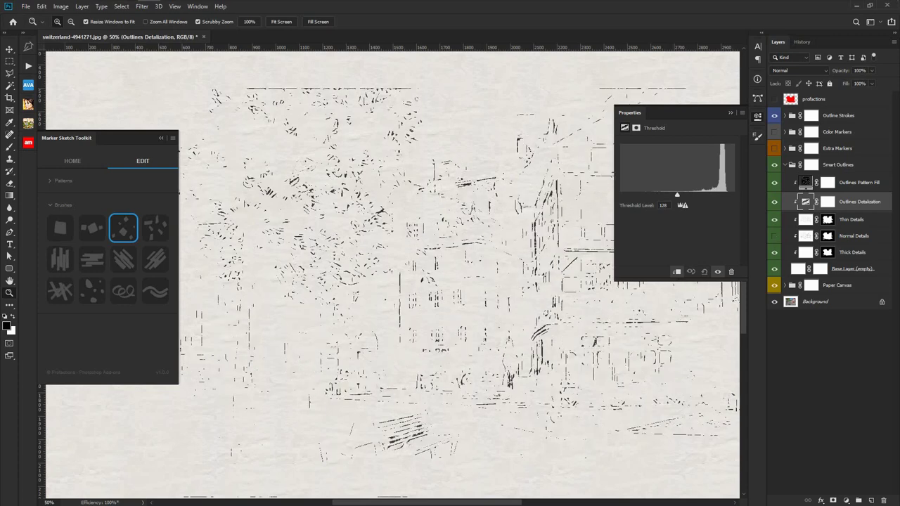
mouse_move(677, 195)
left_mouse_down()
mouse_move(704, 194)
mouse_move(647, 194)
mouse_move(689, 195)
left_mouse_up()
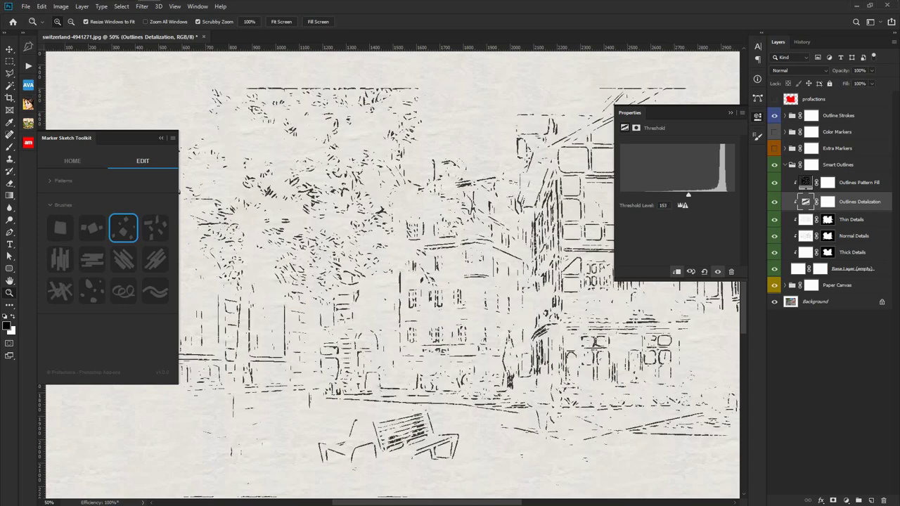
left_click(663, 205)
type("128")
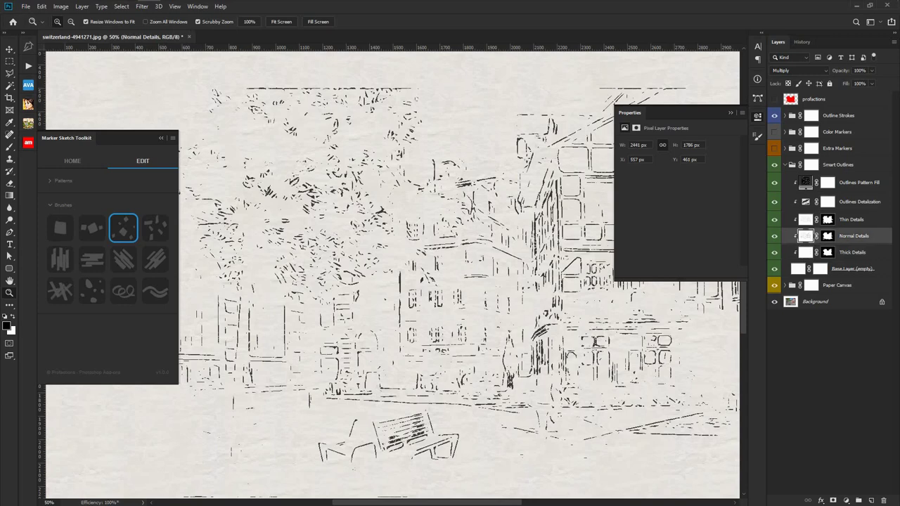
- Compare the outlines with and without Outlines Pattern Fill, leaving the fill layer visible
left_click(851, 220)
key("alt+bracketright")
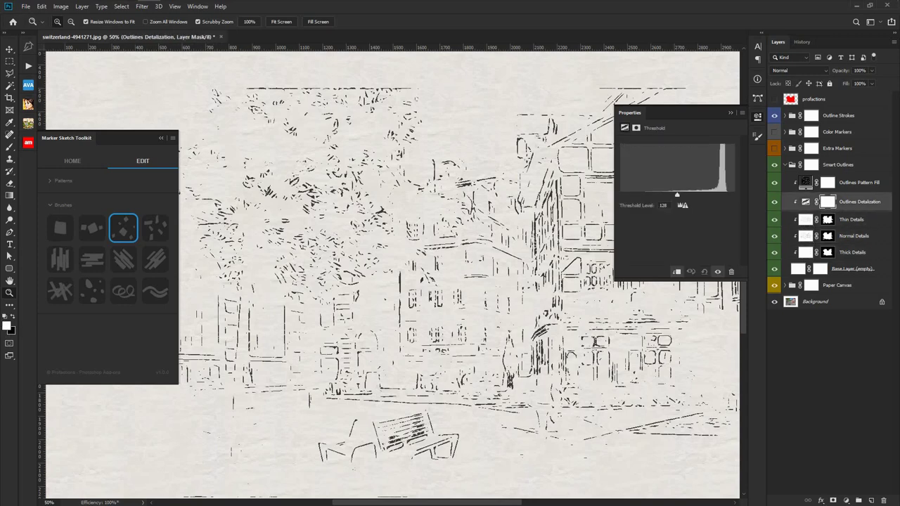
key("alt+bracketright")
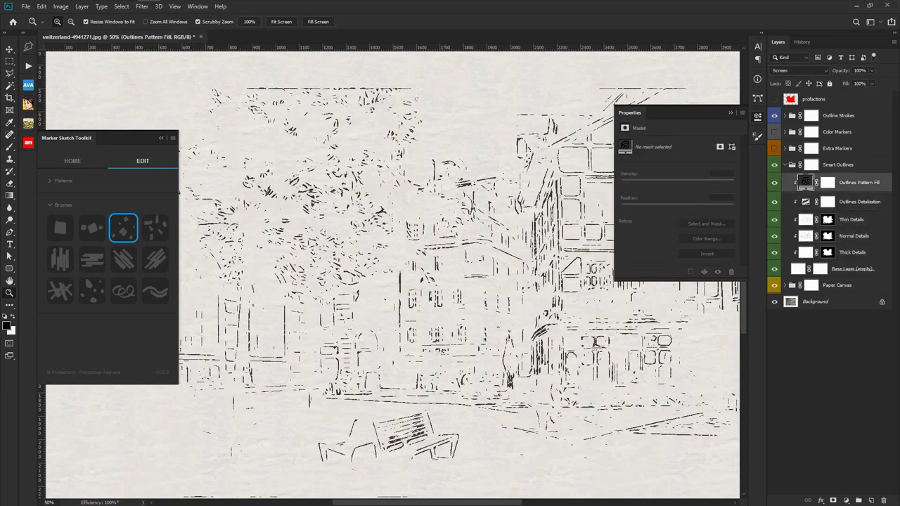
left_click(773, 182)
left_click(774, 182)
left_click(774, 182)
left_click(774, 182)
- Collapse Smart Outlines and show Color Markers and Extra Markers over the whole artwork
left_click(757, 116)
left_click(791, 164)
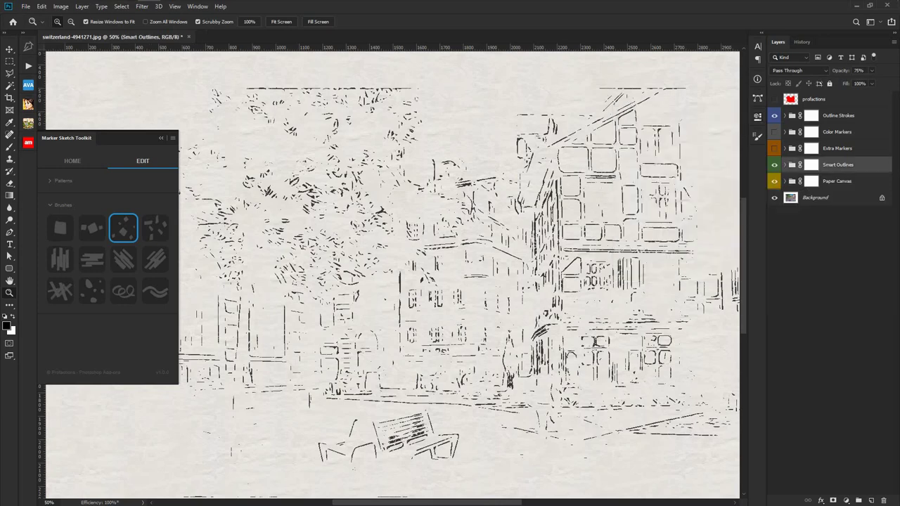
left_click_drag(774, 131, 773, 148)
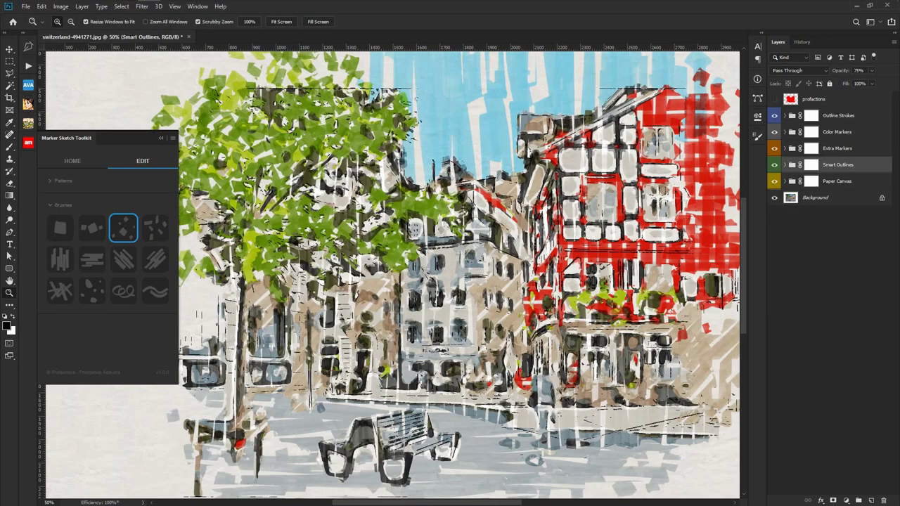
key("ctrl+minus")
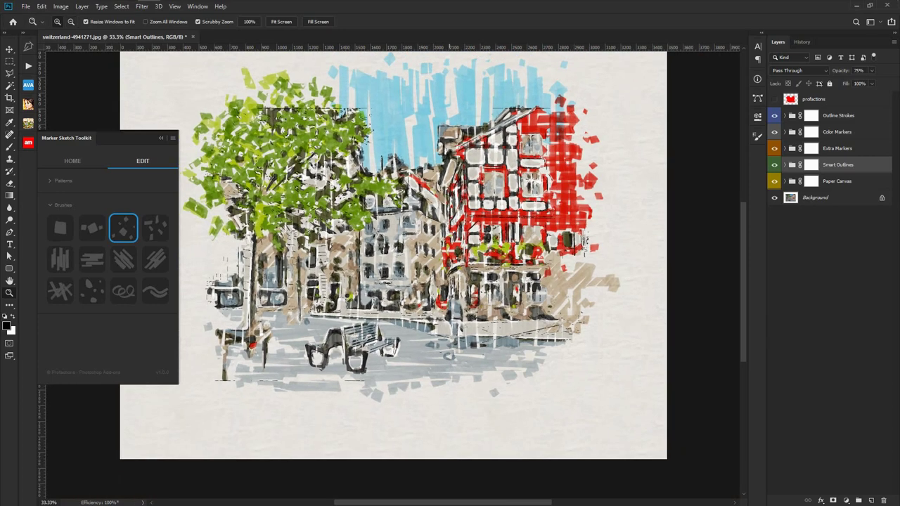
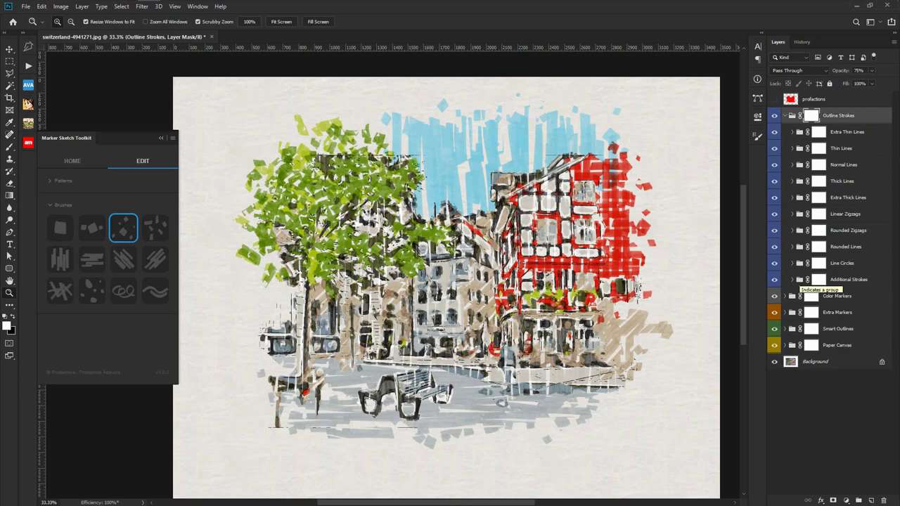
- Peek into the Extra Thick Lines, Additional Strokes and Extra Thin Lines groups, then expand Normal Lines
left_click(792, 198)
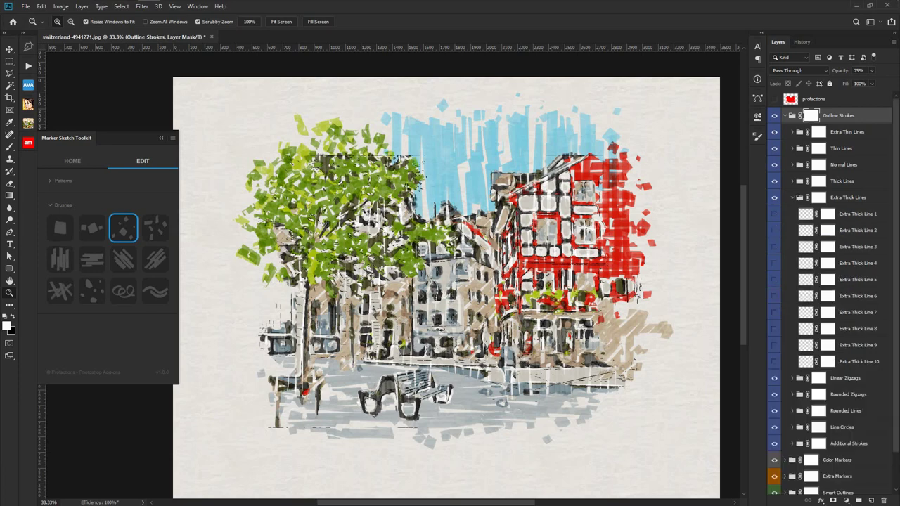
left_click(793, 198)
left_click(792, 279)
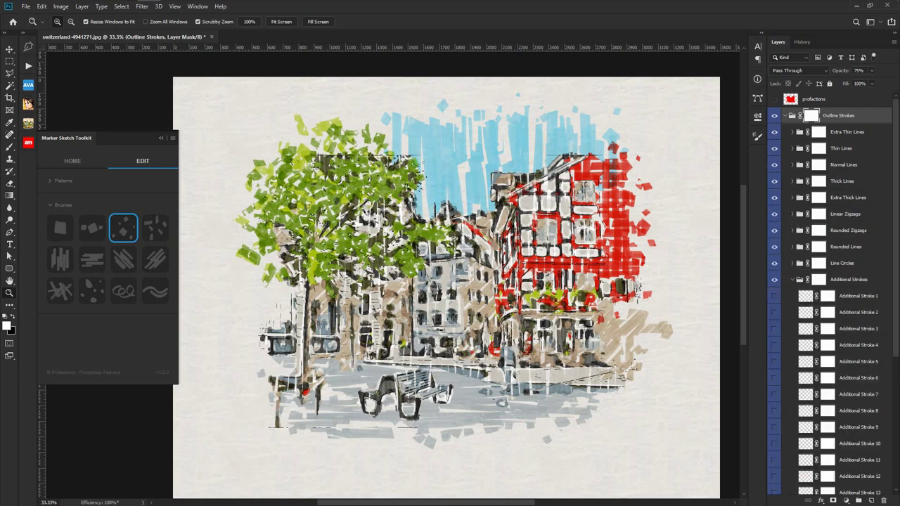
left_click(792, 279)
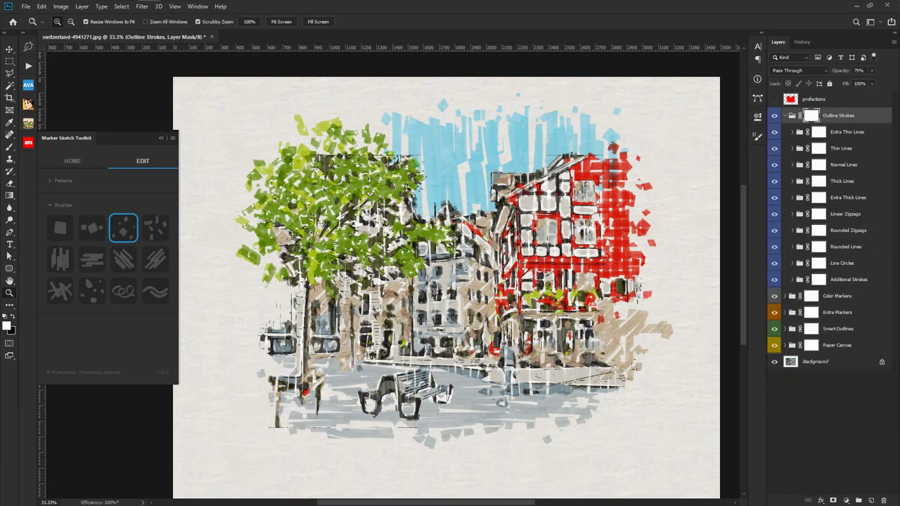
left_click(792, 131)
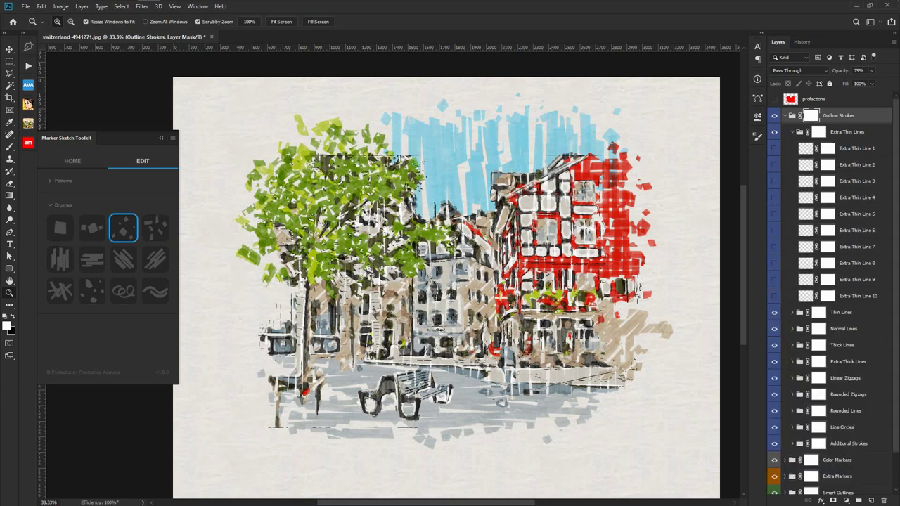
left_click(792, 131)
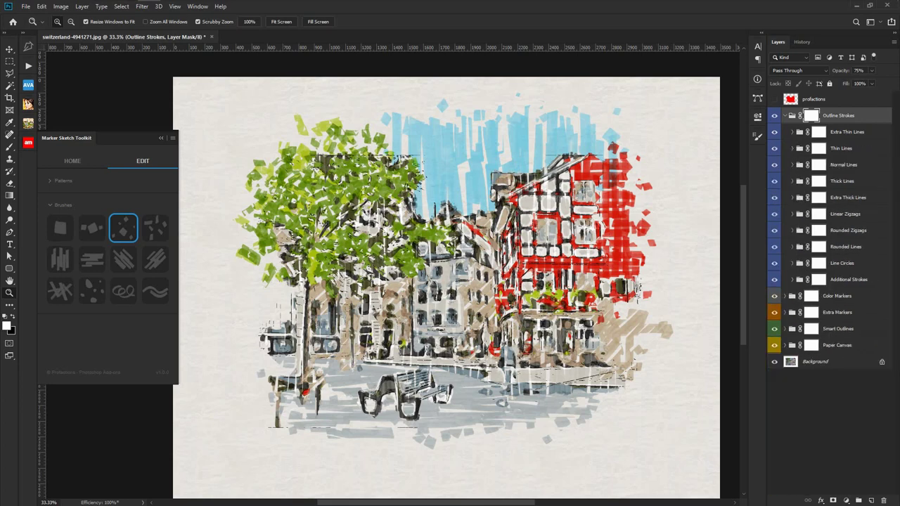
left_click(793, 165)
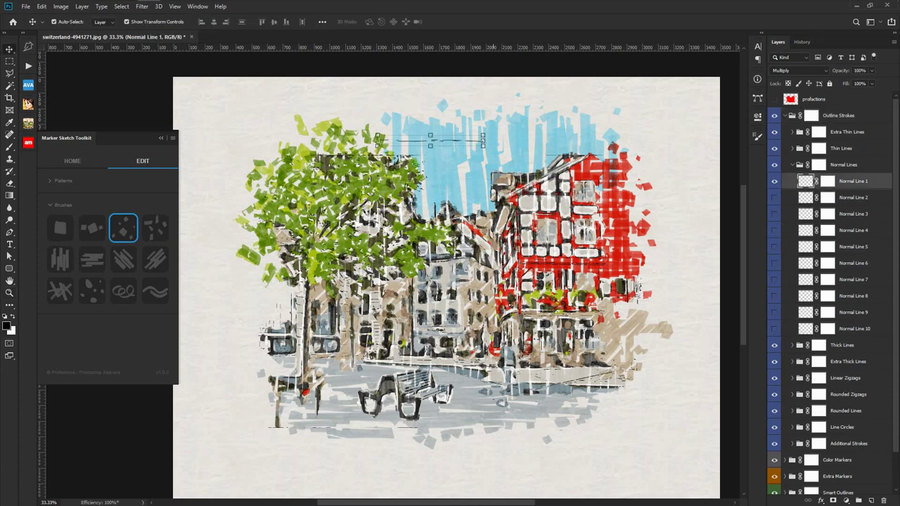
- Move Normal Line 1 over the red roof and place Normal Line 2, rotated vertical, in the sky
left_click_drag(468, 138, 635, 151)
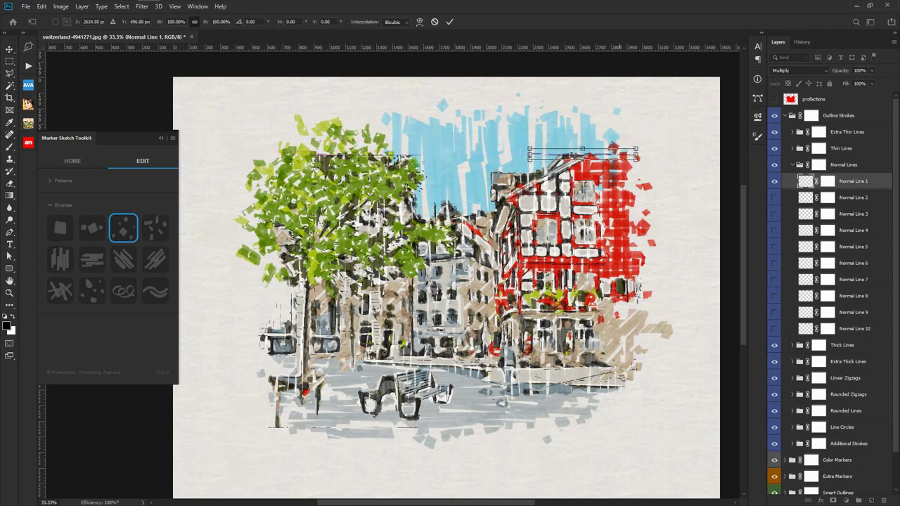
key("Return")
left_click(774, 198)
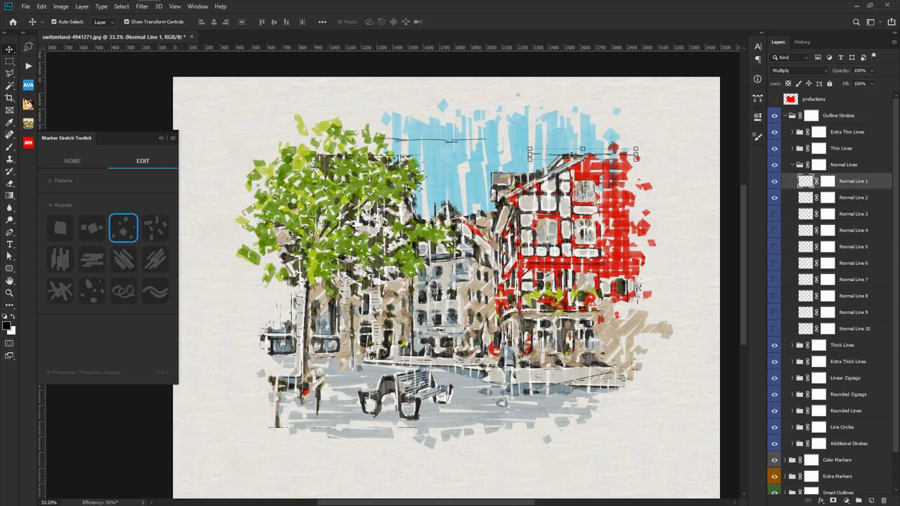
left_click(852, 198)
key("ctrl+t")
left_click_drag(490, 158, 447, 186)
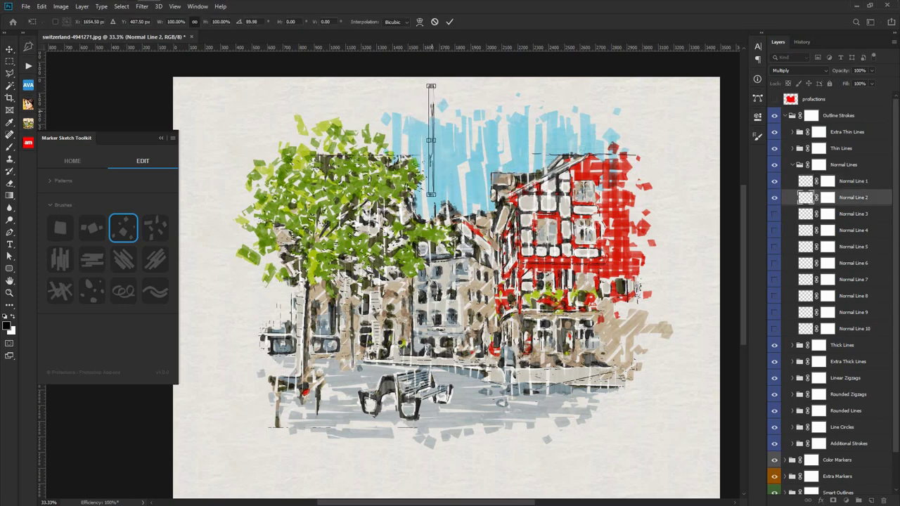
left_click_drag(435, 91, 490, 148)
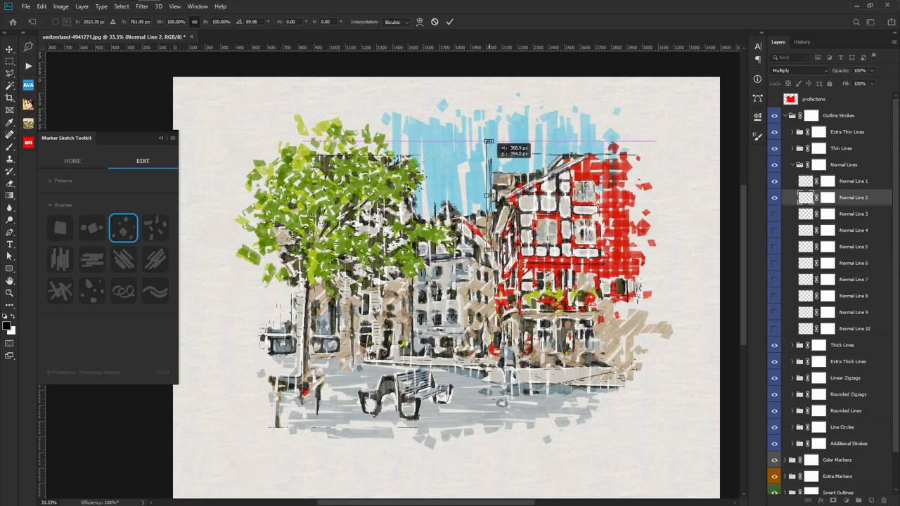
key("Return")
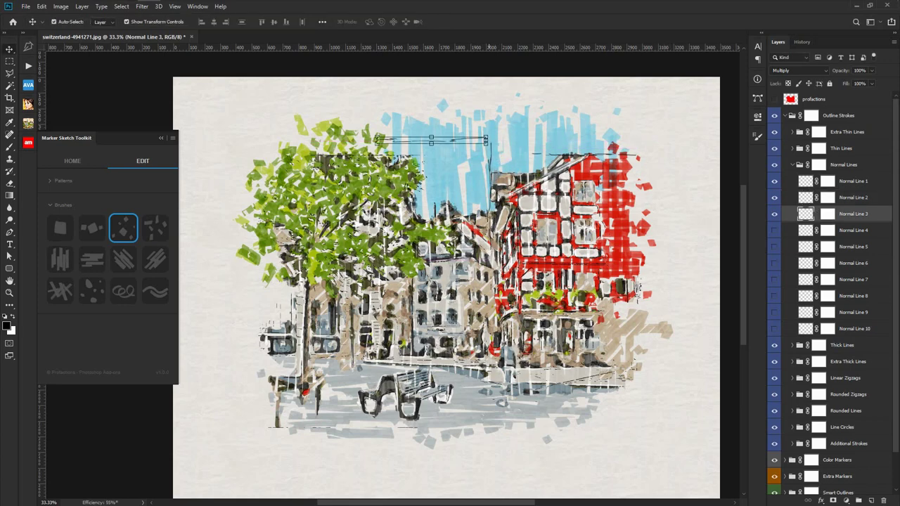
- Position Normal Line 3 near the rooftops and collapse the Normal Lines group
left_click_drag(488, 143, 575, 159)
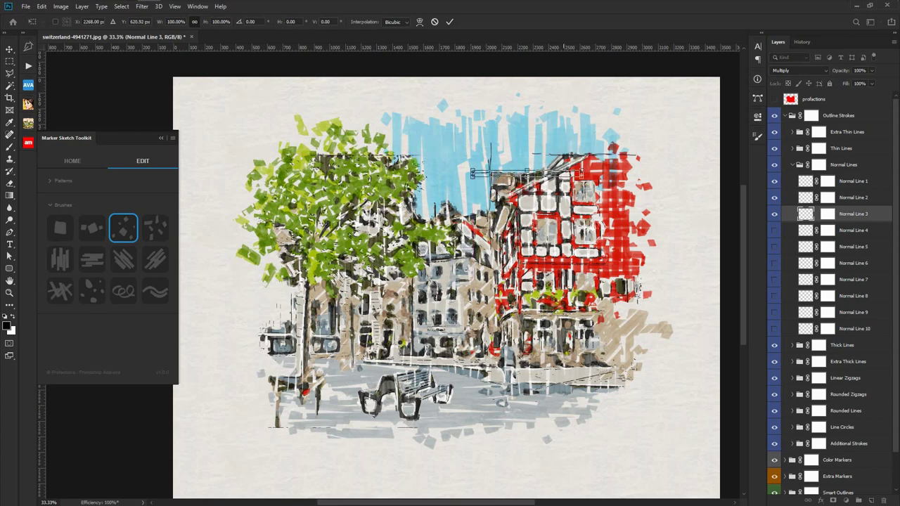
key("Return")
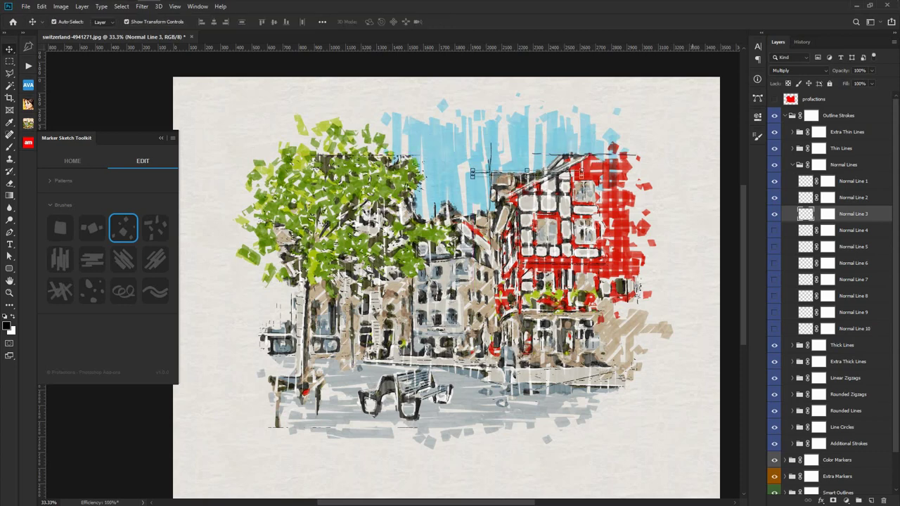
left_click(792, 164)
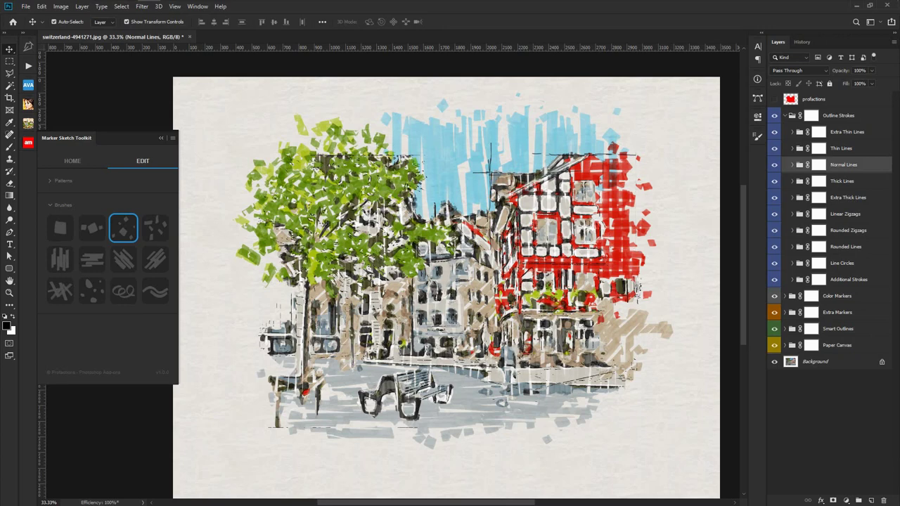
left_click(830, 421)
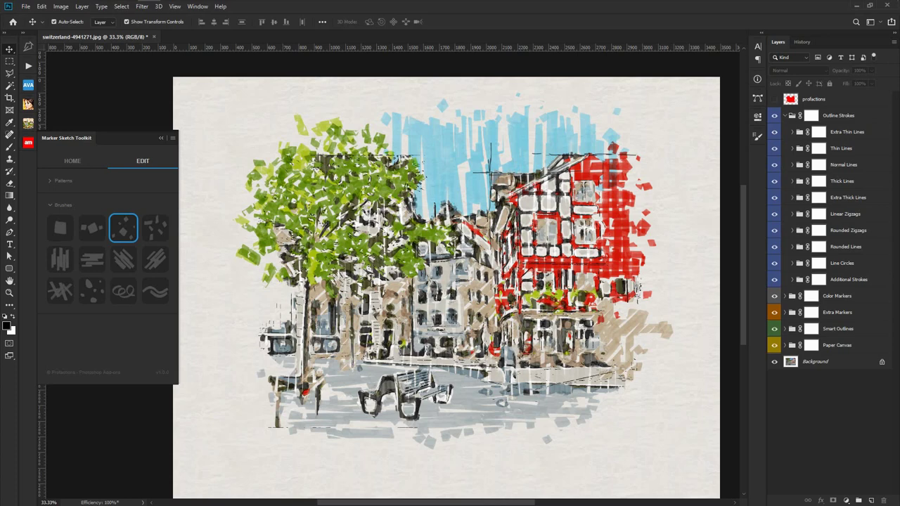
- Place Extra Thick Line 4 over the rooftops and Extra Thick Line 5 vertically in the sky
left_click(819, 197)
left_click(793, 198)
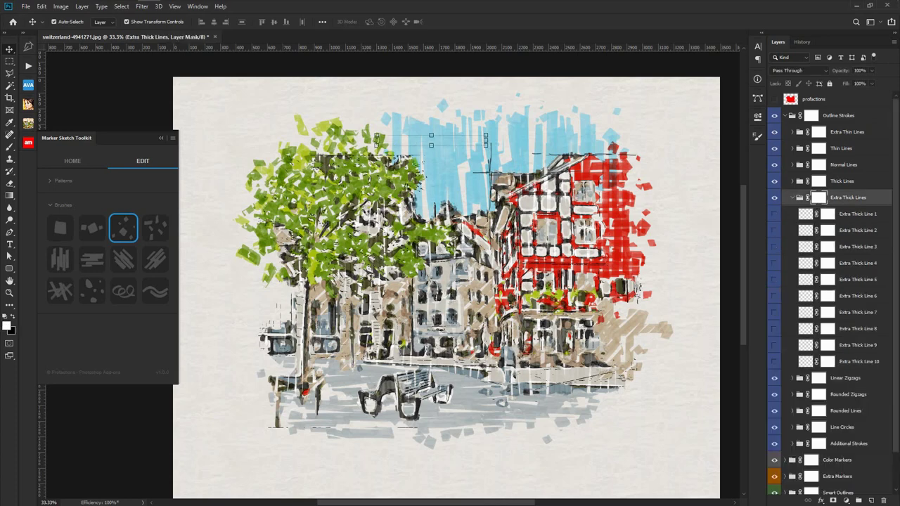
left_click(774, 263)
left_click(857, 263)
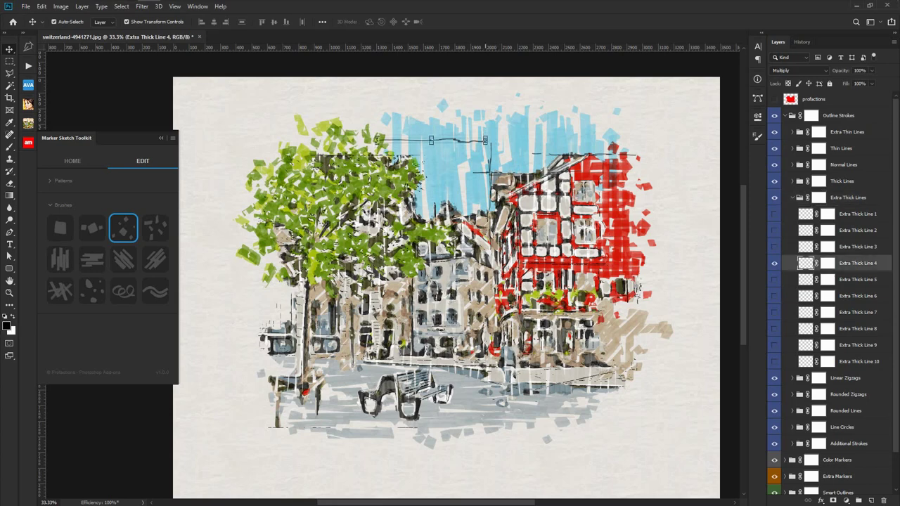
key("ctrl+t")
left_click_drag(479, 140, 595, 163)
key("Return")
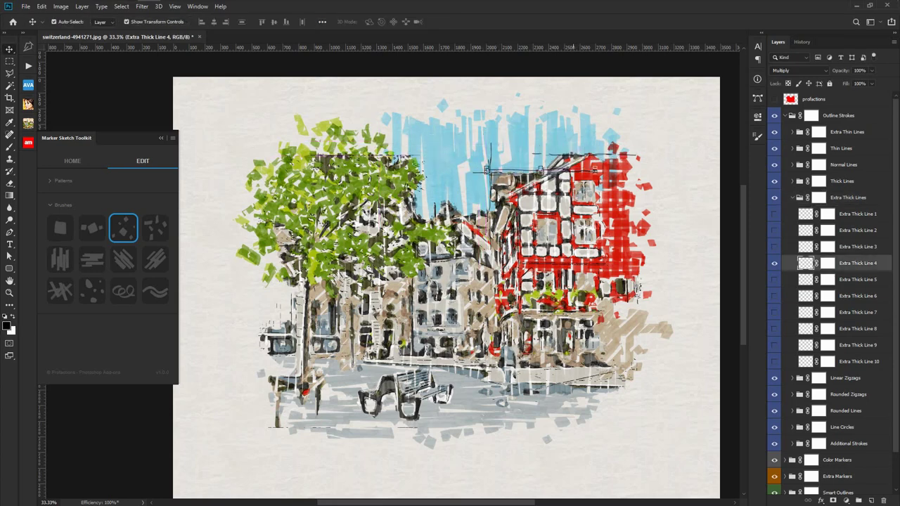
key("alt+bracketleft")
key("ctrl+t")
left_click_drag(495, 148, 438, 204)
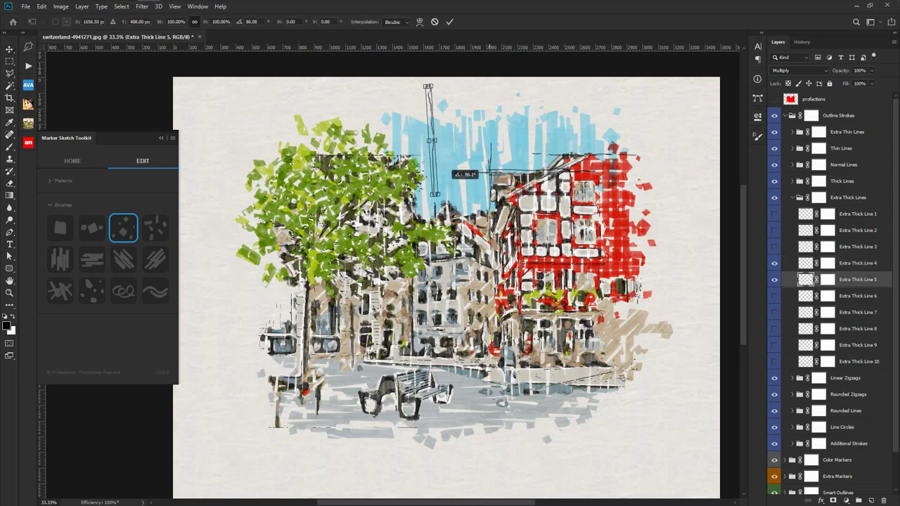
mouse_move(429, 105)
left_mouse_down()
mouse_move(442, 144)
mouse_move(439, 205)
left_mouse_up()
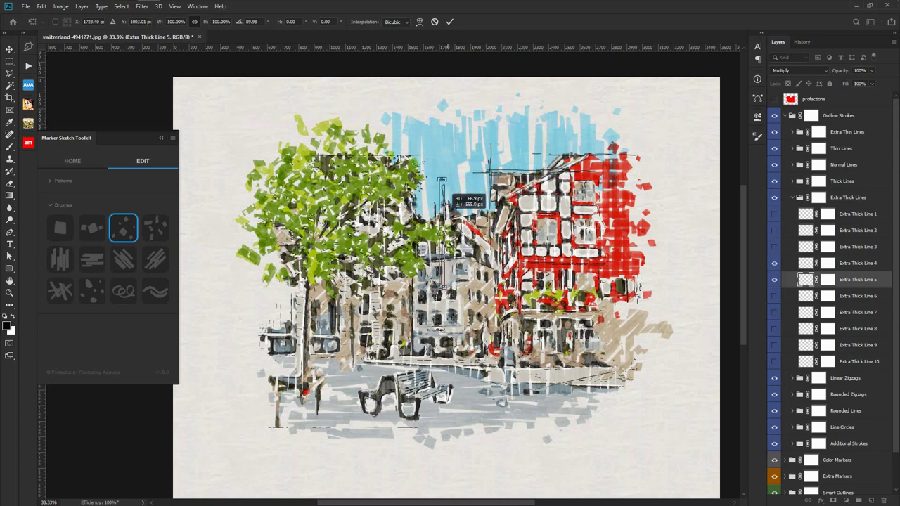
key("Return")
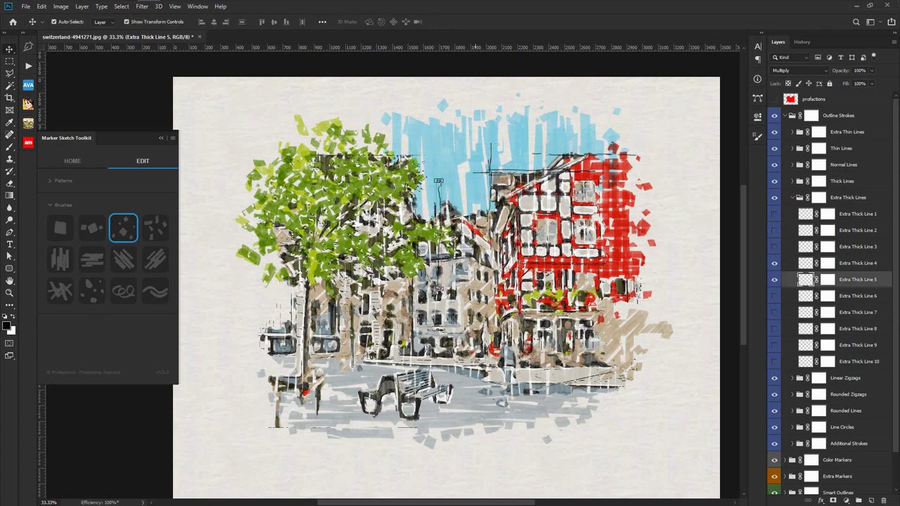
- Place Extra Thick Line 6 across the red building's right side and Line 2 on its upper right
left_click(774, 296)
left_click(858, 296)
key("ctrl+t")
left_click_drag(475, 140, 655, 262)
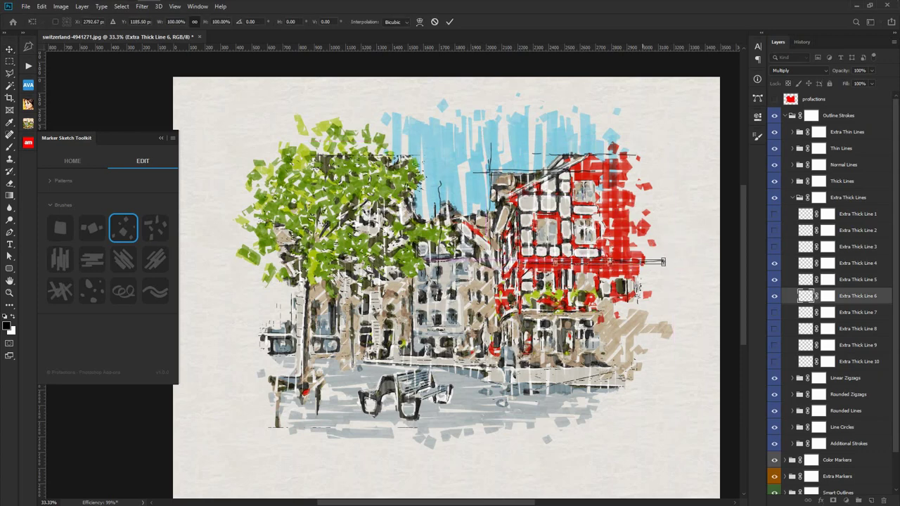
key("Return")
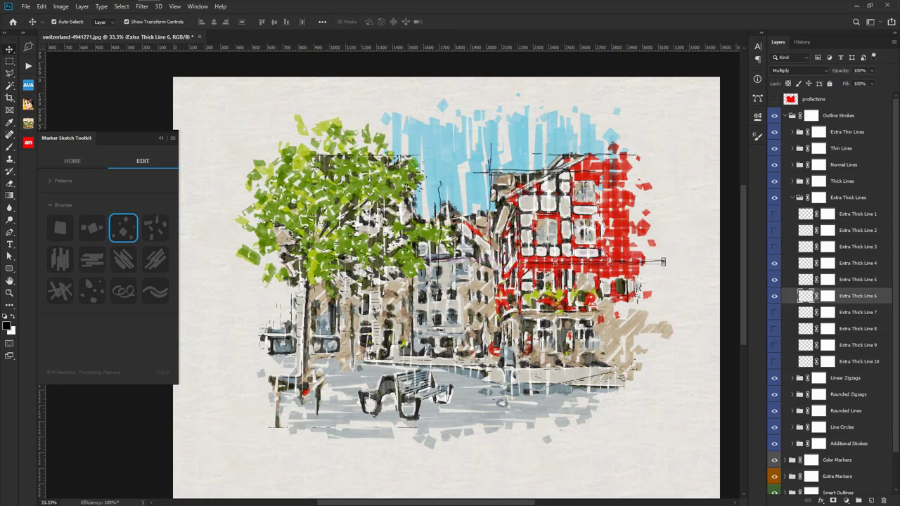
left_click(774, 231)
left_click(858, 231)
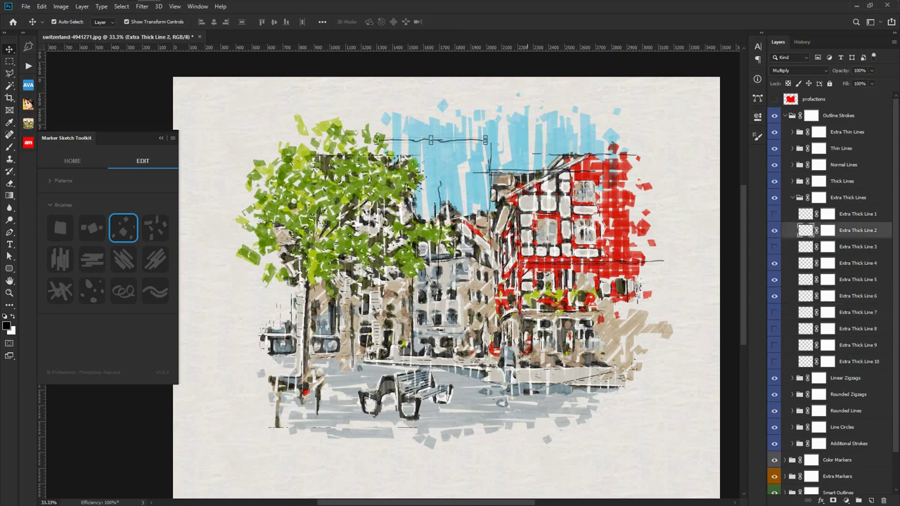
key("ctrl+t")
left_click_drag(460, 140, 616, 213)
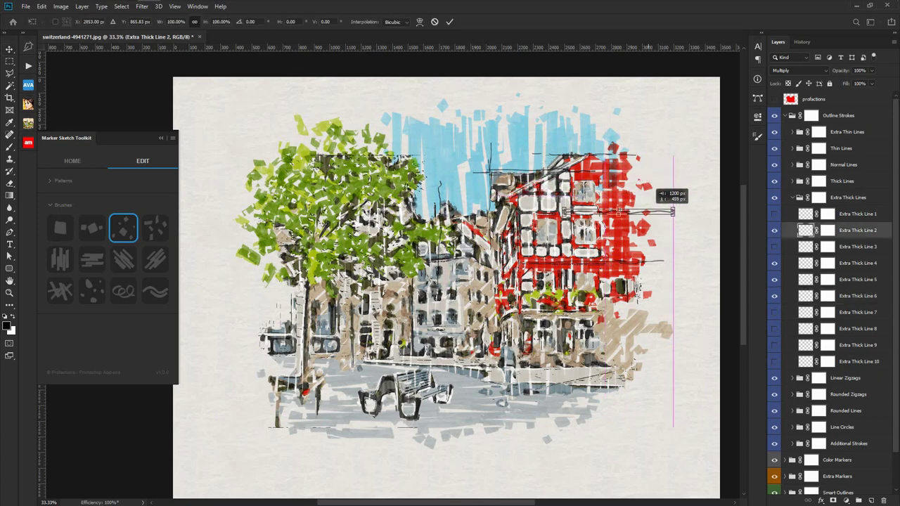
key("Return")
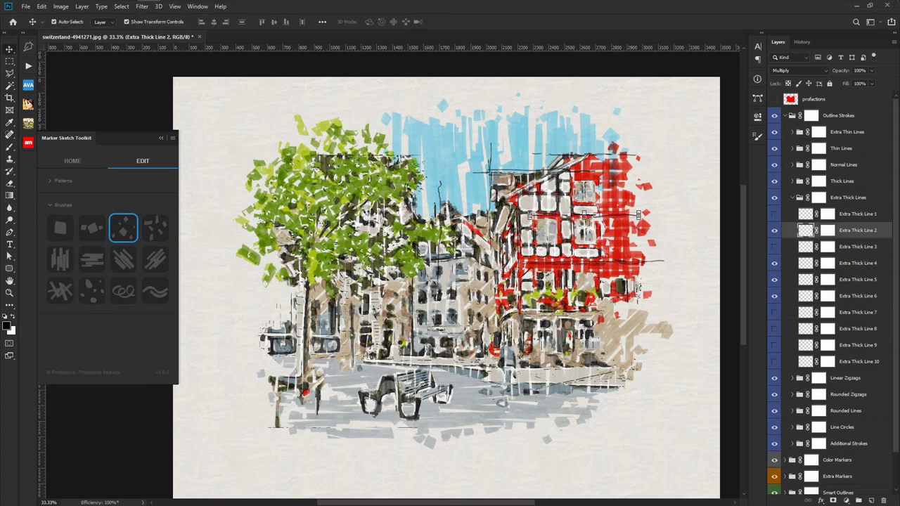
- Show Thick Line 3, rotate it nearly vertical and set it onto the red building
left_click(792, 198)
left_click(792, 180)
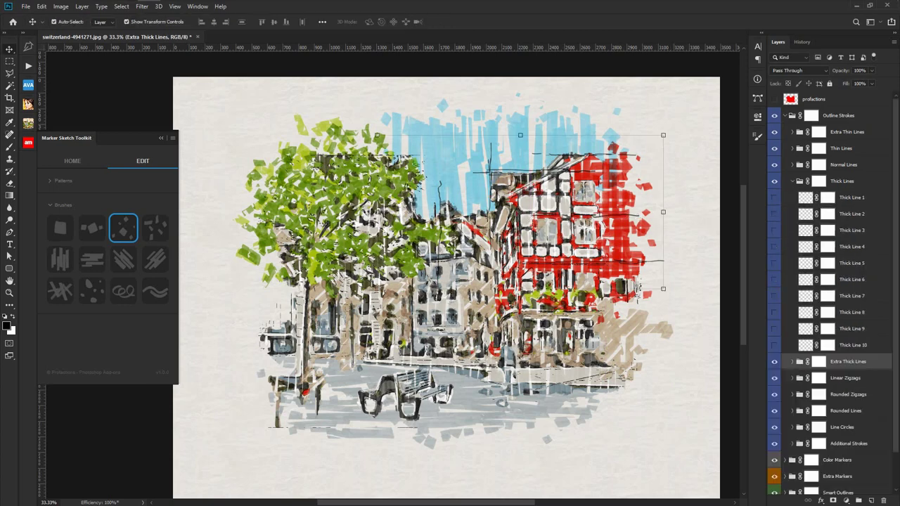
left_click(774, 230)
left_click(851, 230)
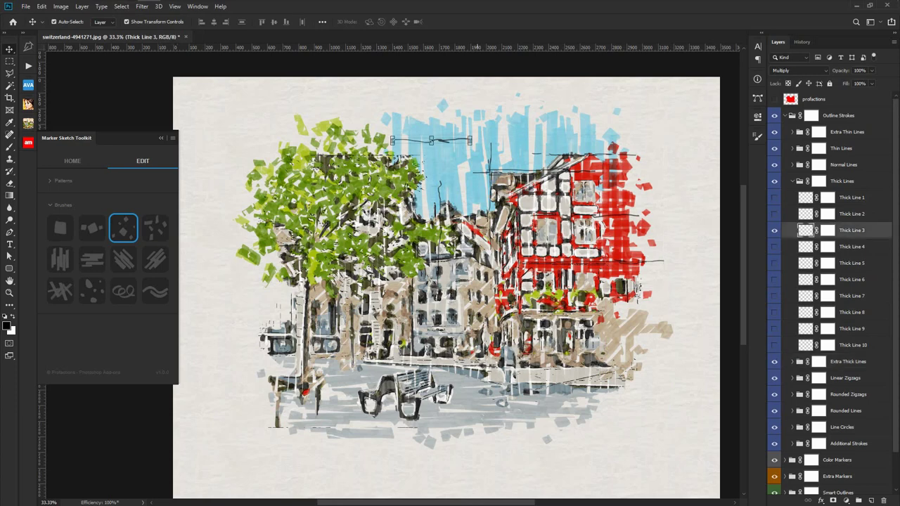
mouse_move(477, 141)
left_mouse_down()
mouse_move(434, 177)
mouse_move(449, 175)
left_mouse_up()
left_click_drag(431, 107, 618, 196)
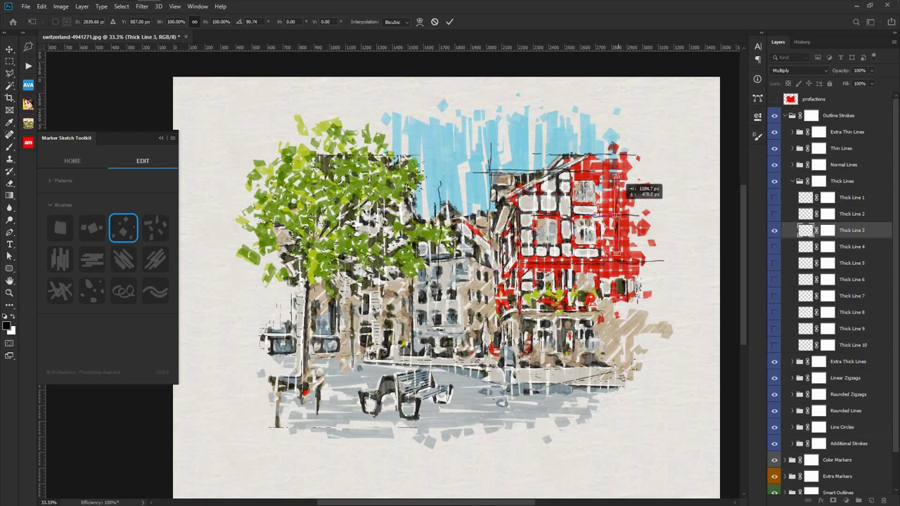
left_click_drag(619, 191, 624, 202)
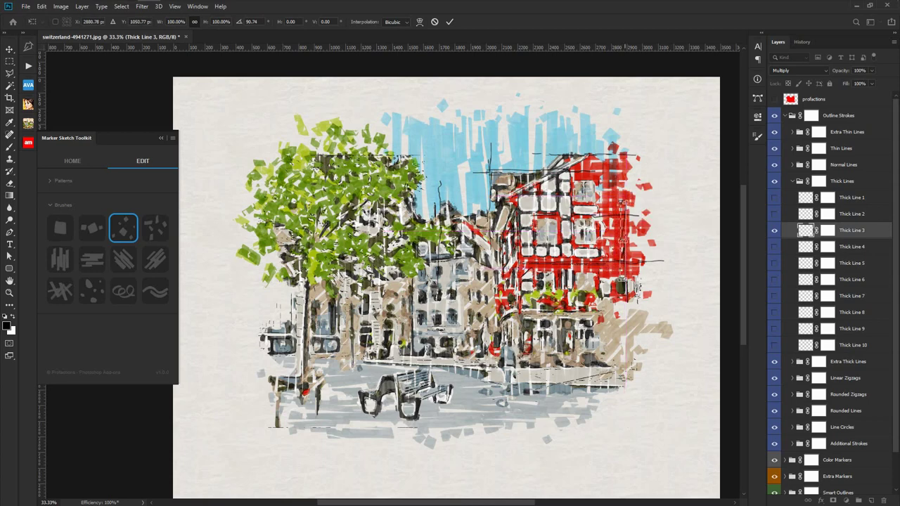
key("Return")
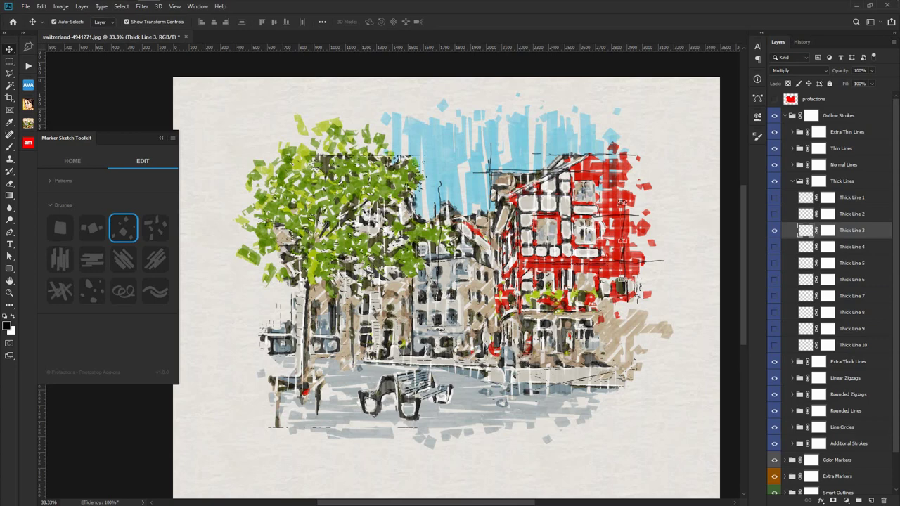
- Rotate Thin Line 2 onto the red building's roof, then collapse the Thin Lines group
left_click(793, 181)
left_click(792, 148)
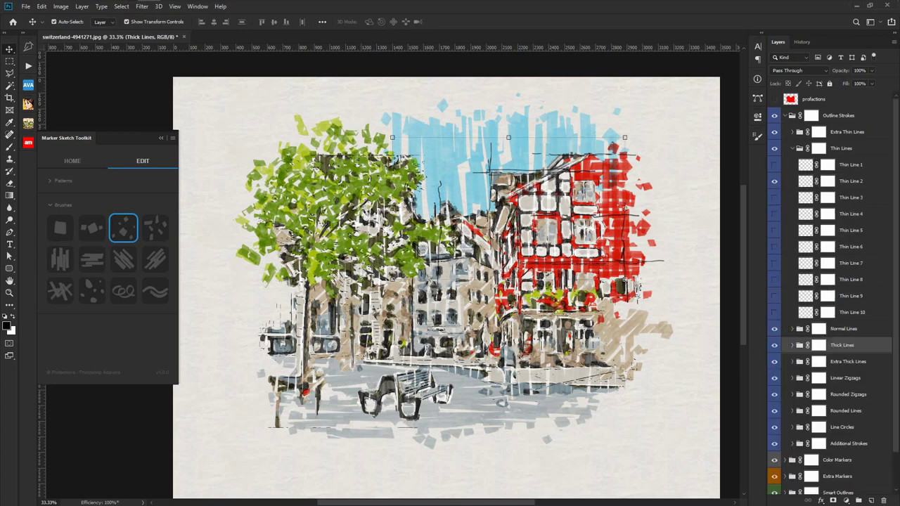
left_click(847, 180)
key("ctrl+t")
mouse_move(473, 126)
left_mouse_down()
mouse_move(447, 116)
mouse_move(583, 152)
left_mouse_up()
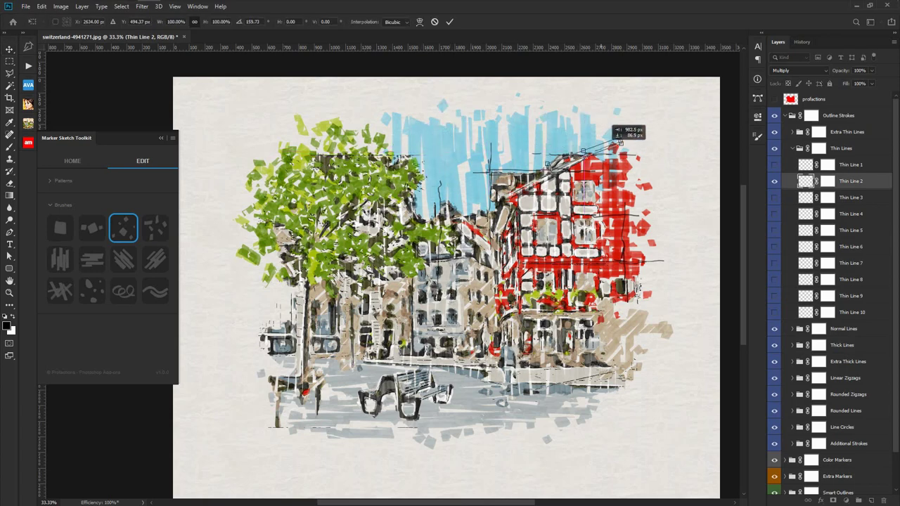
mouse_move(632, 130)
left_mouse_down()
mouse_move(648, 124)
mouse_move(646, 108)
left_mouse_up()
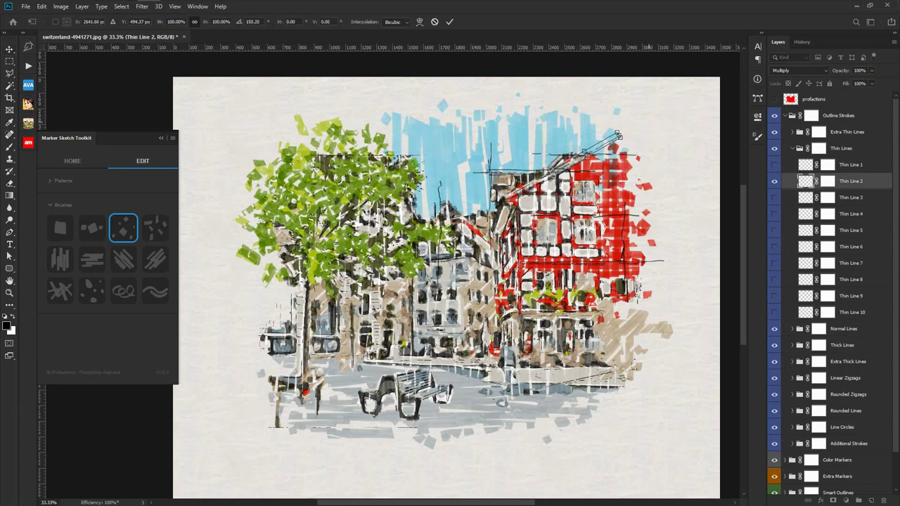
key("Return")
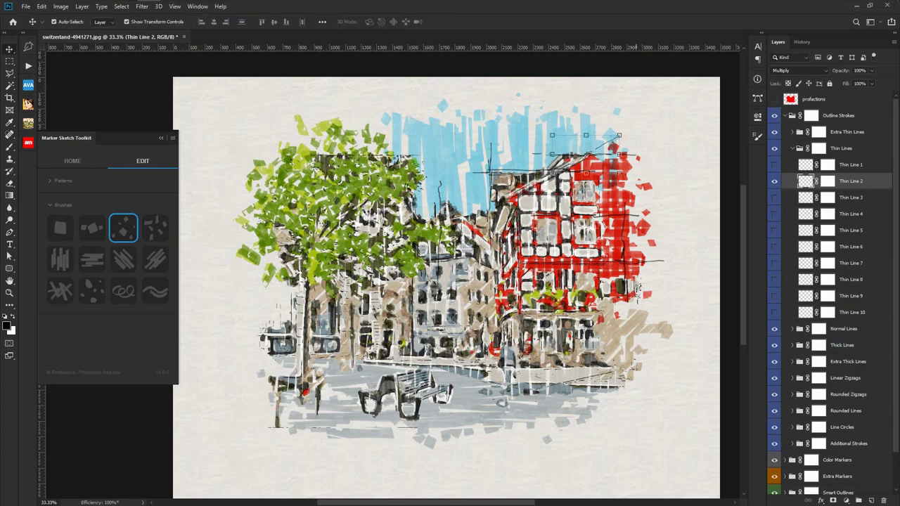
left_click(841, 148)
left_click(792, 148)
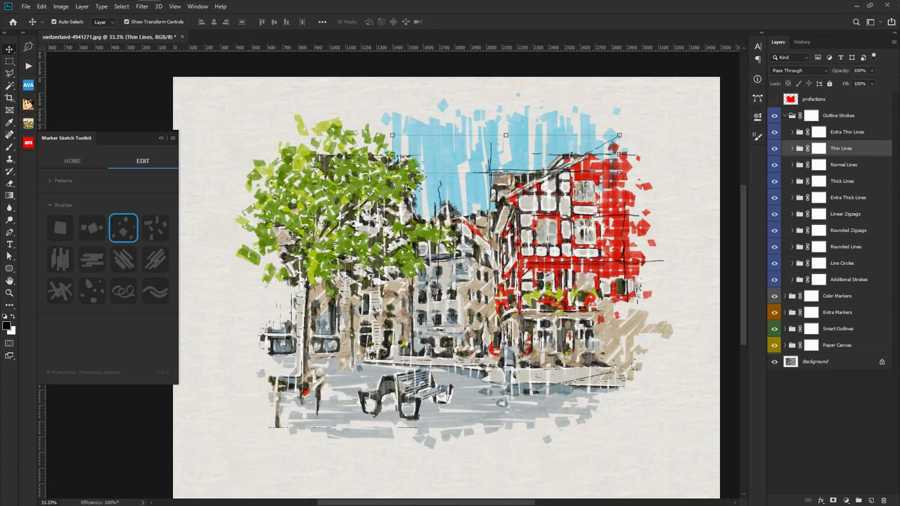
- Hide Rounded Zigzag 2 and move Rounded Zigzag 5 left across the sky
left_click(792, 230)
left_click_drag(415, 150, 454, 145)
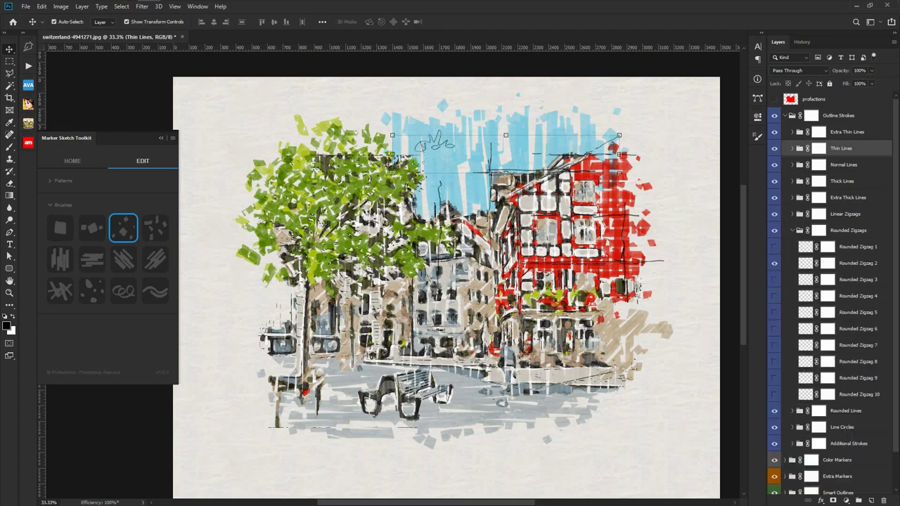
left_click(774, 263)
left_click(774, 312)
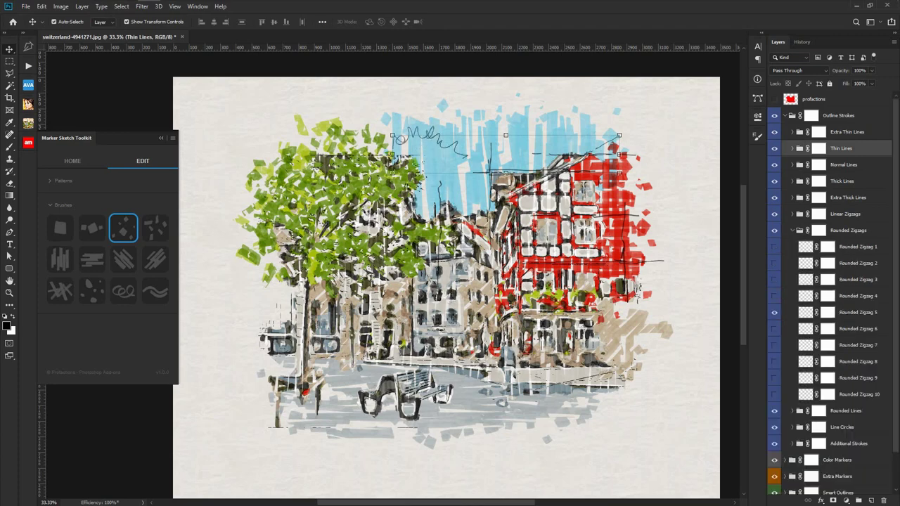
left_click(858, 312)
left_click_drag(436, 141, 380, 142)
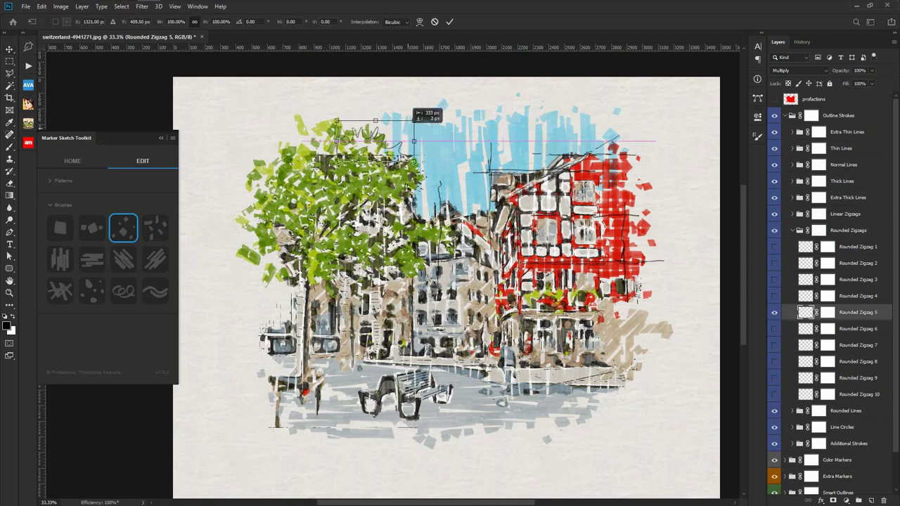
- Rotate Rounded Zigzag 6 and place it over the tree's top edge
left_click(773, 329)
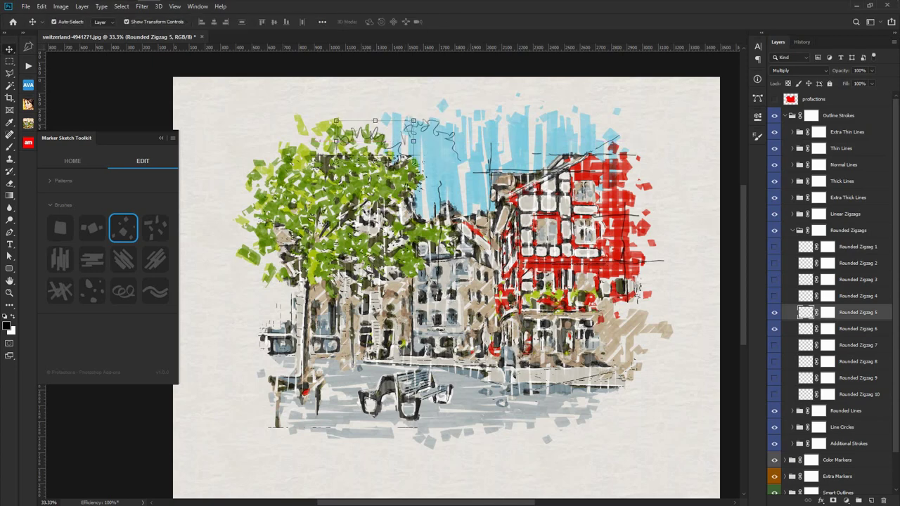
left_click(858, 328)
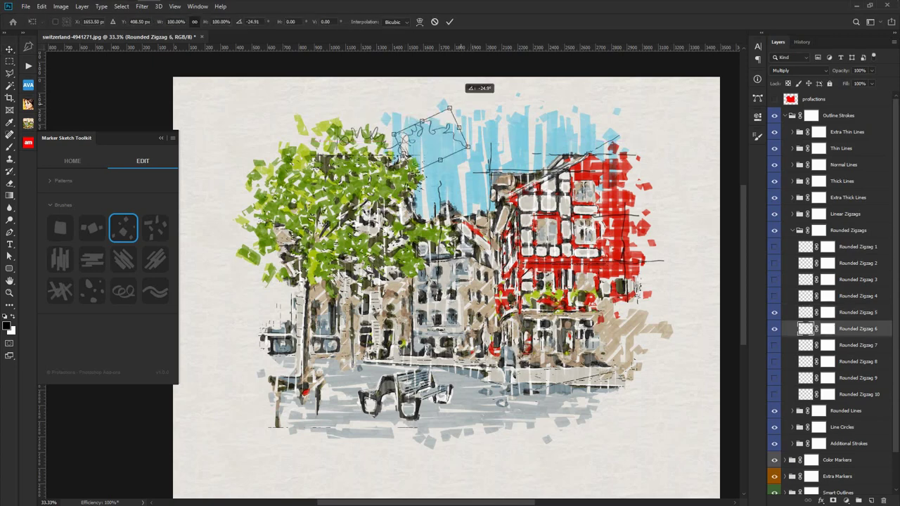
left_click_drag(467, 113, 444, 95)
mouse_move(422, 141)
left_mouse_down()
mouse_move(316, 137)
mouse_move(320, 130)
left_mouse_up()
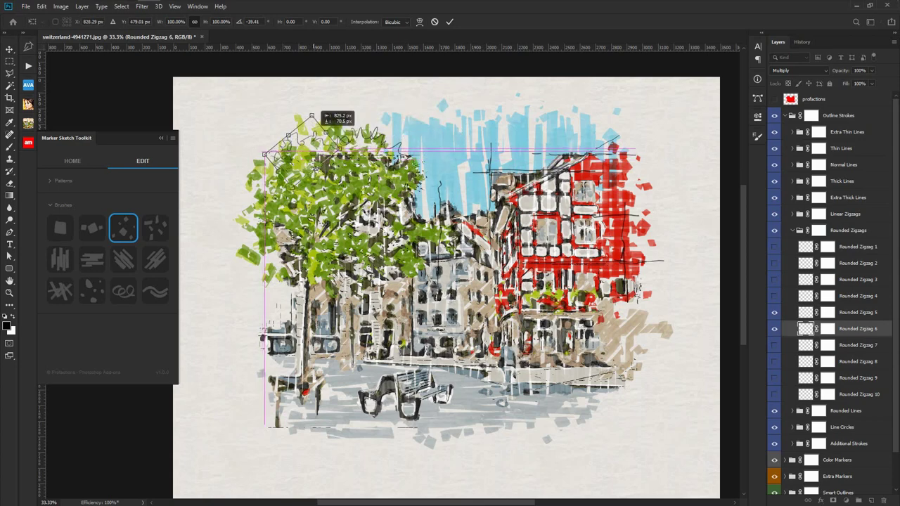
key("Return")
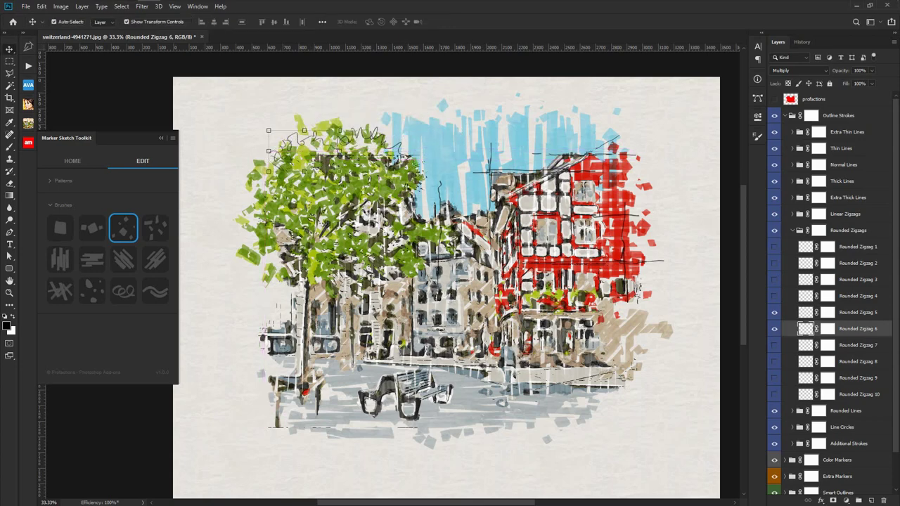
- Rotate Rounded Zigzag 7 about -87° and place it over the tree's left side
left_click(774, 344)
left_click(857, 344)
key("ctrl+t")
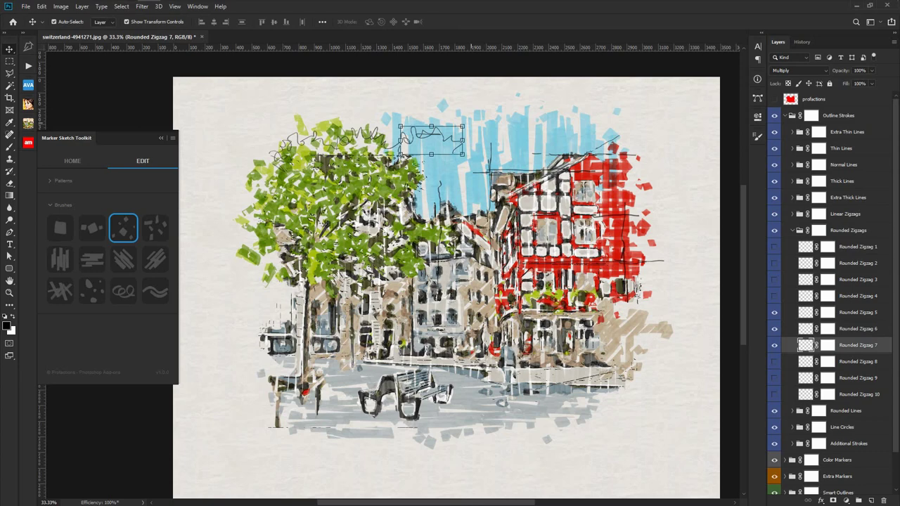
left_click_drag(449, 81, 394, 105)
mouse_move(428, 140)
left_mouse_down()
mouse_move(306, 163)
mouse_move(281, 153)
left_mouse_up()
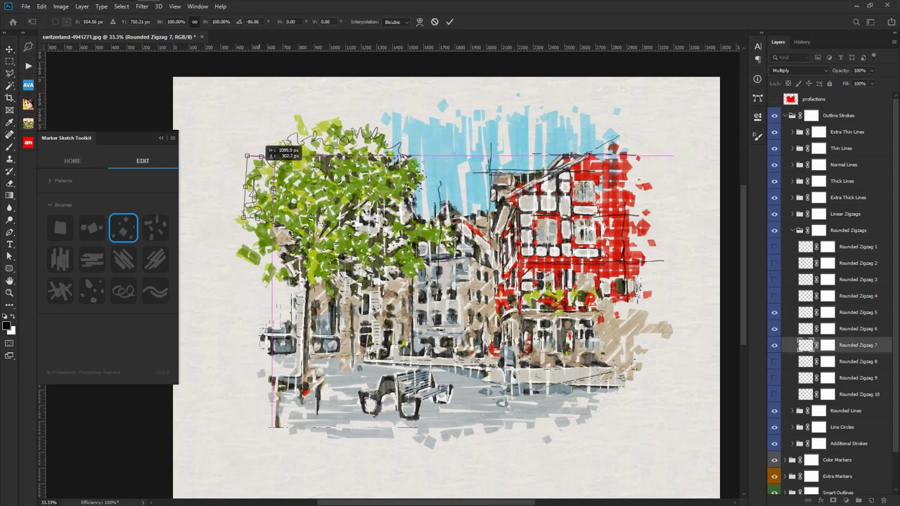
key("Return")
- Rotate Rounded Zigzag 8 about -135° down the tree's left edge, then collapse the group
left_click(774, 362)
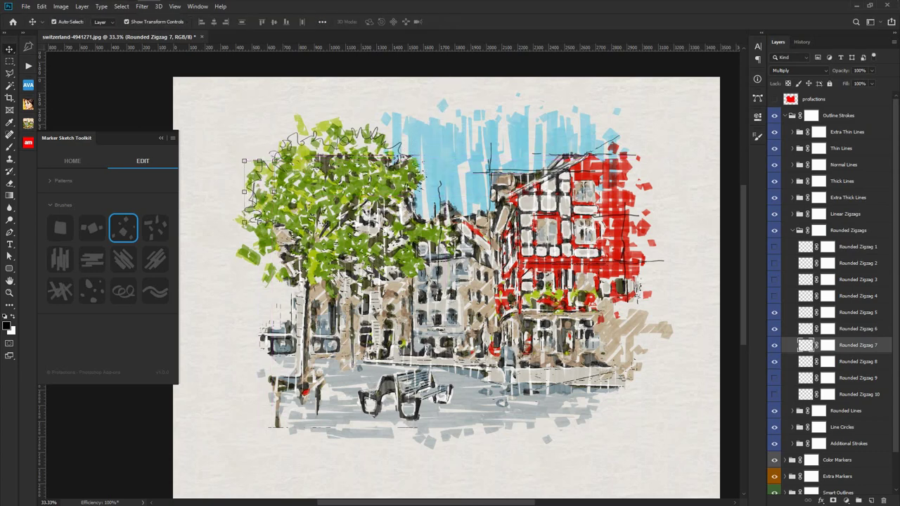
left_click(857, 361)
key("ctrl+t")
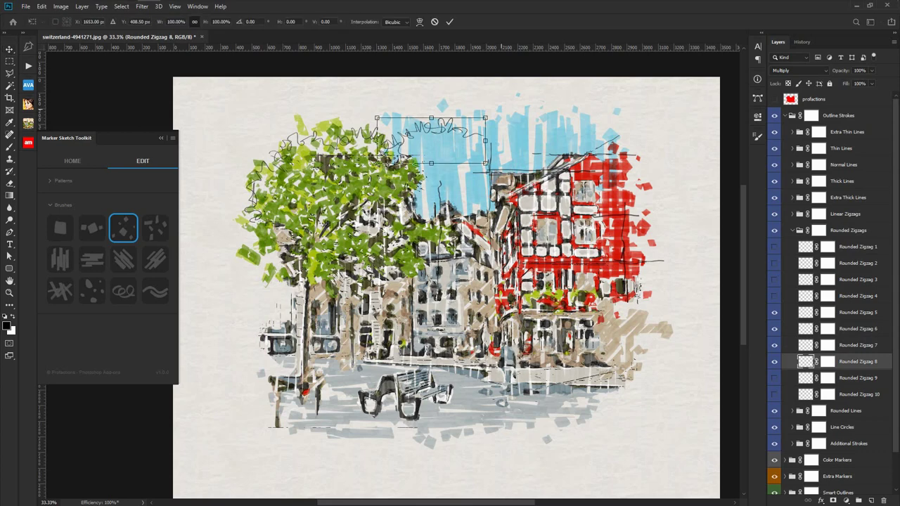
left_click_drag(492, 169, 372, 98)
left_click_drag(415, 211, 309, 246)
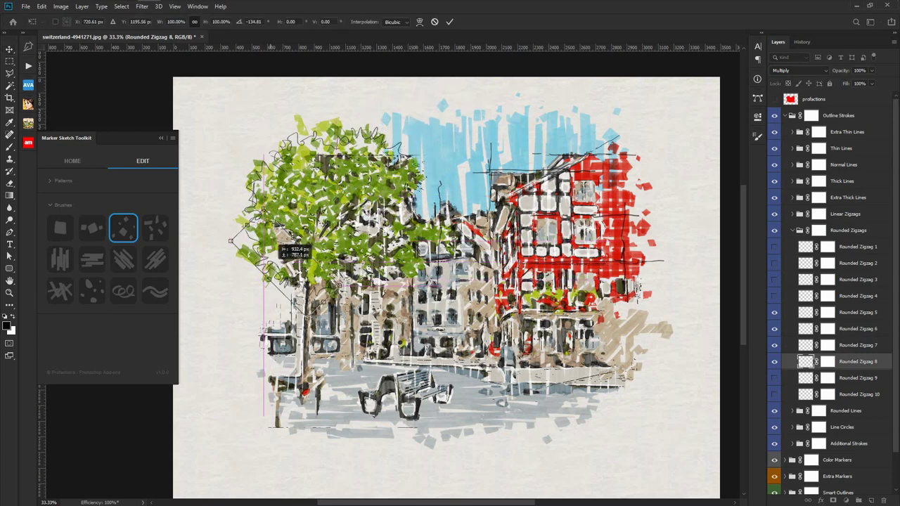
key("Return")
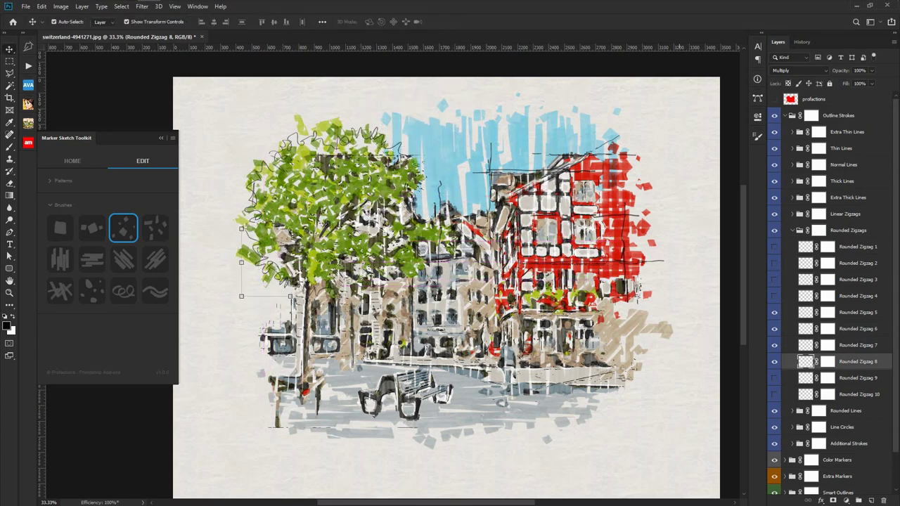
left_click(792, 230)
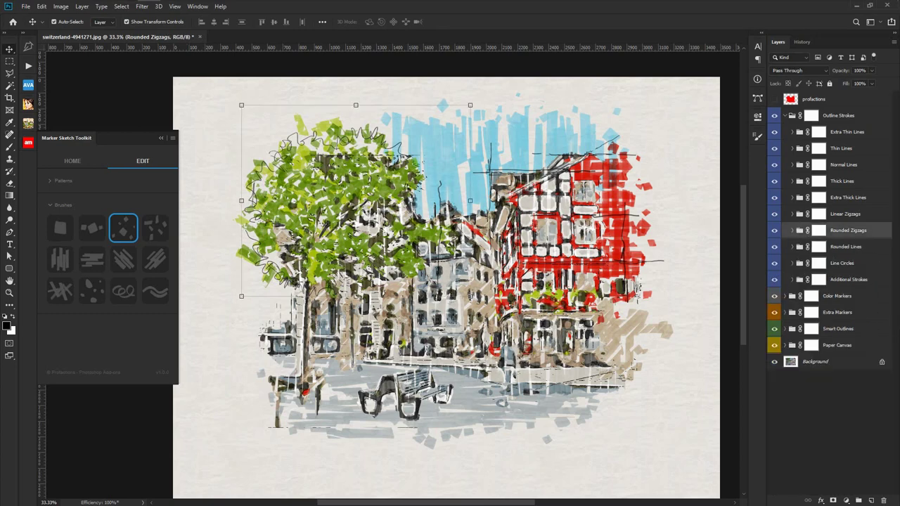
- Show Additional Stroke 2 and move it toward the red building
left_click(792, 279)
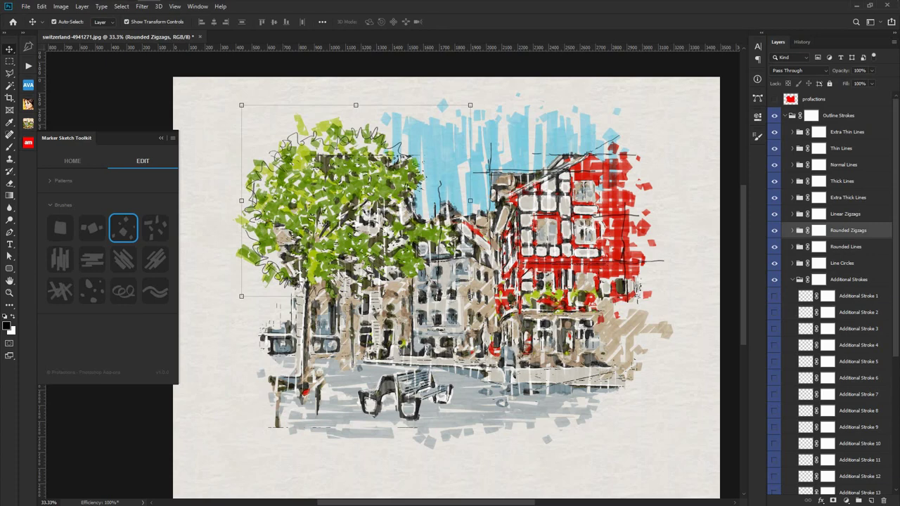
left_click(774, 312)
left_click(858, 312)
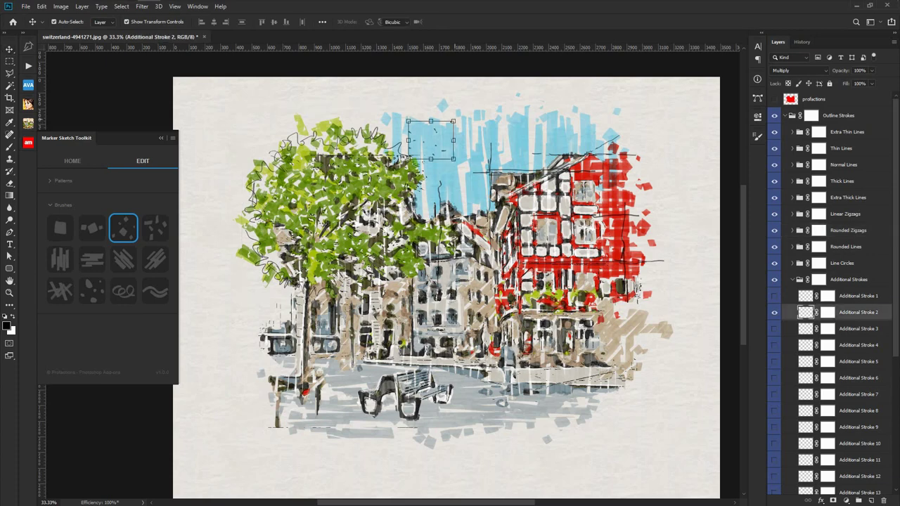
left_click_drag(430, 141, 502, 162)
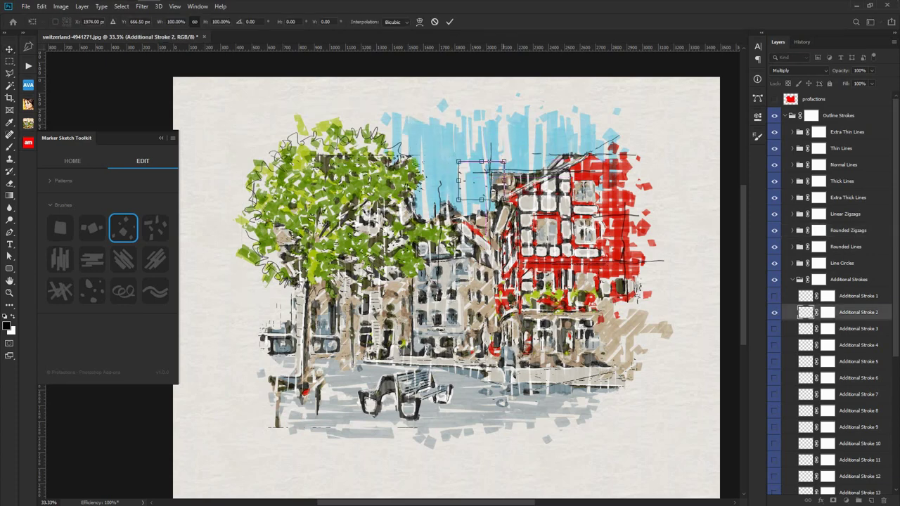
key("Return")
- Show Additional Stroke 13 and rotate it into place
scroll(830, 281, "down", 3)
scroll(829, 281, "down", 1)
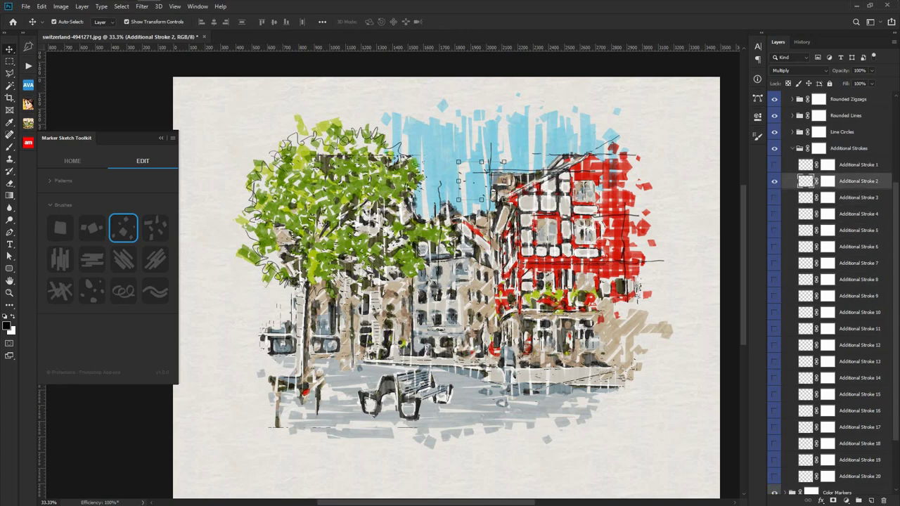
left_click(774, 361)
left_click(858, 362)
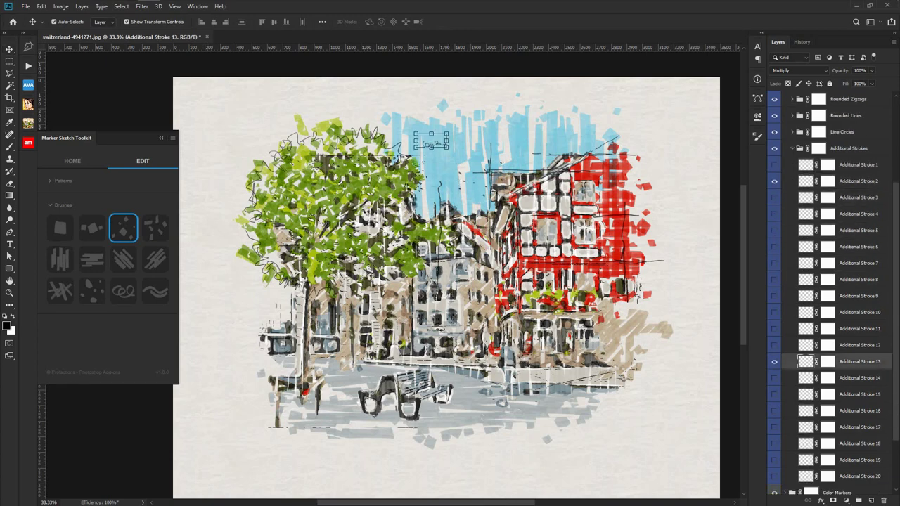
key("ctrl+t")
mouse_move(431, 143)
left_mouse_down()
mouse_move(622, 149)
mouse_move(590, 137)
mouse_move(622, 115)
left_mouse_up()
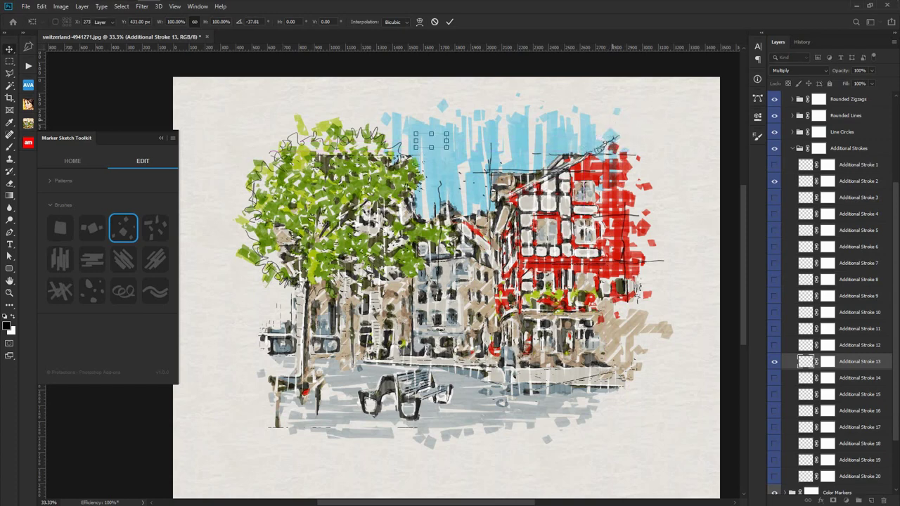
key("Return")
- Place Additional Stroke 16 at original size on the lower tree trunk
left_click(774, 411)
left_click(859, 410)
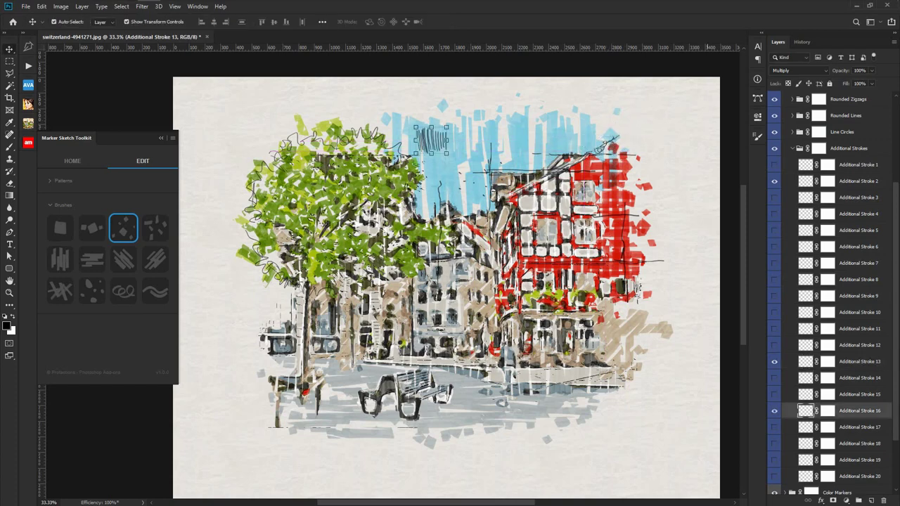
key("ctrl+t")
left_click_drag(447, 141, 303, 140)
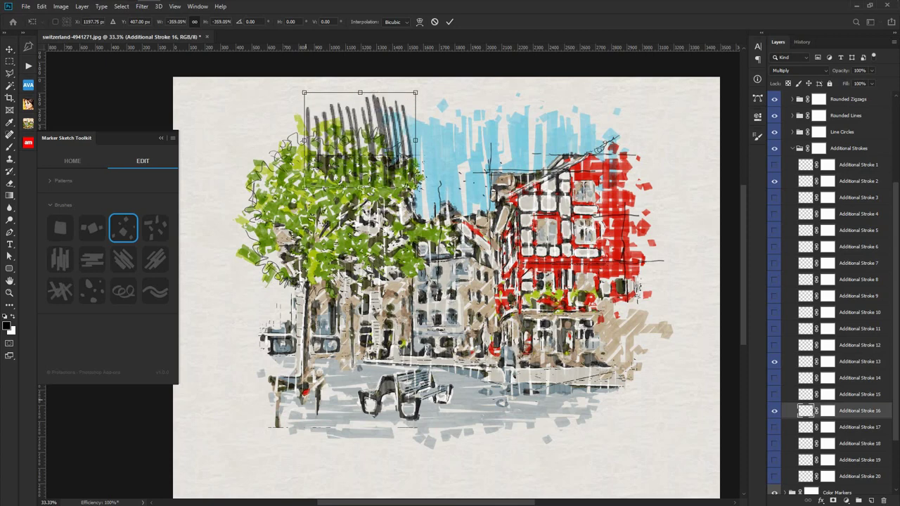
key("Escape")
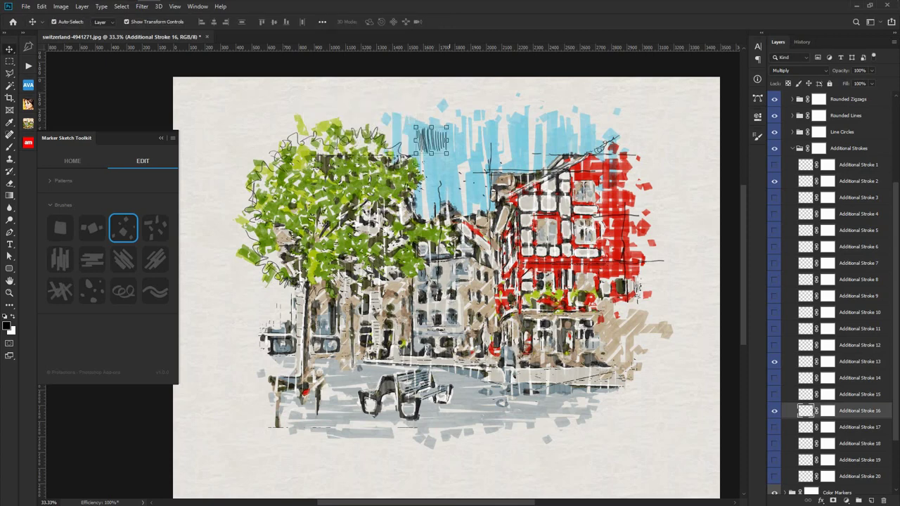
key("ctrl+t")
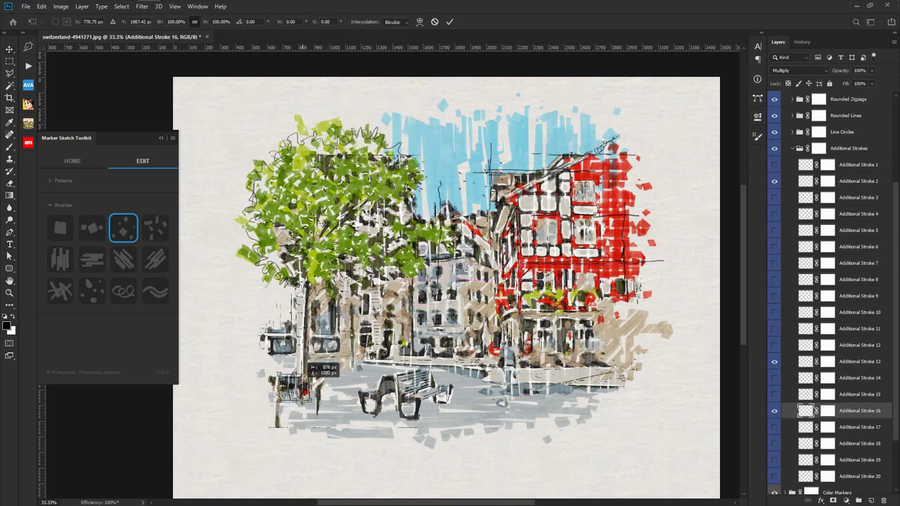
left_click_drag(380, 243, 291, 398)
key("Return")
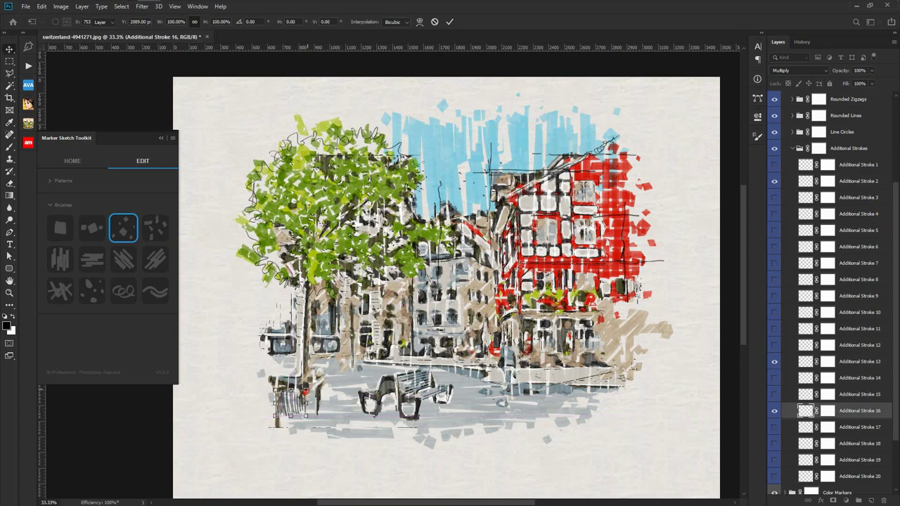
- Move Additional Stroke 18 from the sky down onto the street
left_click(774, 444)
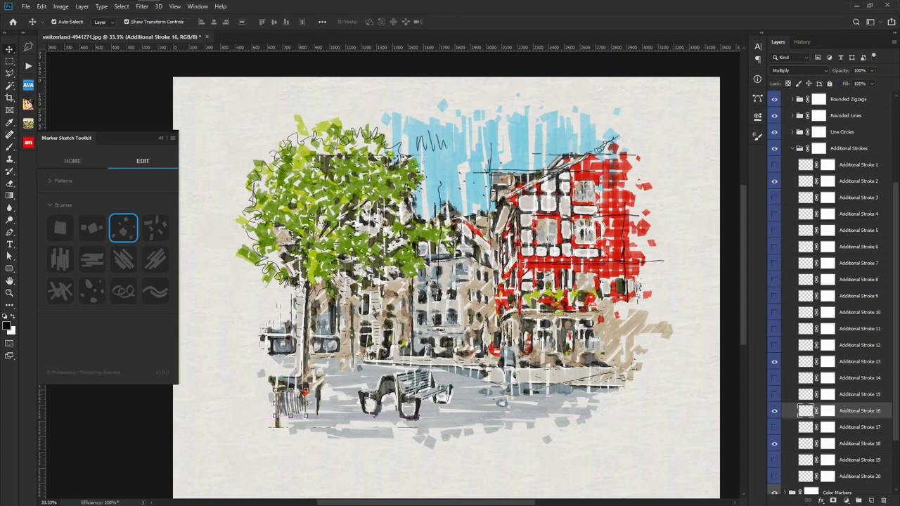
left_click(858, 444)
key("ctrl+t")
mouse_move(431, 141)
left_mouse_down()
mouse_move(538, 371)
mouse_move(617, 313)
left_mouse_up()
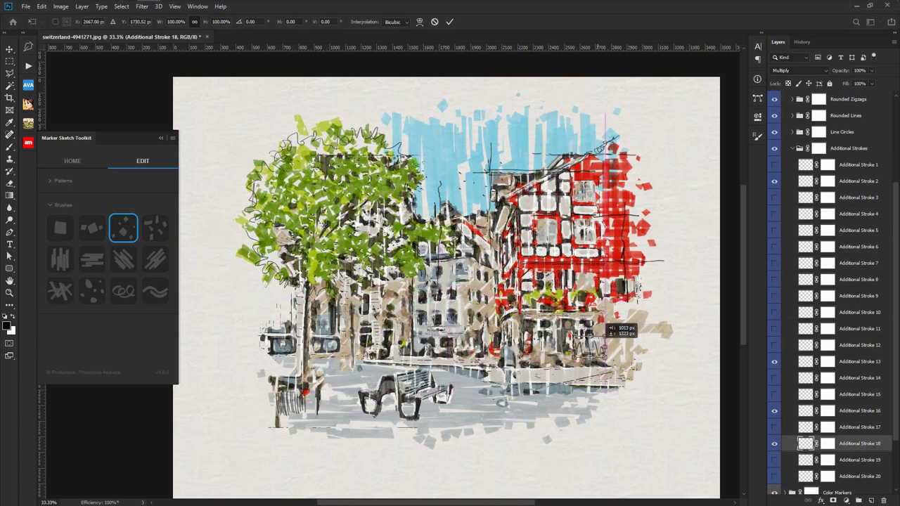
left_click_drag(618, 314, 608, 325)
key("Return")
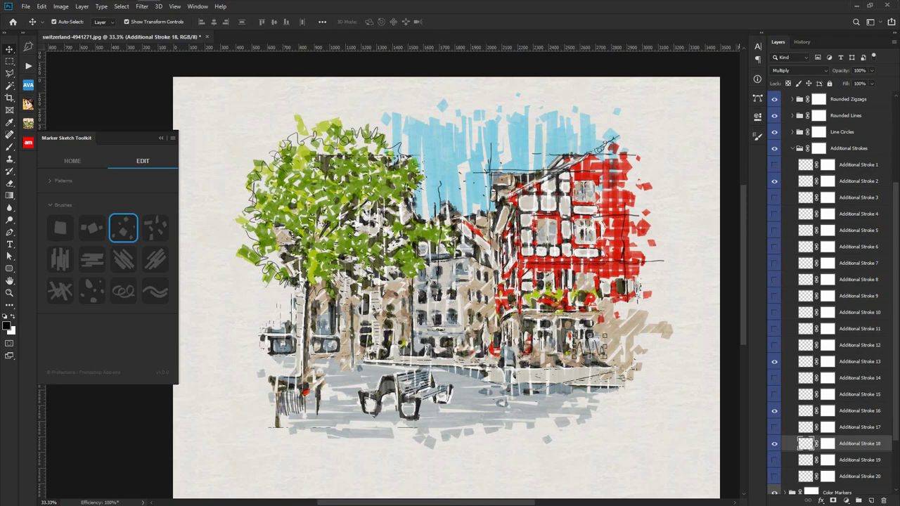
- Place Additional Stroke 20 on the central buildings and 19 on the red roofline, then collapse the group
key("alt+bracketleft")
key("alt+bracketleft")
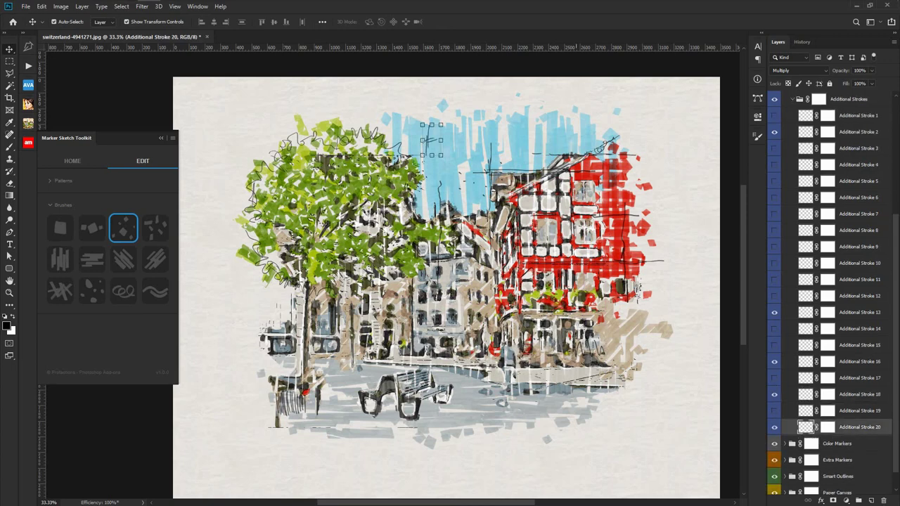
key("ctrl+t")
left_click_drag(432, 140, 462, 175)
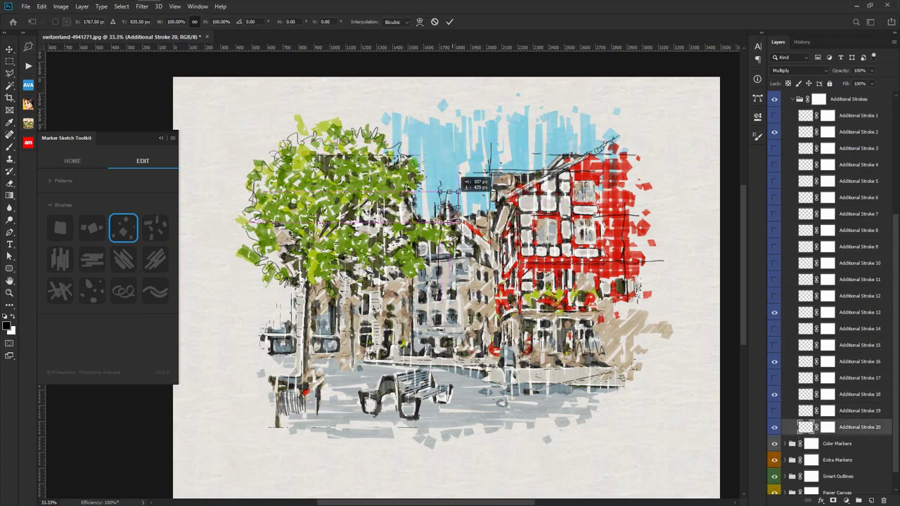
key("Return")
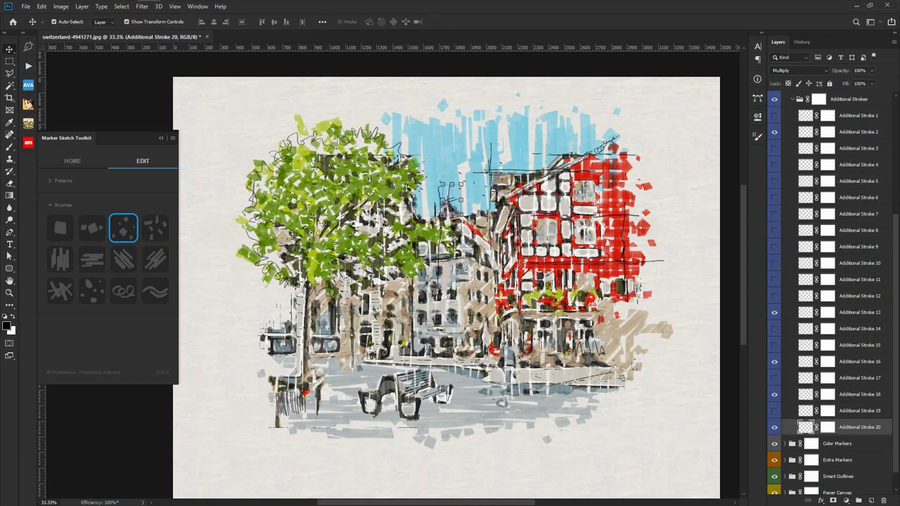
key("alt+bracketleft")
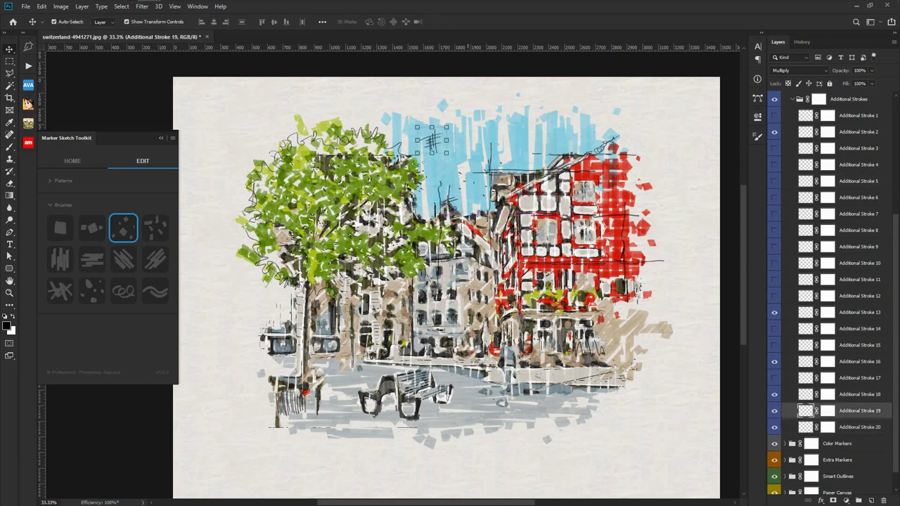
key("ctrl+t")
mouse_move(430, 141)
left_mouse_down()
mouse_move(500, 138)
mouse_move(503, 183)
mouse_move(562, 144)
left_mouse_up()
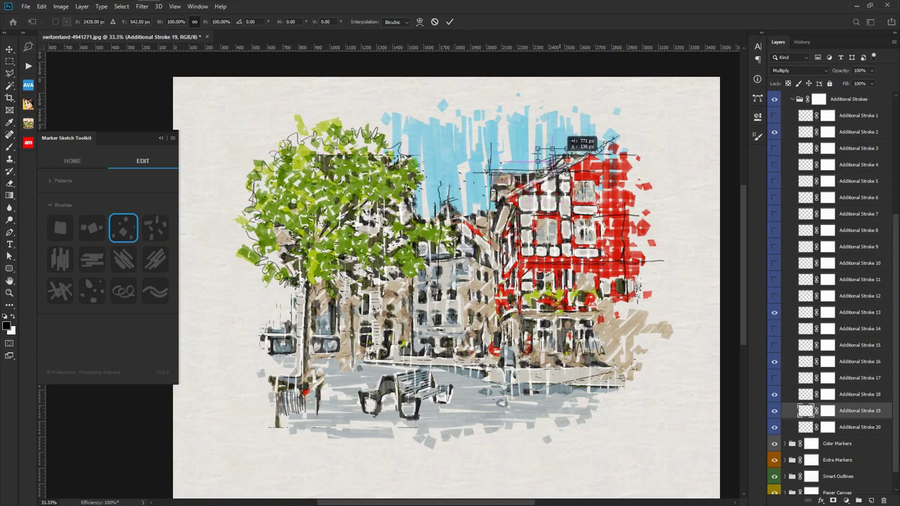
key("Return")
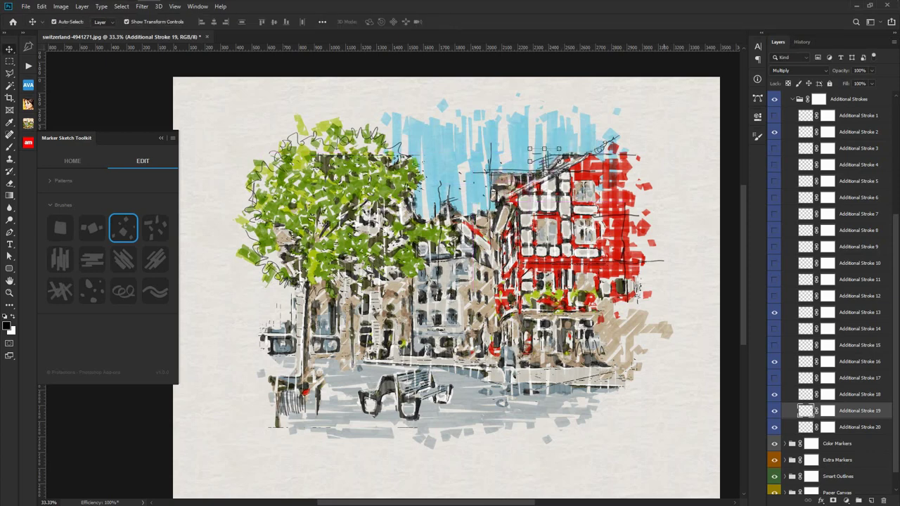
scroll(830, 282, "up", 3)
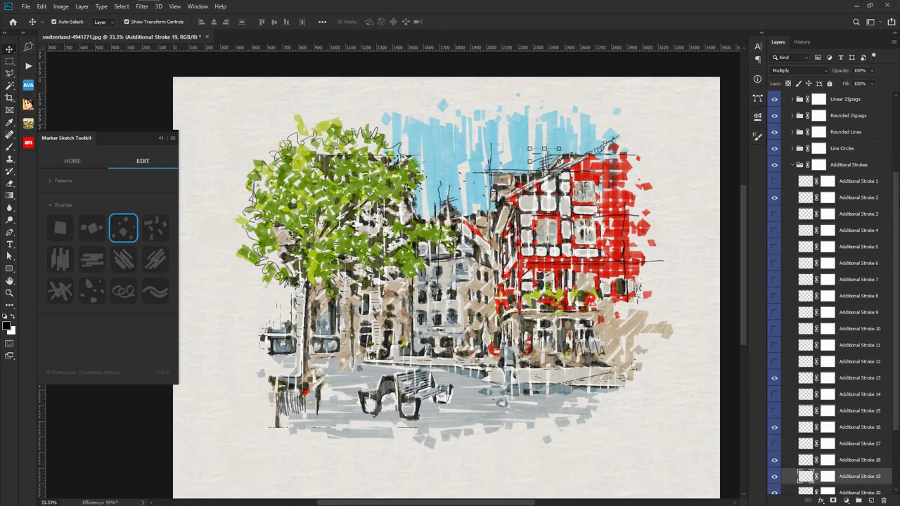
left_click(792, 165)
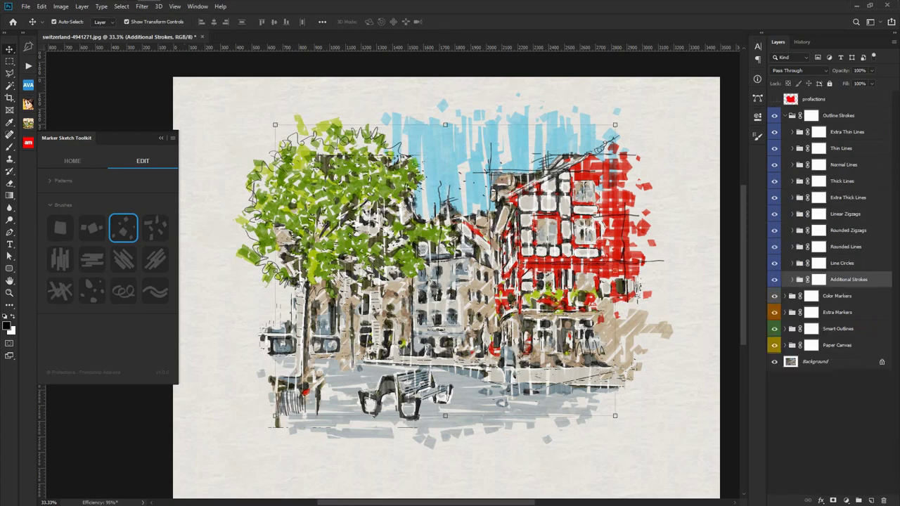
- Turn on Linear Zigzag 2, move it onto the red building, and collapse Linear Zigzags
left_click(792, 214)
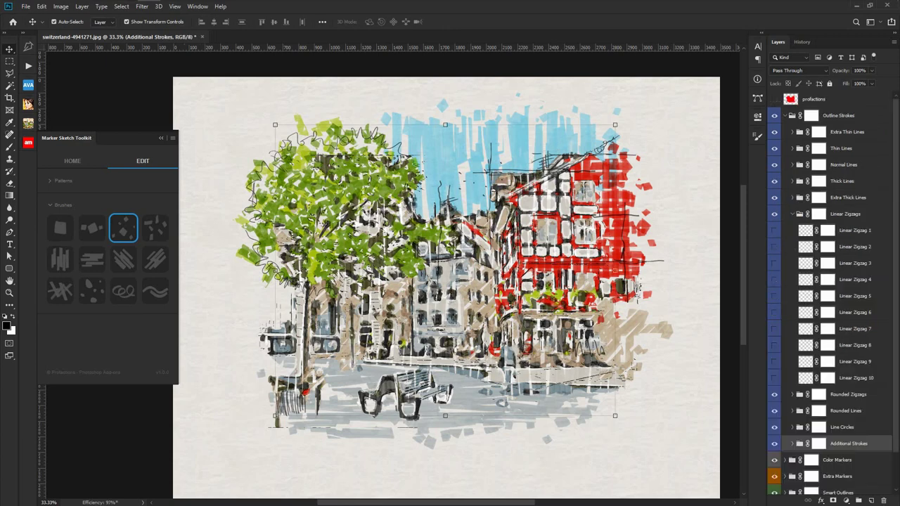
left_click(774, 247)
left_click(855, 247)
left_click_drag(464, 137, 594, 287)
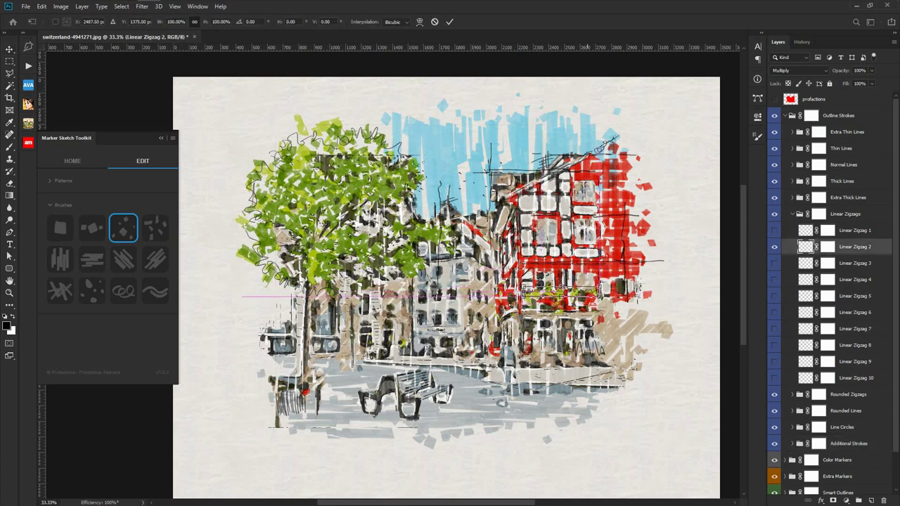
key("Return")
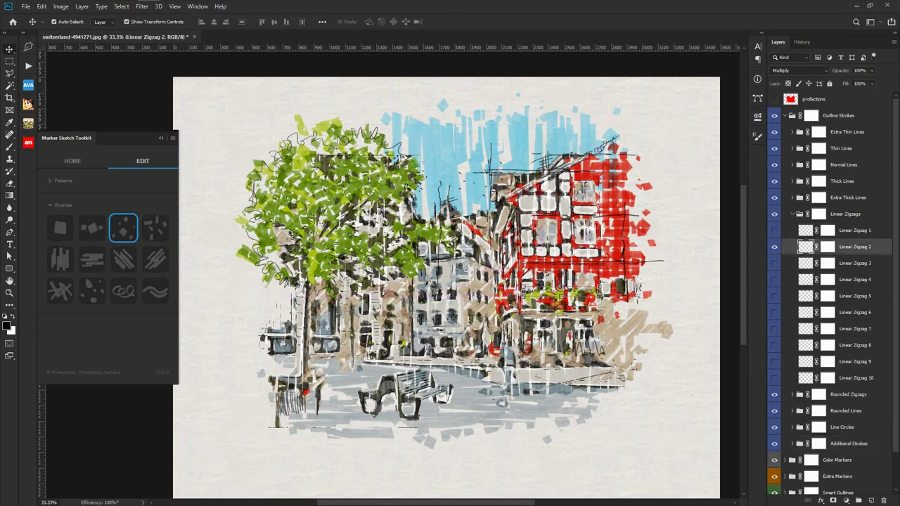
left_click(792, 214)
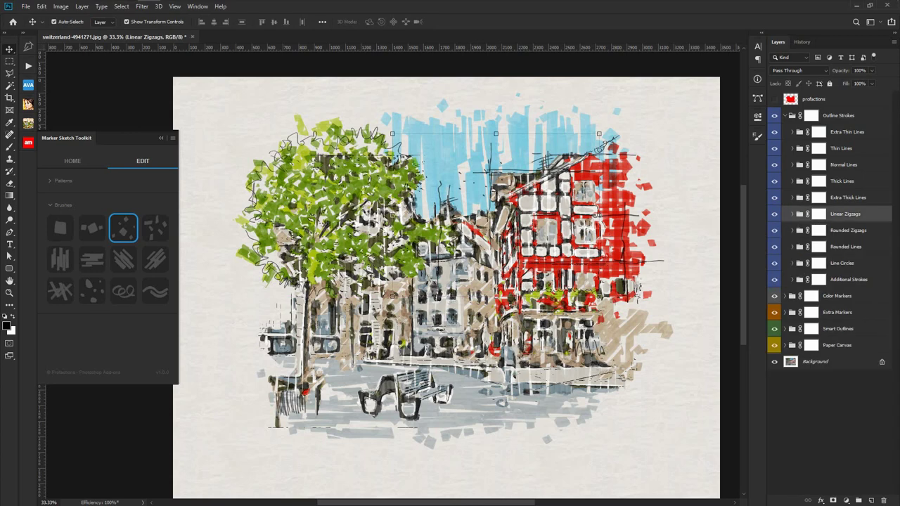
- Place Extra Thin Line 1 on the bench, rotated about 26° to follow it
left_click(792, 131)
left_click(774, 148)
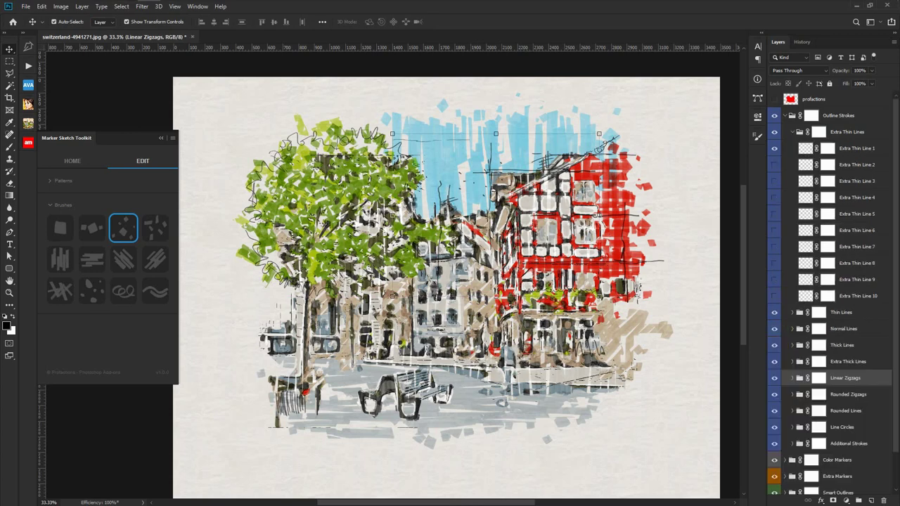
left_click(856, 148)
key("ctrl+t")
left_click_drag(458, 185, 447, 385)
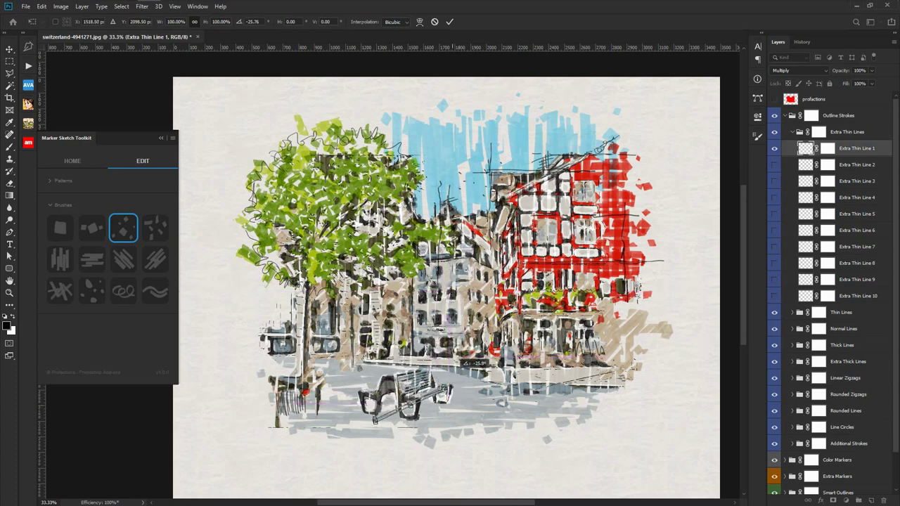
mouse_move(464, 394)
left_mouse_down()
mouse_move(464, 366)
mouse_move(491, 364)
left_mouse_up()
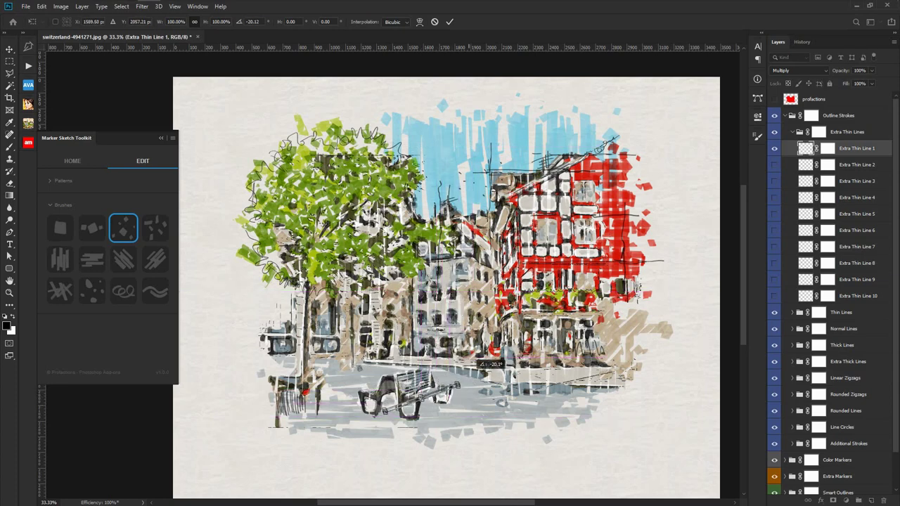
key("Return")
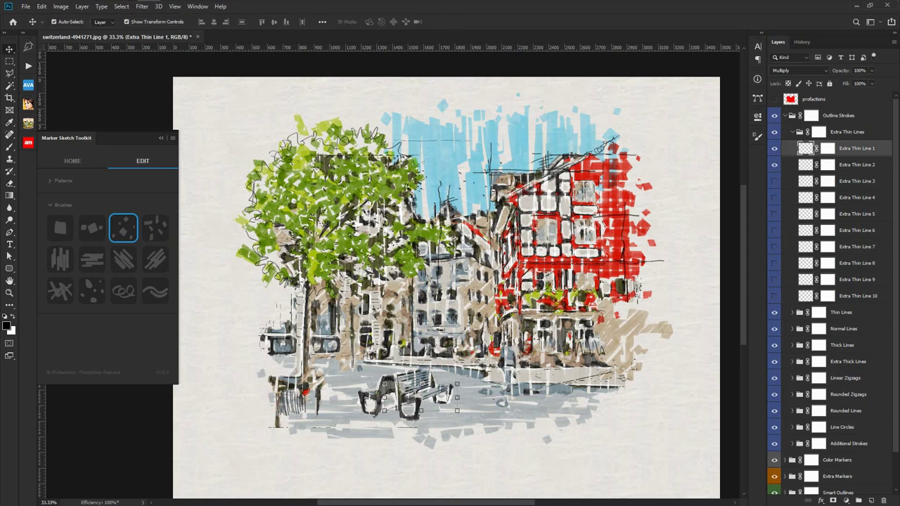
- Move Extra Thin Line 2 down onto the bench
key("alt+bracketleft")
key("ctrl+t")
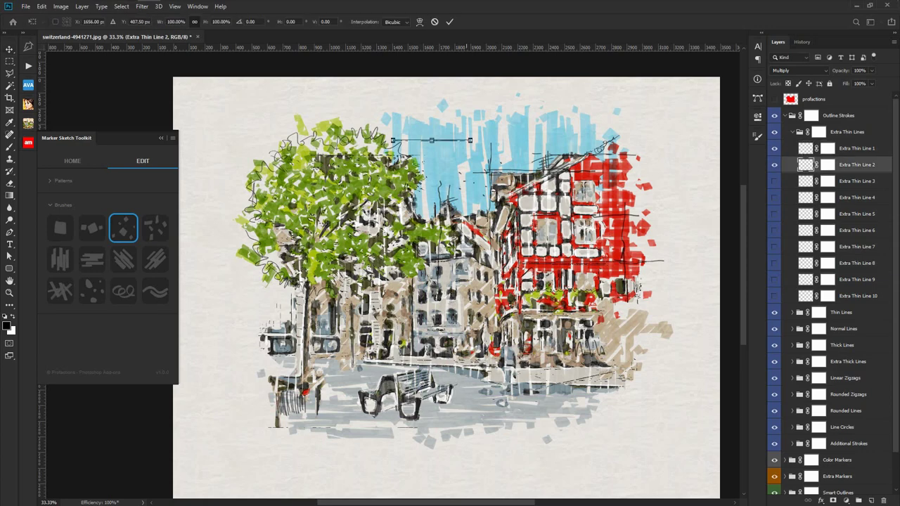
mouse_move(467, 140)
left_mouse_down()
mouse_move(422, 377)
mouse_move(444, 399)
left_mouse_up()
key("Return")
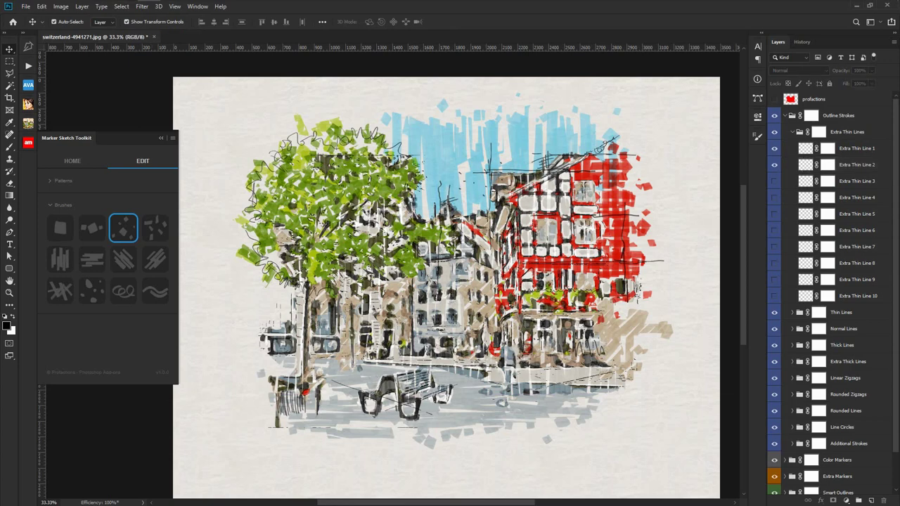
- Collapse Extra Thin Lines and Outline Strokes, then hide and reshow all sketch groups to compare with the photo
left_click(792, 132)
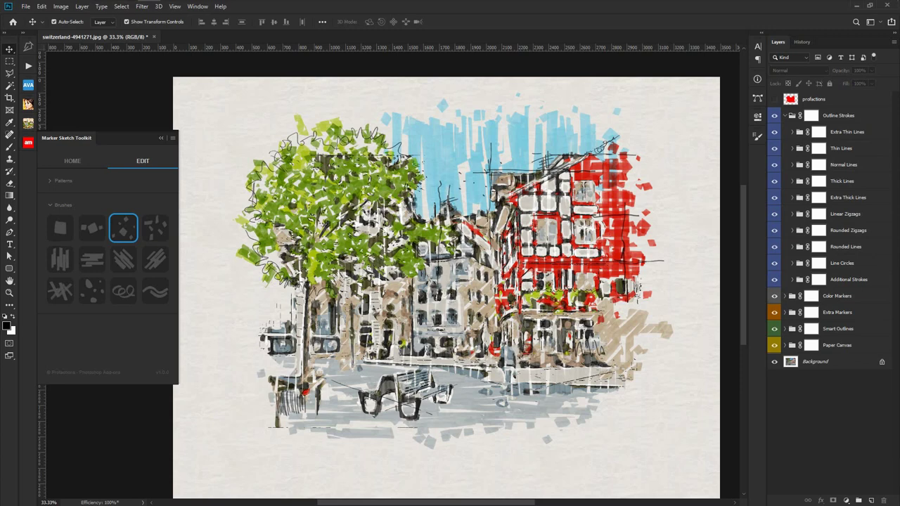
left_click(785, 115)
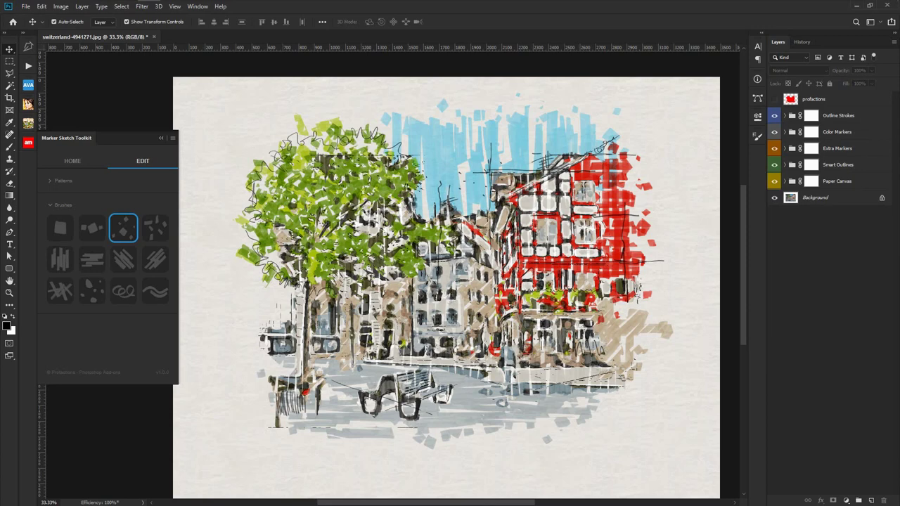
left_click_drag(774, 116, 773, 181)
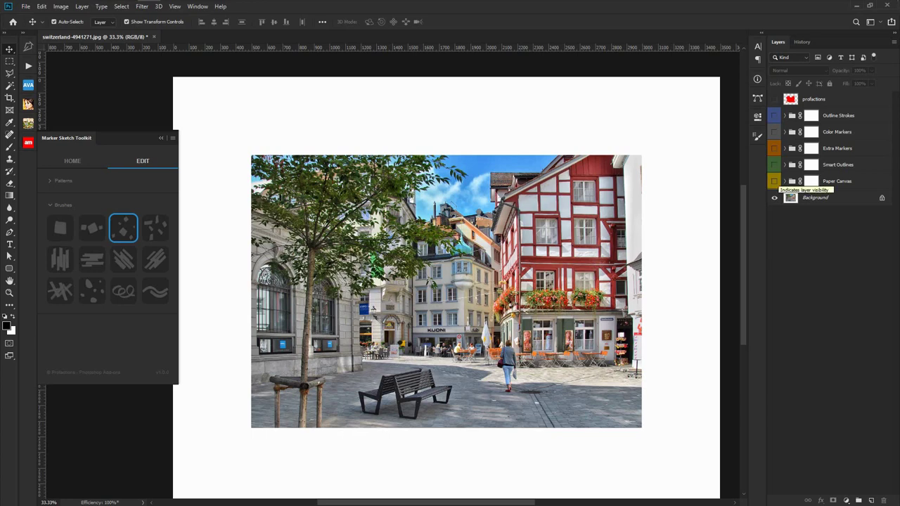
left_click_drag(774, 181, 773, 115)
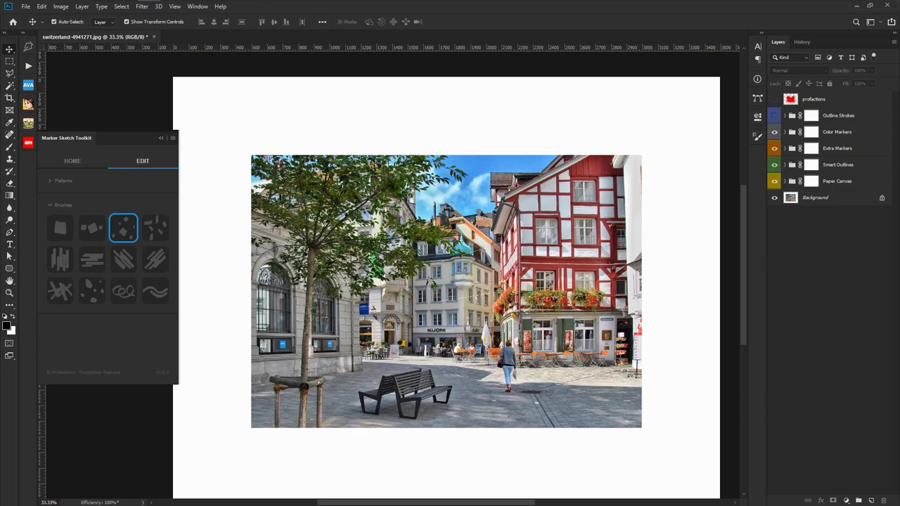